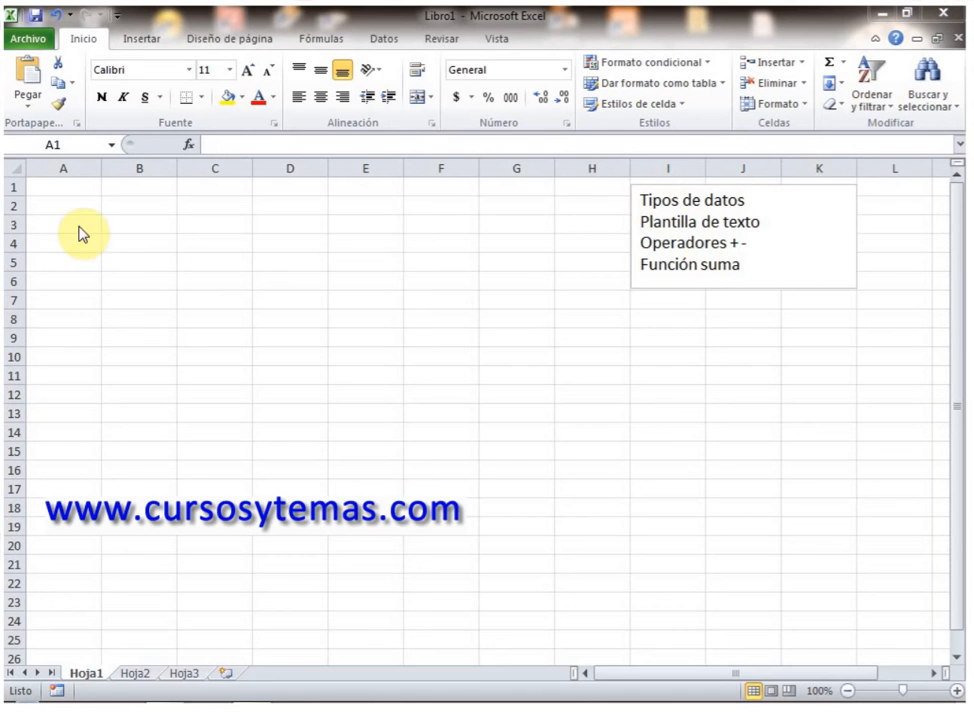
Step: Enter the headings "Constantes" in cell A1 and "Variables" in cell A7
click(64, 190)
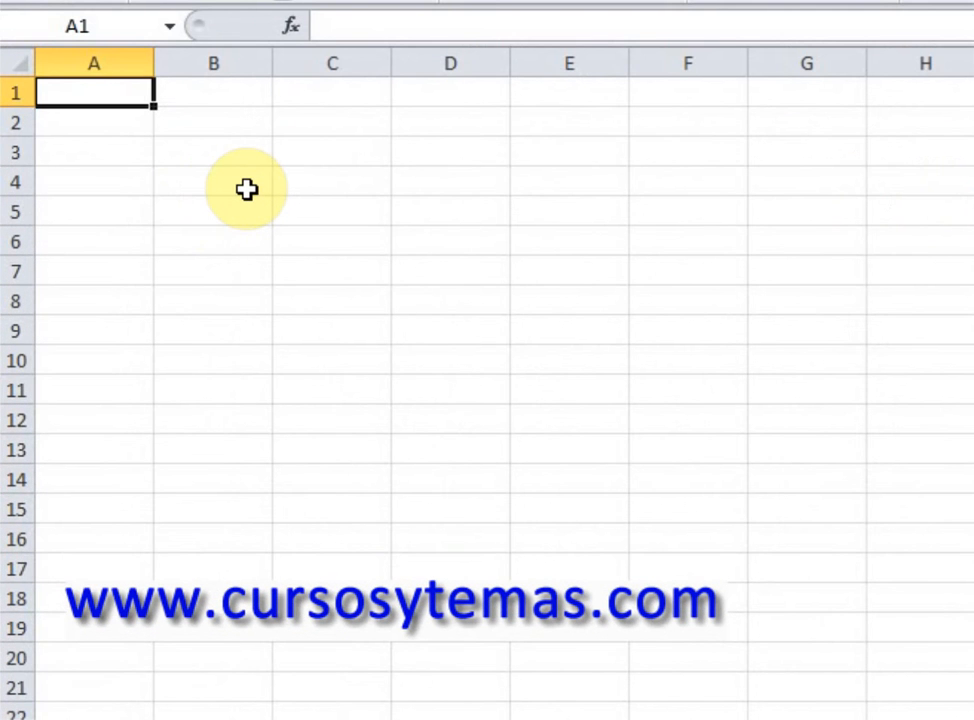
text(Consta)
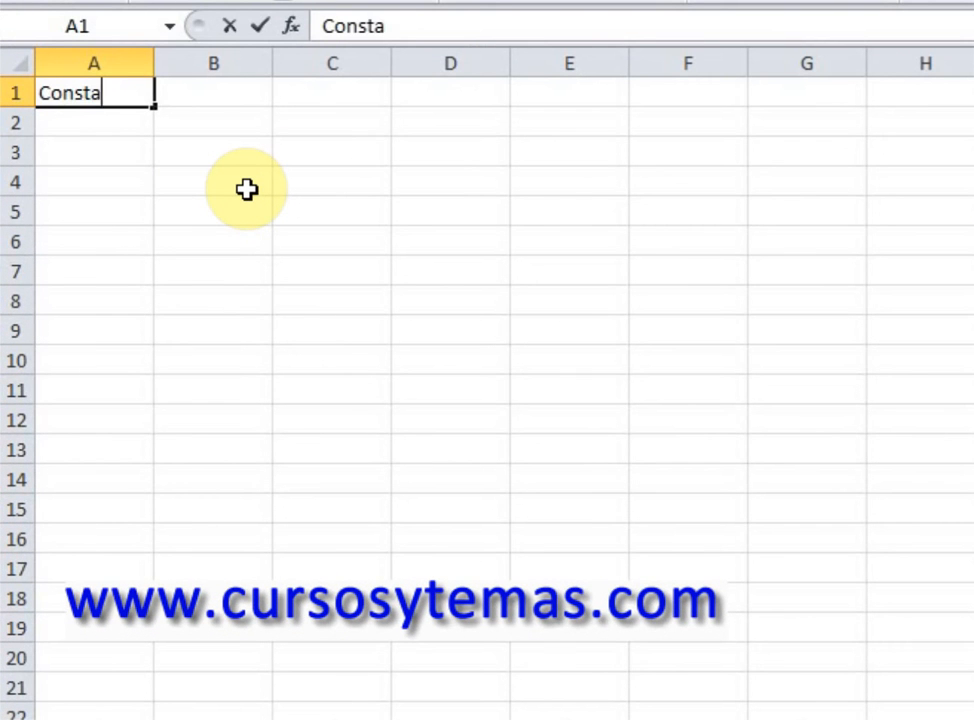
text(ntes)
key(Return)
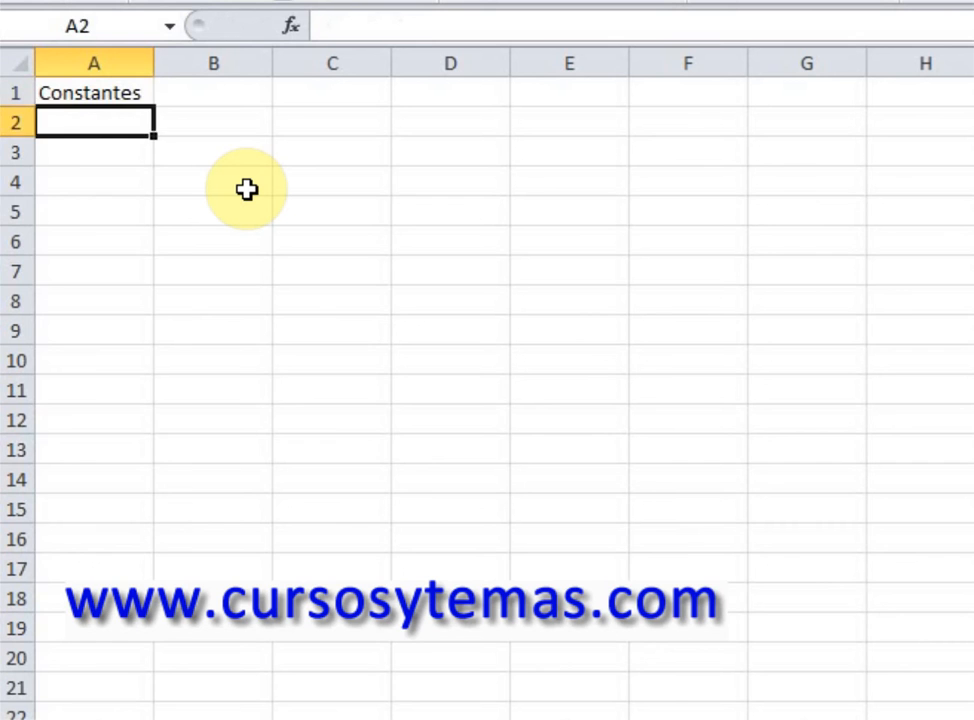
key(Down)
key(Down)
key(Down)
key(Down)
key(Down)
text(Variables)
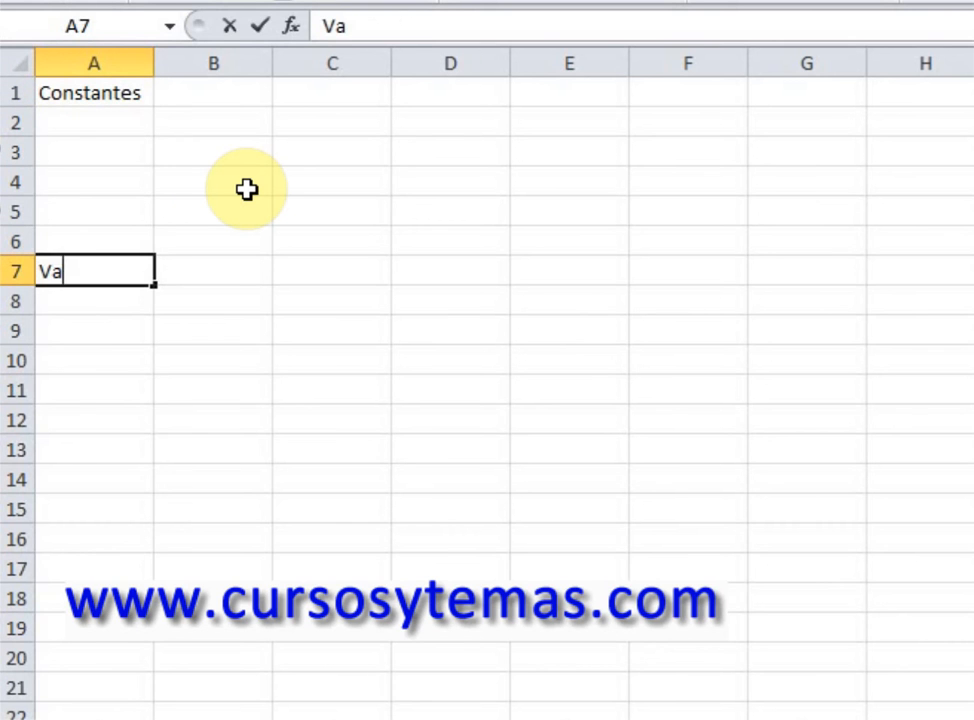
key(Up)
Step: List the constant types "Texto", "Número" and "Fecha" in cells B2 to B4 under the Constantes heading
key(Up)
key(Up)
key(Up)
key(Up)
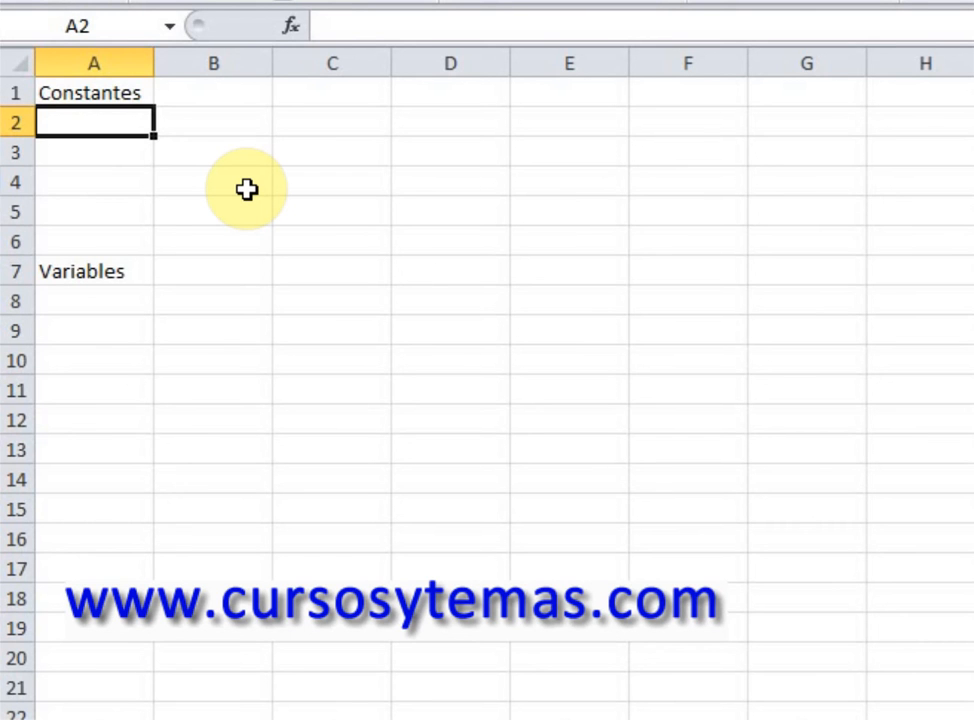
key(Right)
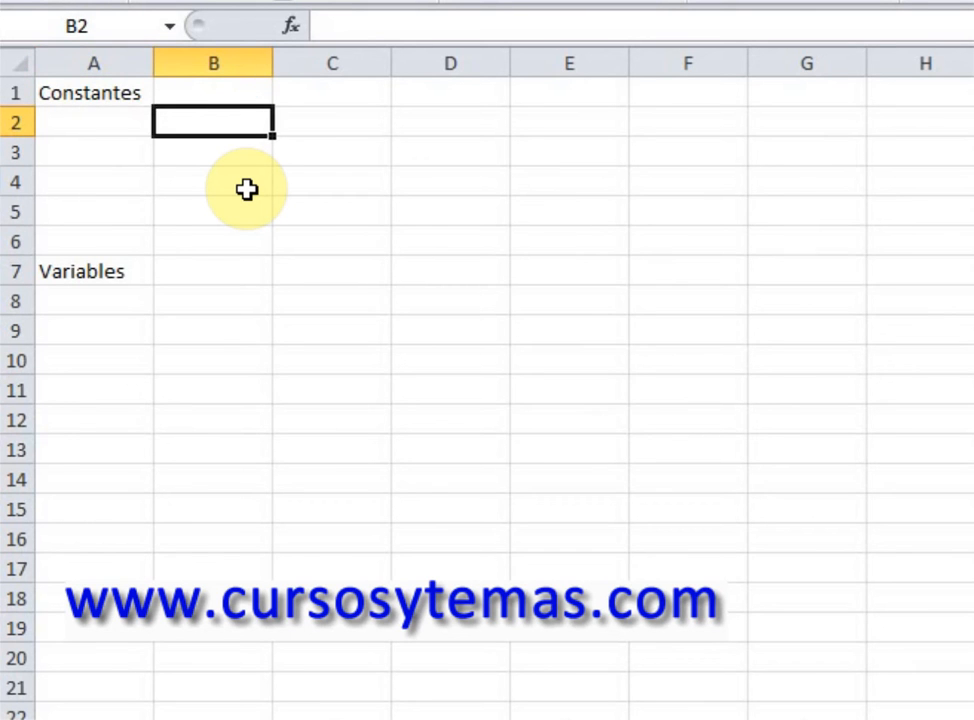
text(Te)
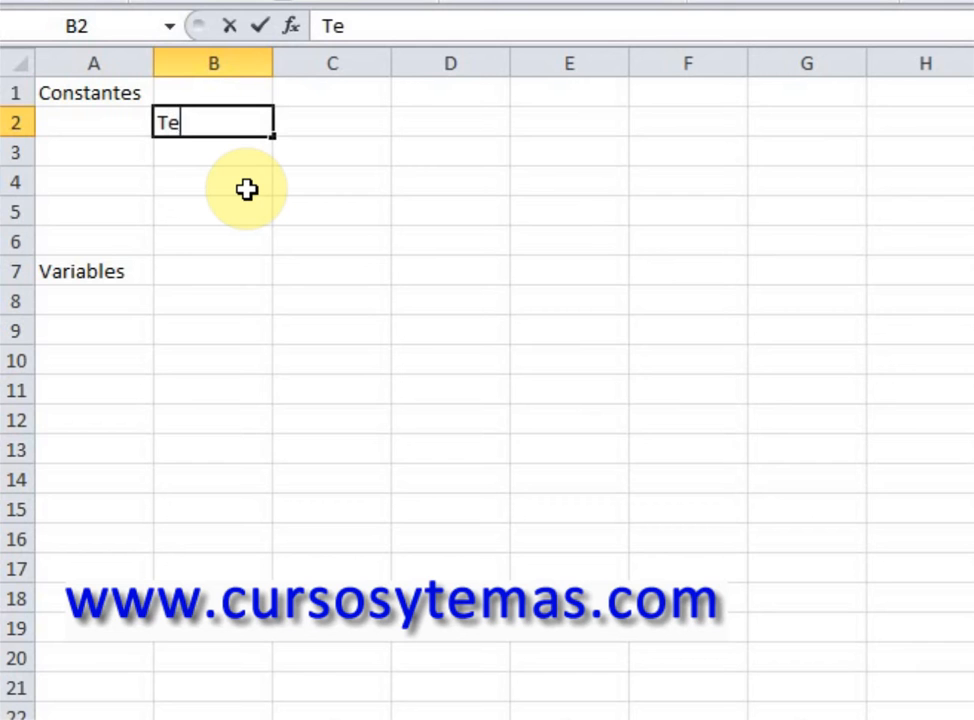
text(xto)
key(Return)
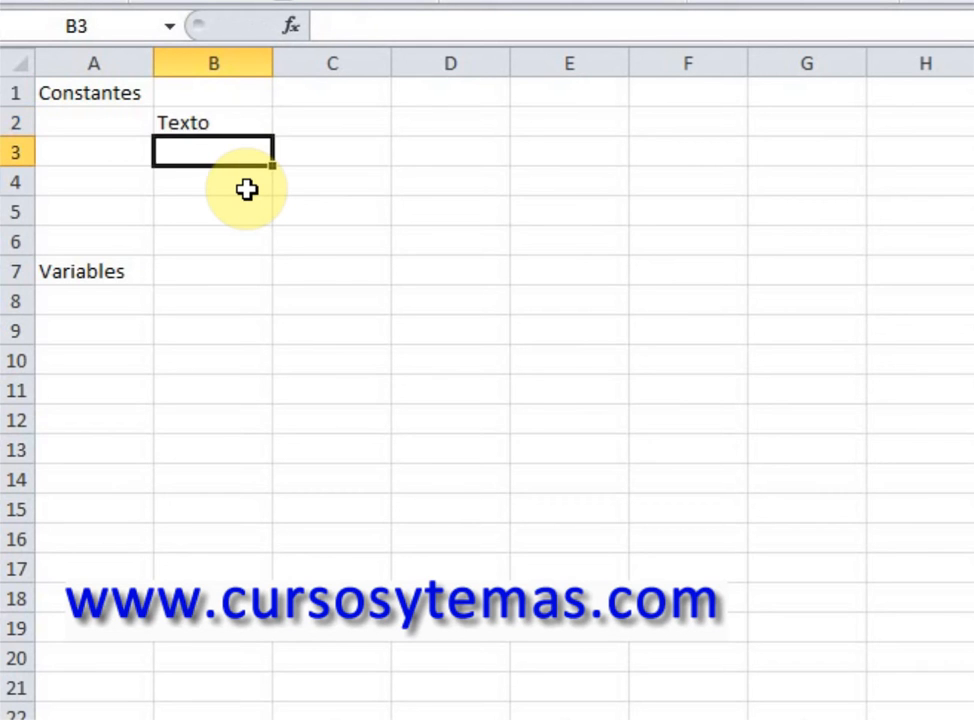
text(Número)
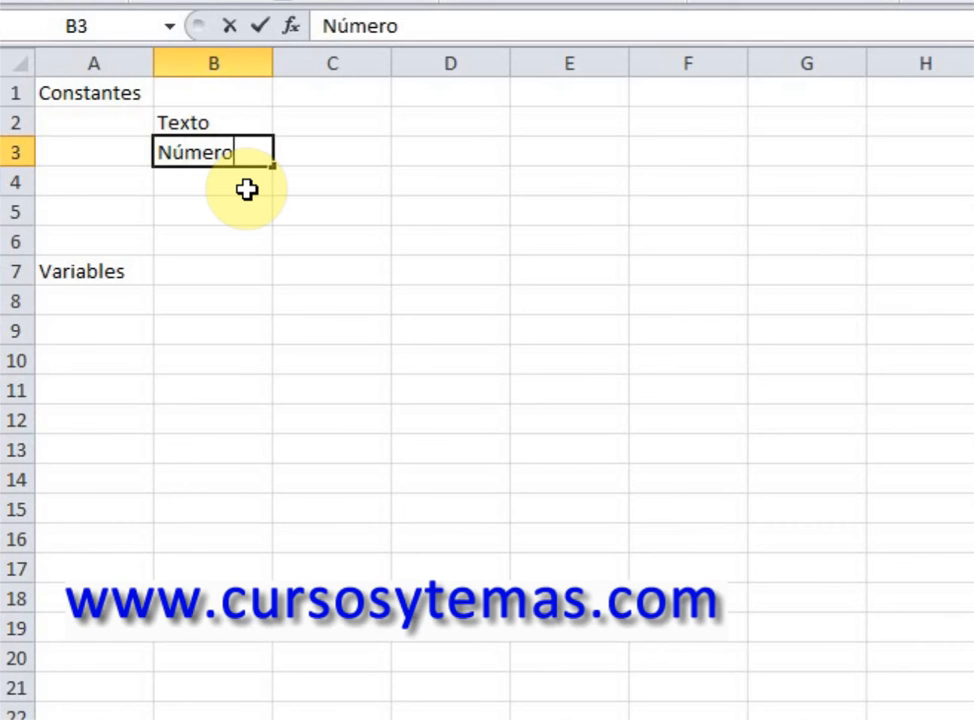
key(Return)
text(F)
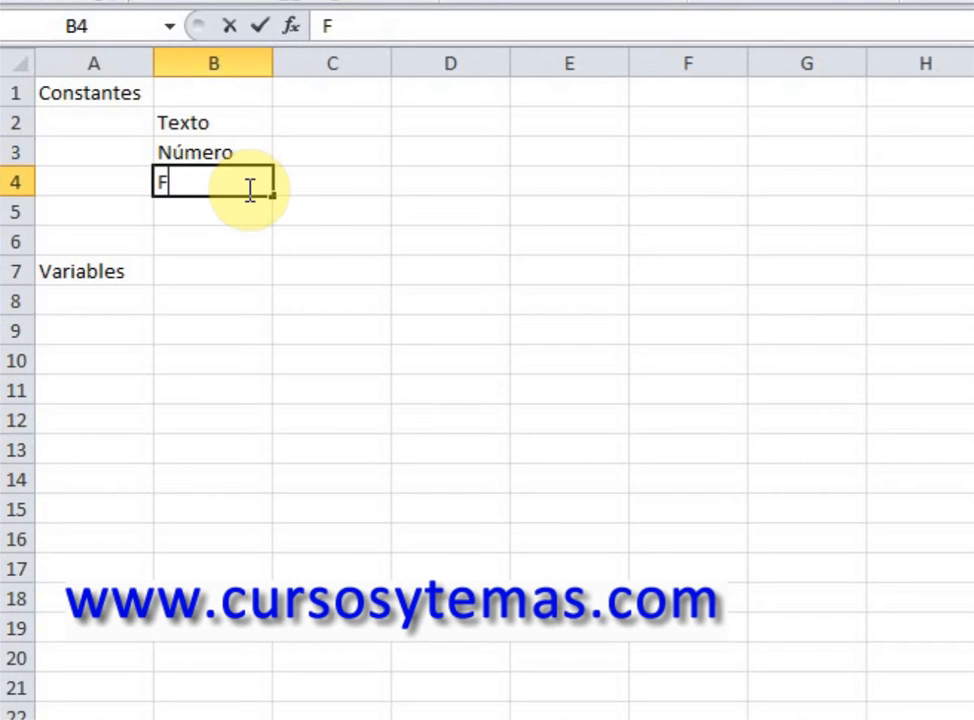
text(echa)
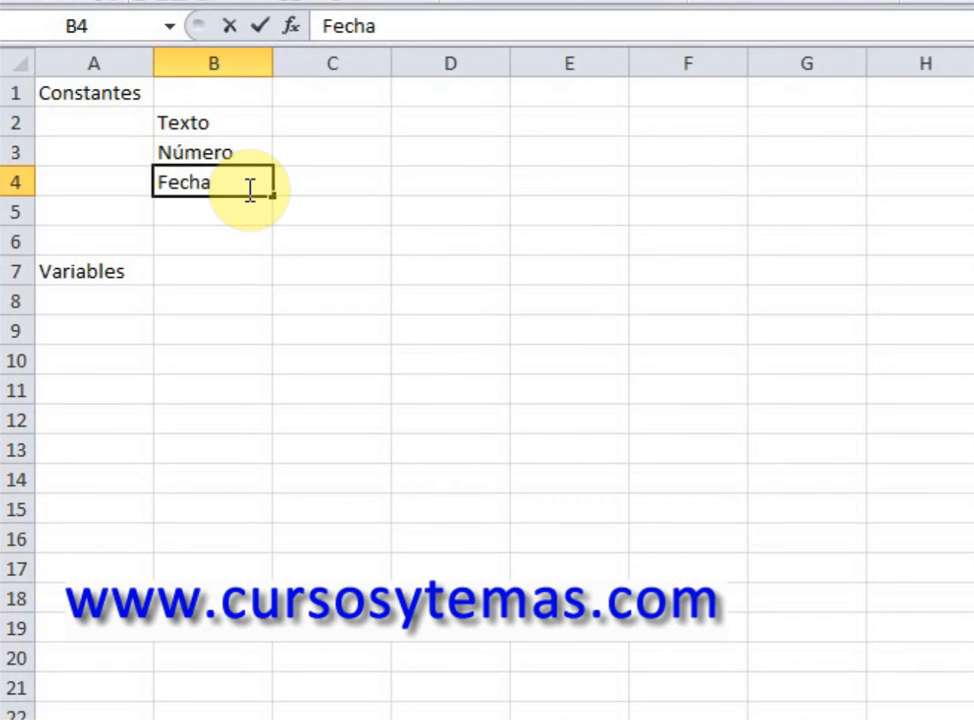
key(Return)
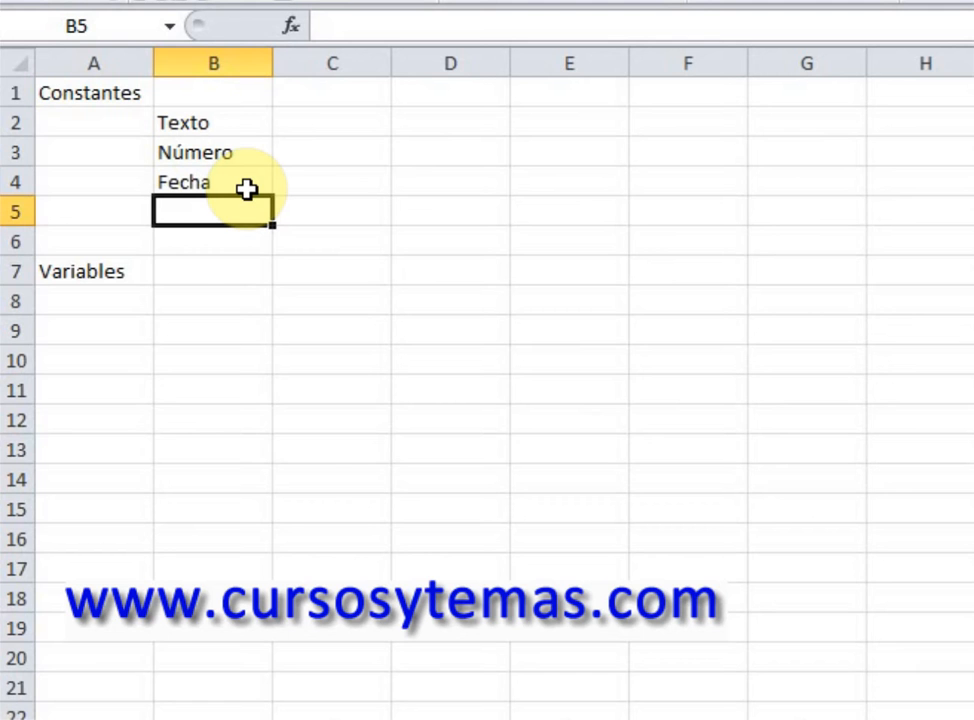
Step: List the variable types "Fórmulas" and "Funciones" in cells B8 and B9 under the Variables heading
key(Down)
key(Down)
key(Down)
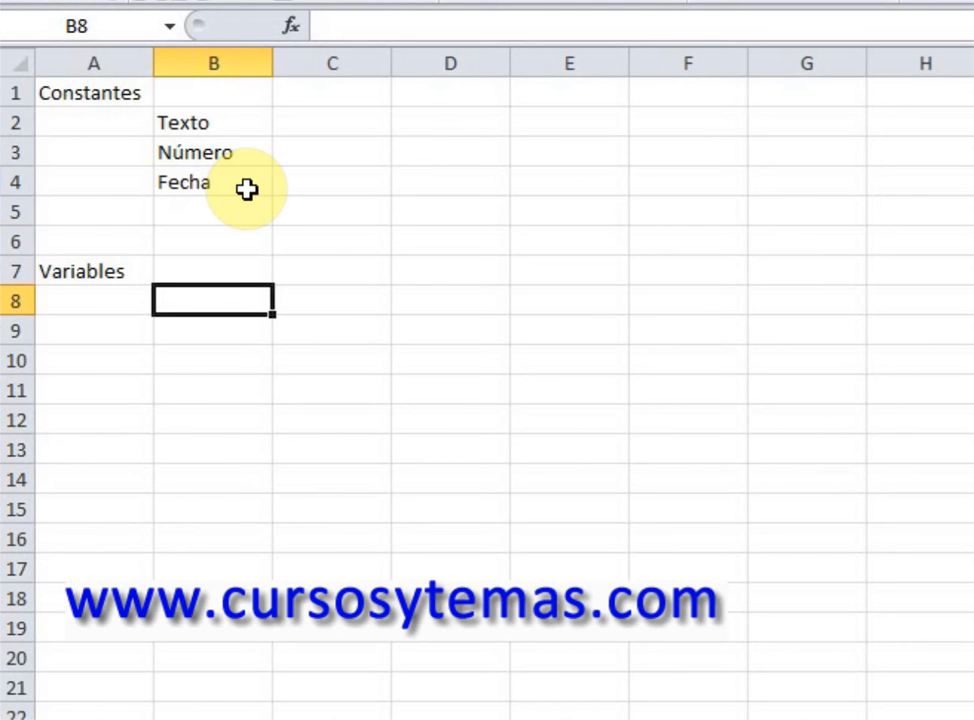
text(Fórmul)
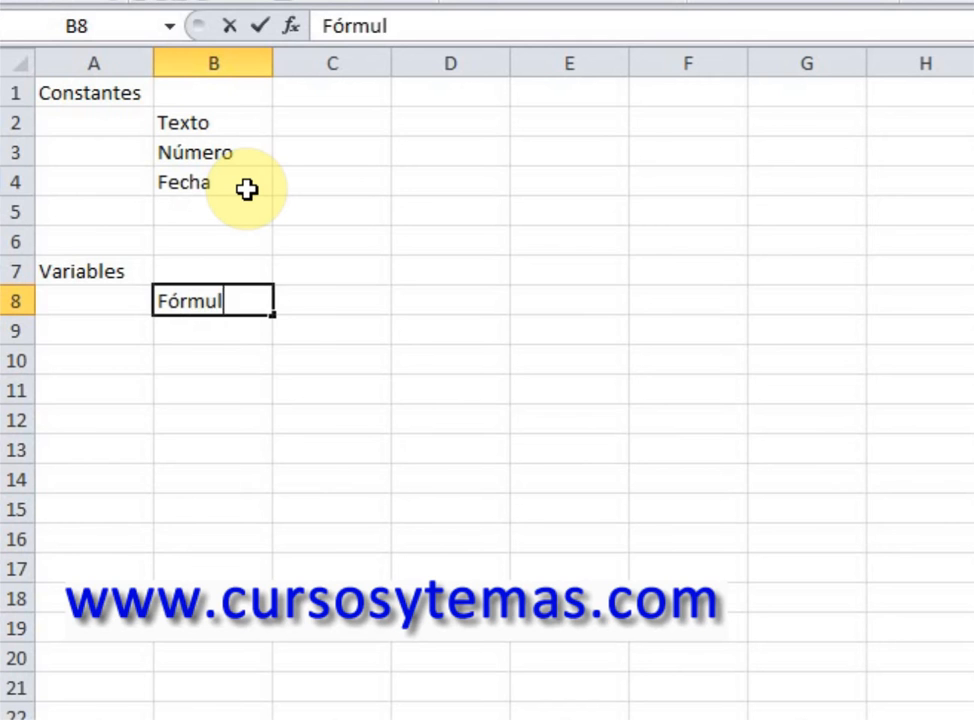
text(as)
key(Return)
text(Funciones)
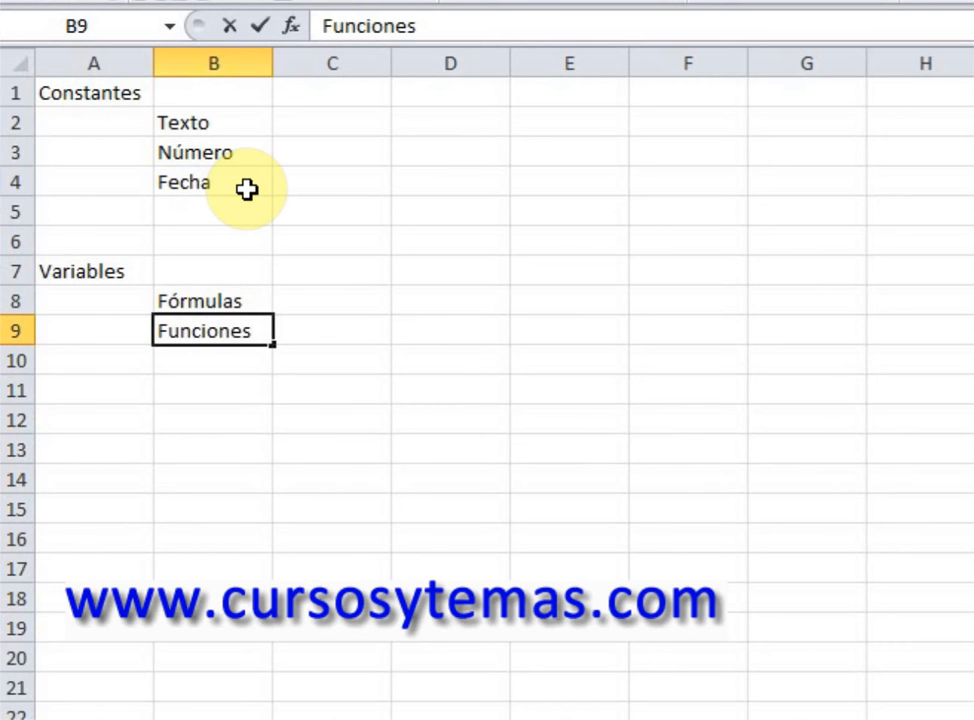
key(Up)
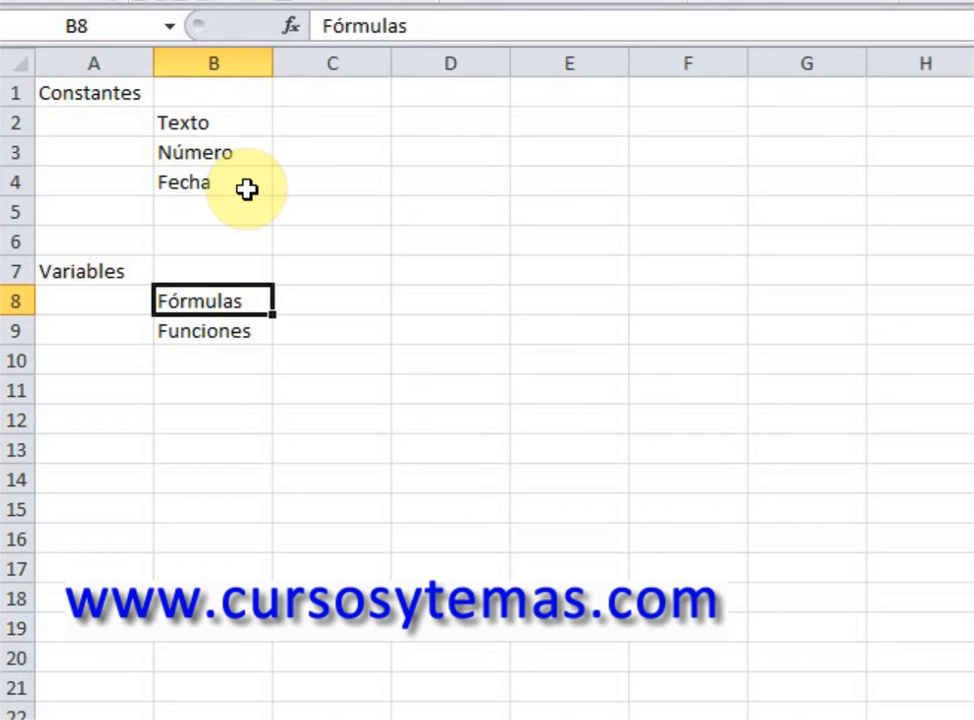
Step: Enter the text example "Práctica 1" in cell C2 beside Texto
key(Up)
key(Up)
key(Up)
key(Up)
key(Up)
key(Up)
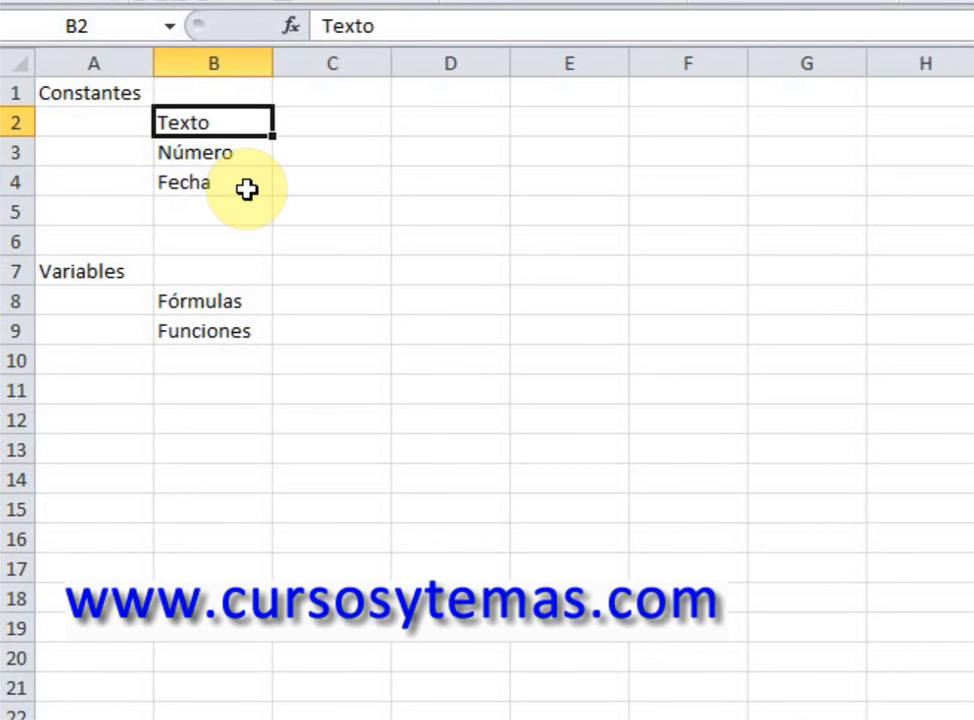
key(Right)
text(P)
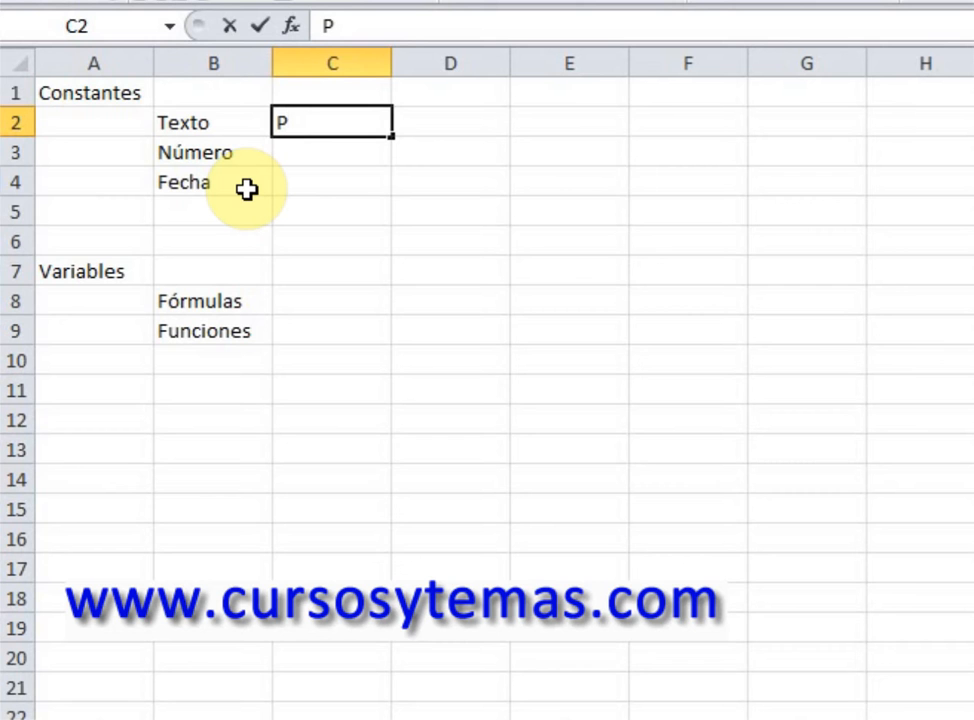
text(ráctica 1)
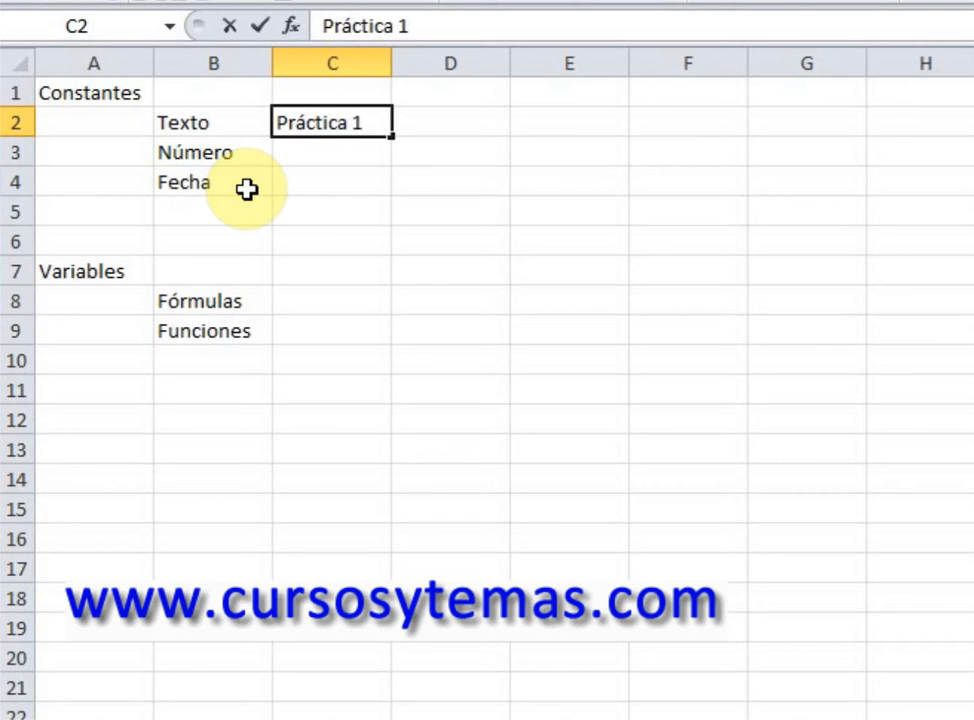
key(Return)
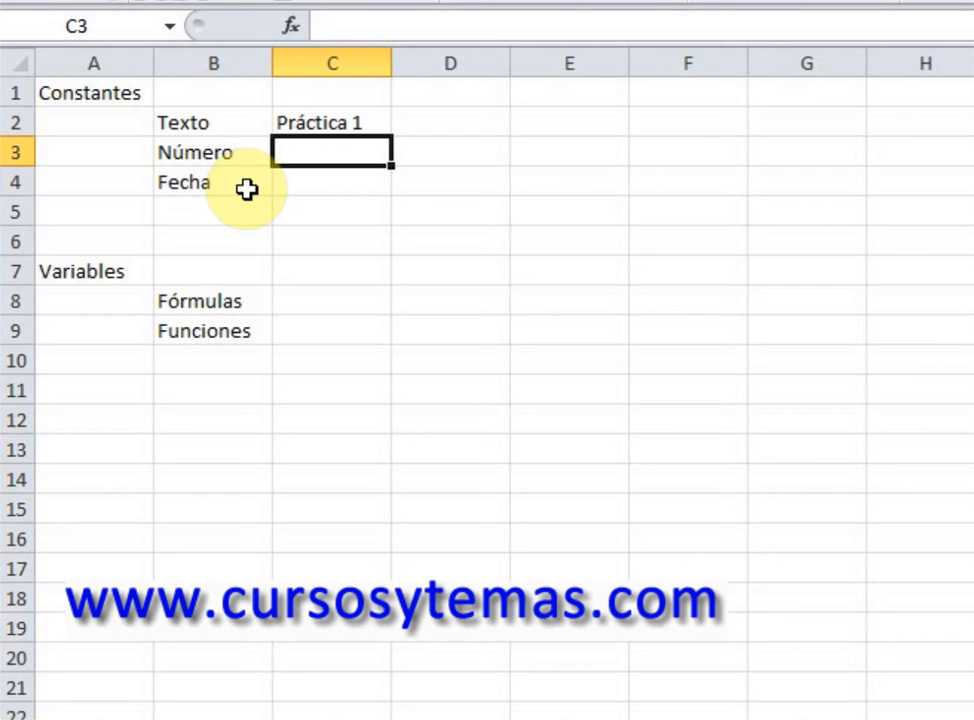
Step: Enter the number examples 34 in cell C3 and 67.9 in cell D3 beside Número
key(Up)
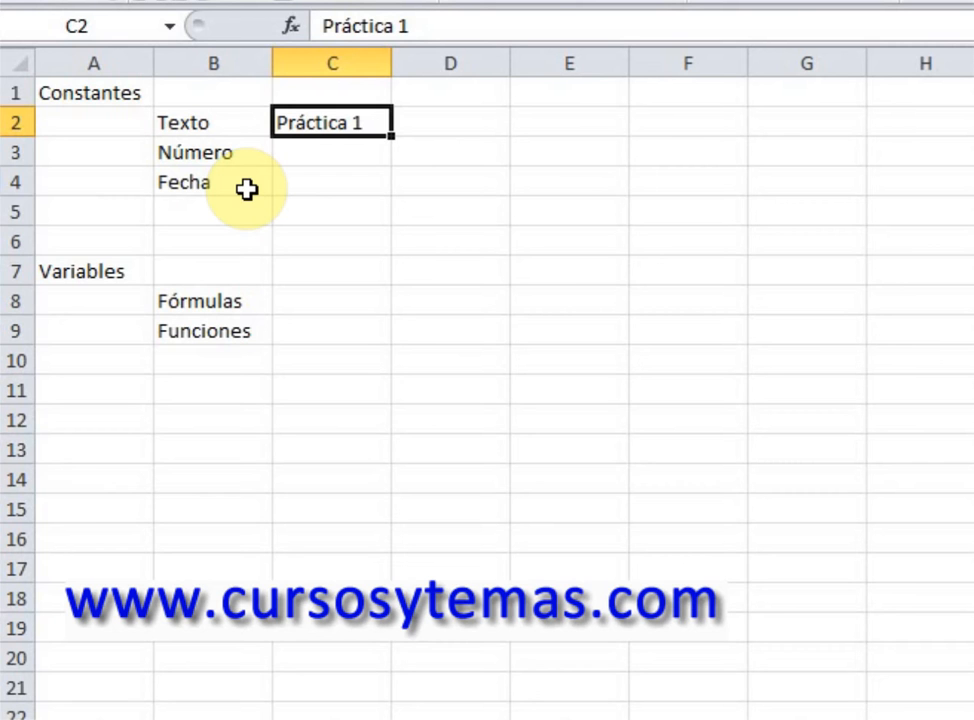
key(Return)
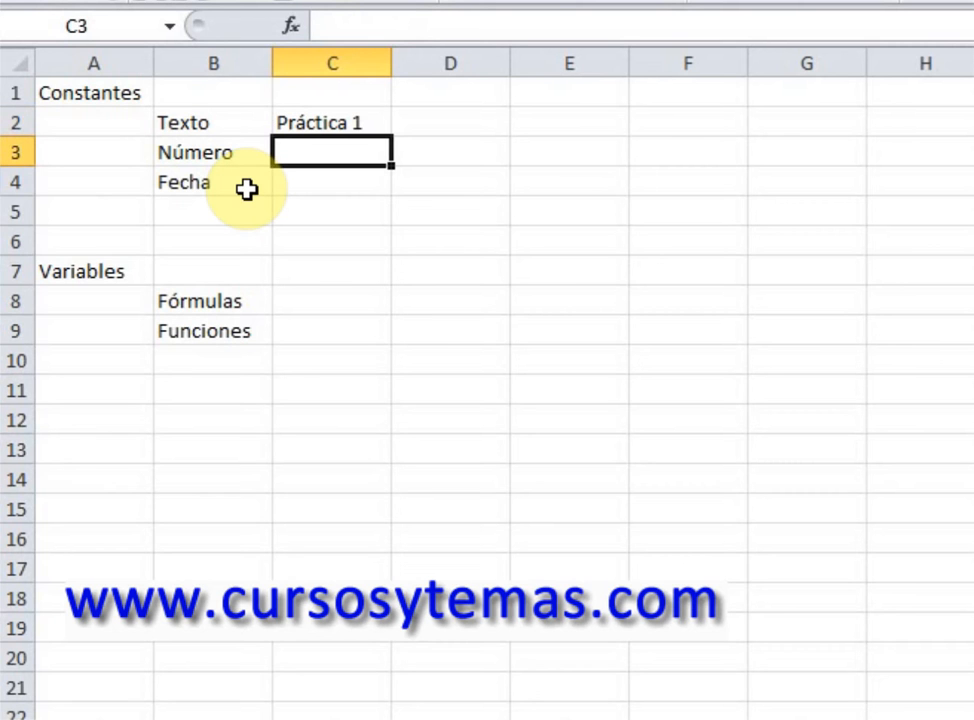
text(34)
key(Tab)
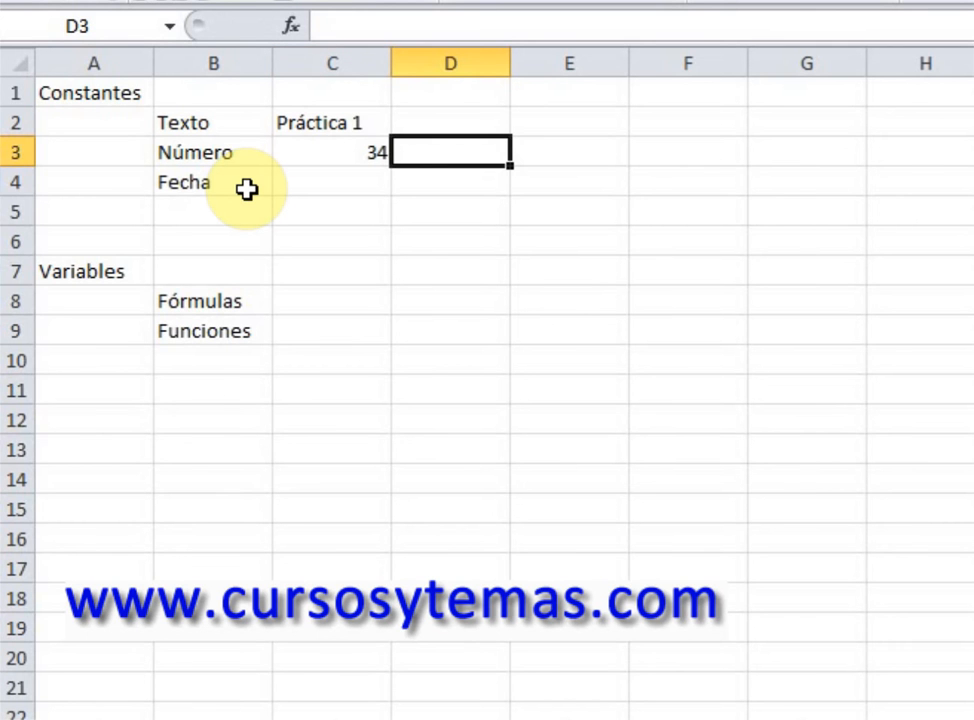
text(67.9)
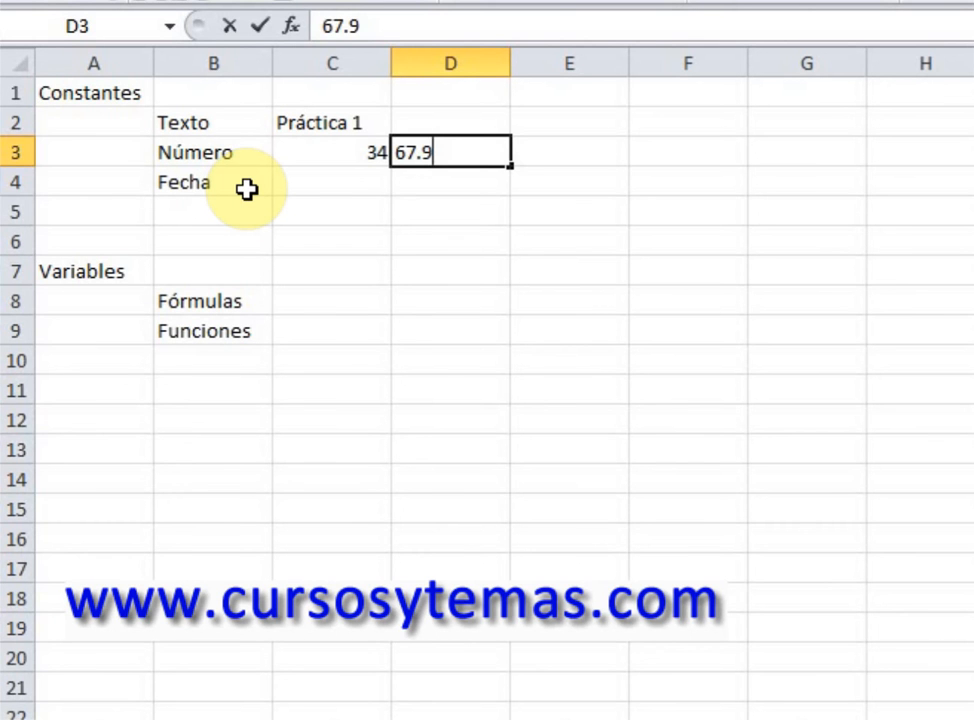
key(Return)
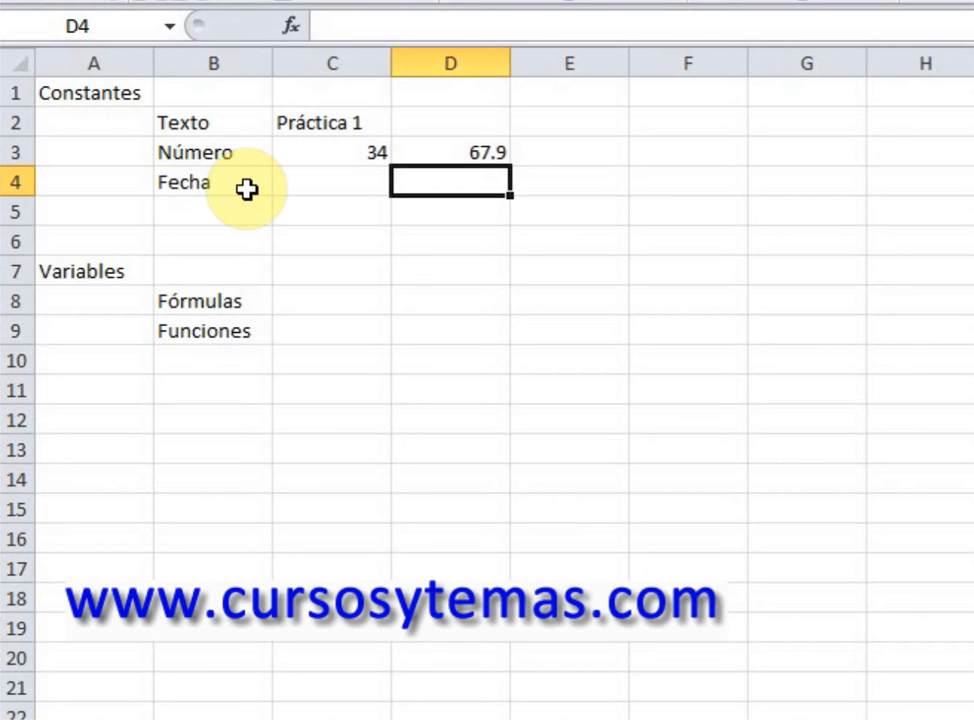
Step: Enter the date example 1/1/2012 in cell C4 beside Fecha
key(Left)
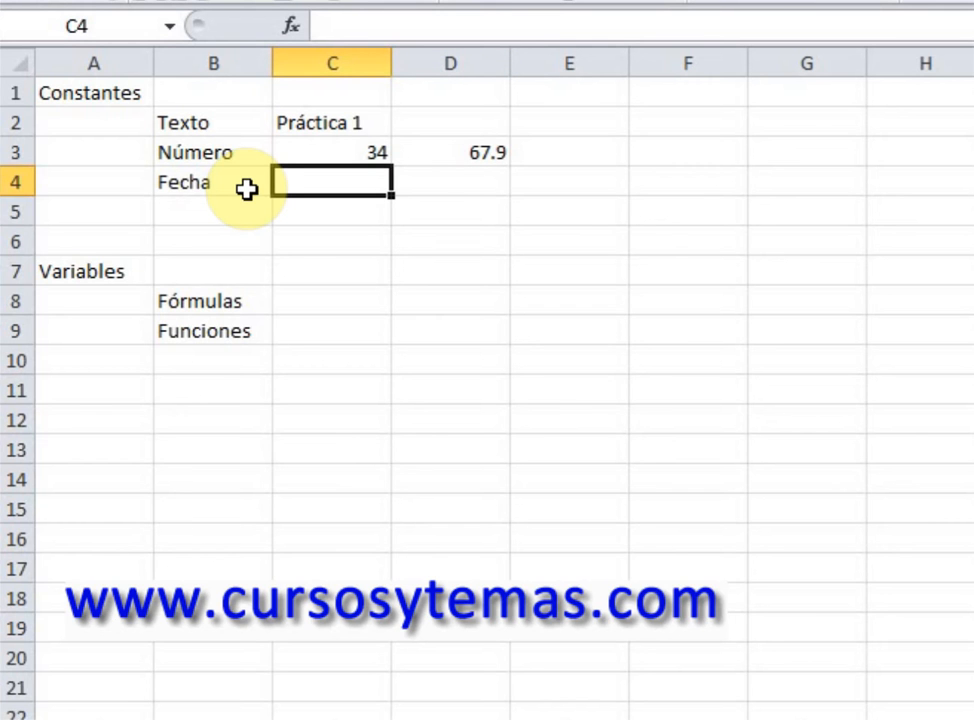
text(1/1)
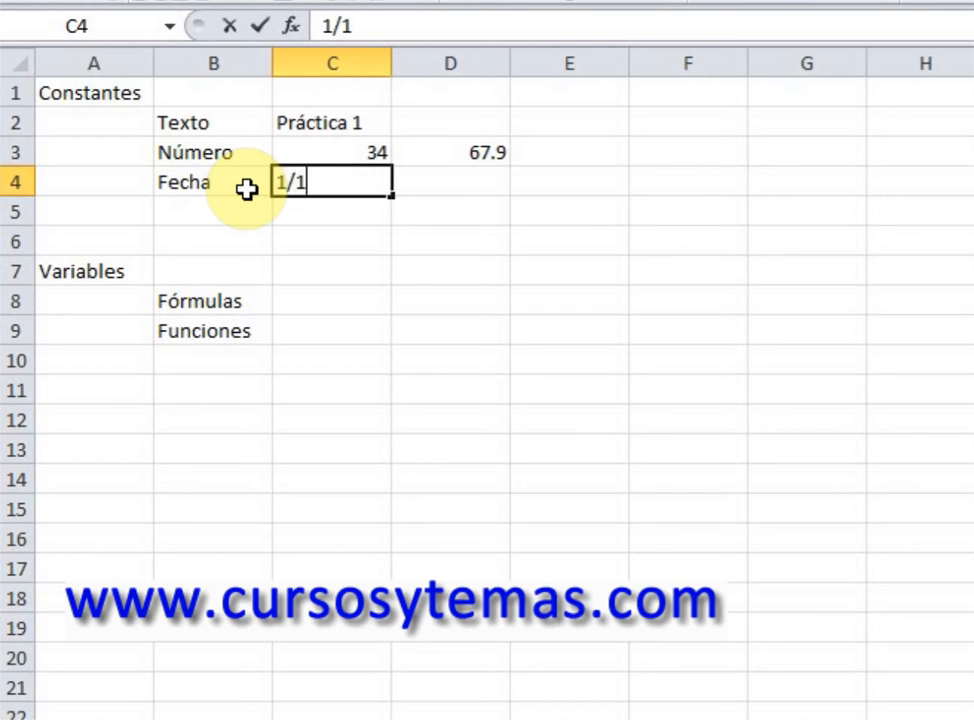
text(/2012)
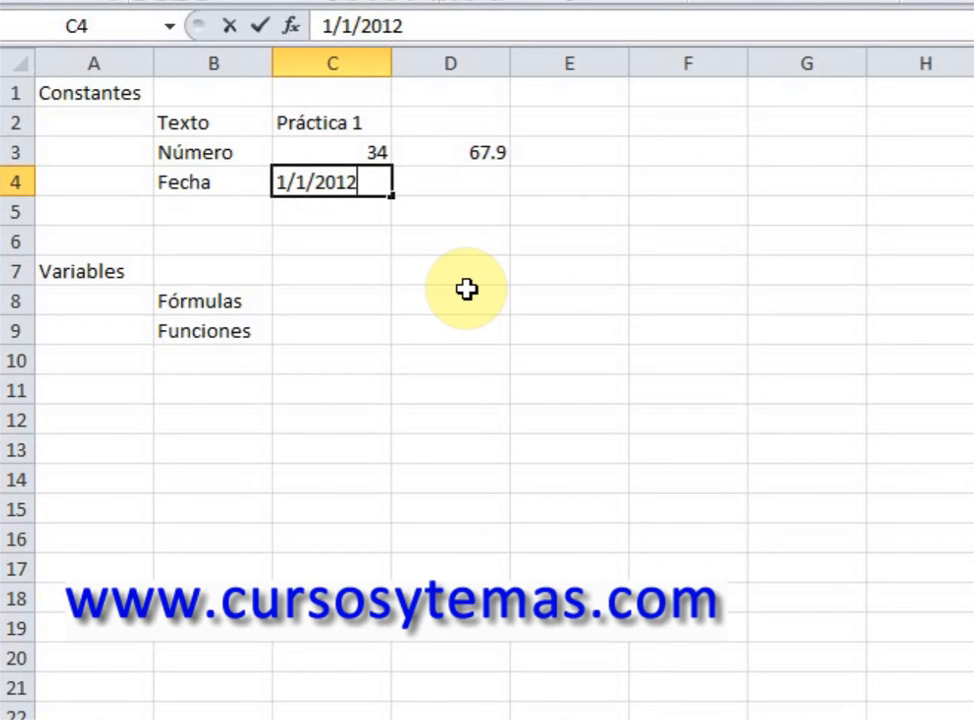
key(Return)
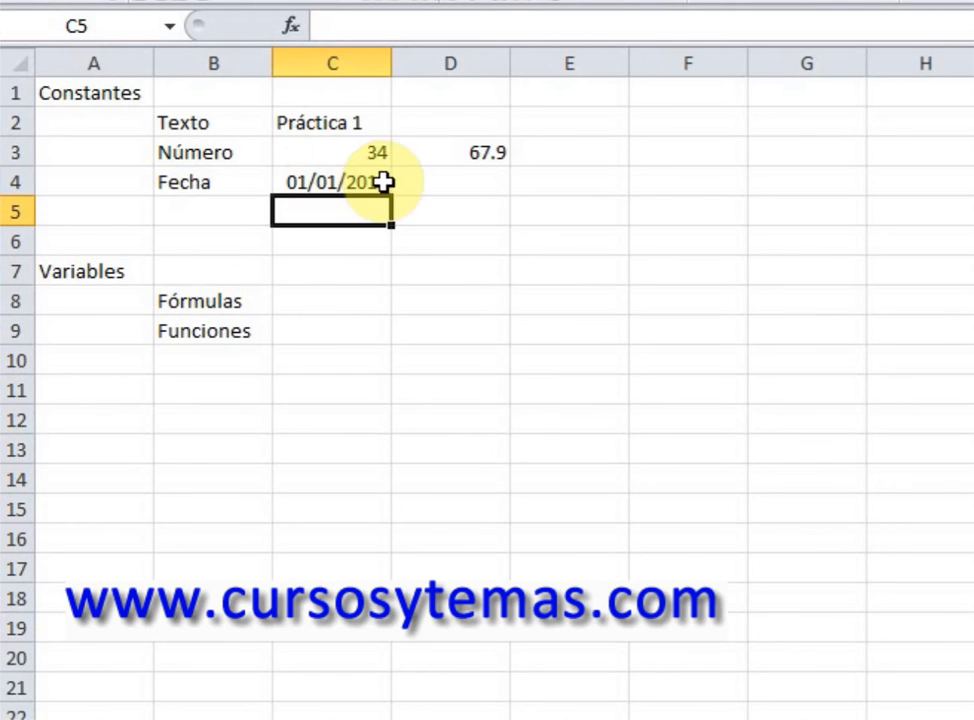
Step: Review the date in C4 and select the whole block of constant examples in C2:D4
click(383, 182)
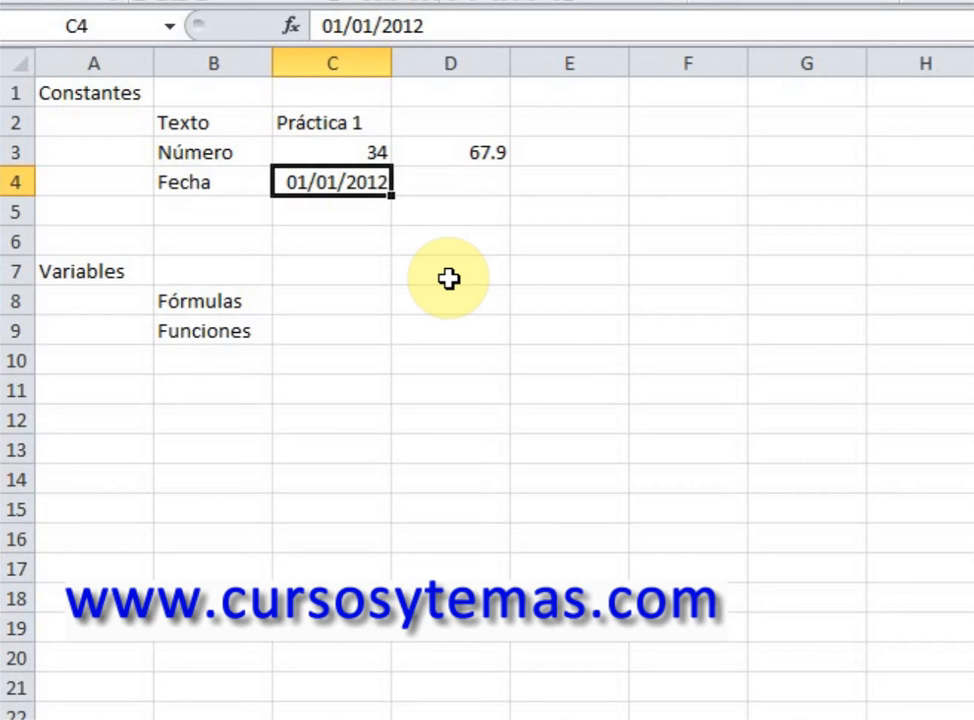
key(Up)
key(Up)
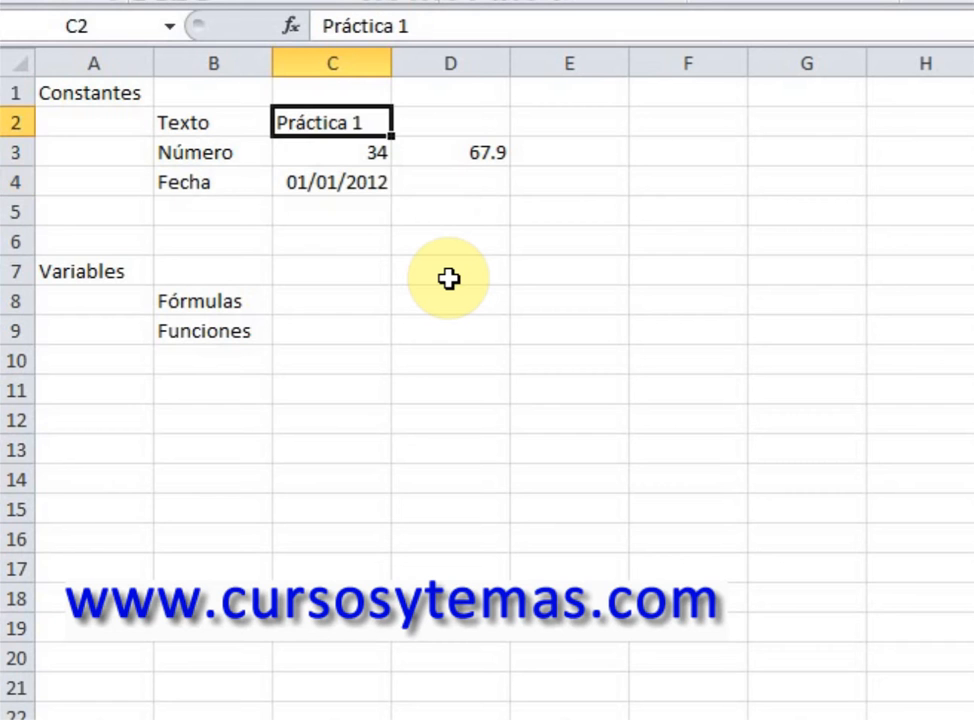
key(shift+Right)
key(shift+Down)
key(shift+Down)
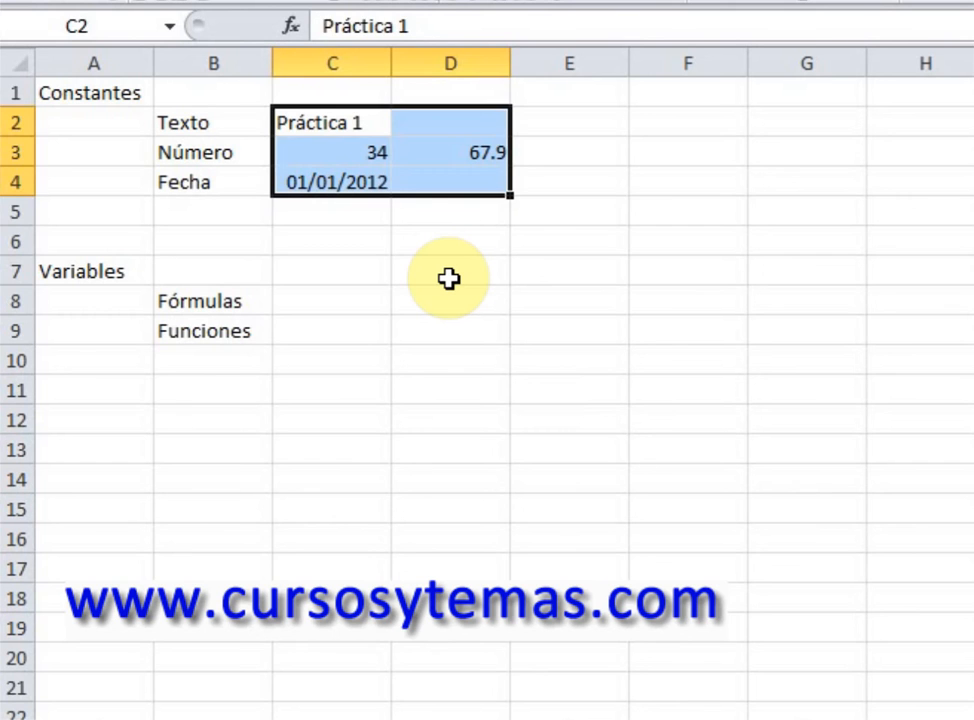
Step: Check the empty example cell C8 beside Fórmulas and select the two number examples in C3:D3
key(Down)
key(Down)
key(Down)
key(Down)
key(Down)
key(Down)
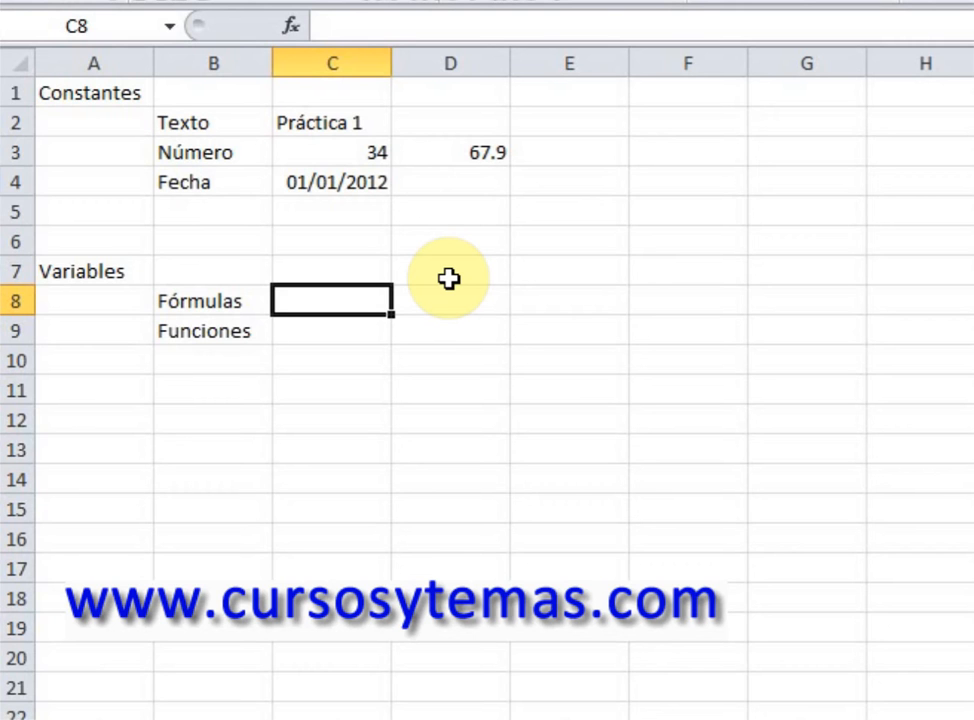
key(Up)
key(Up)
key(Up)
key(Up)
key(Up)
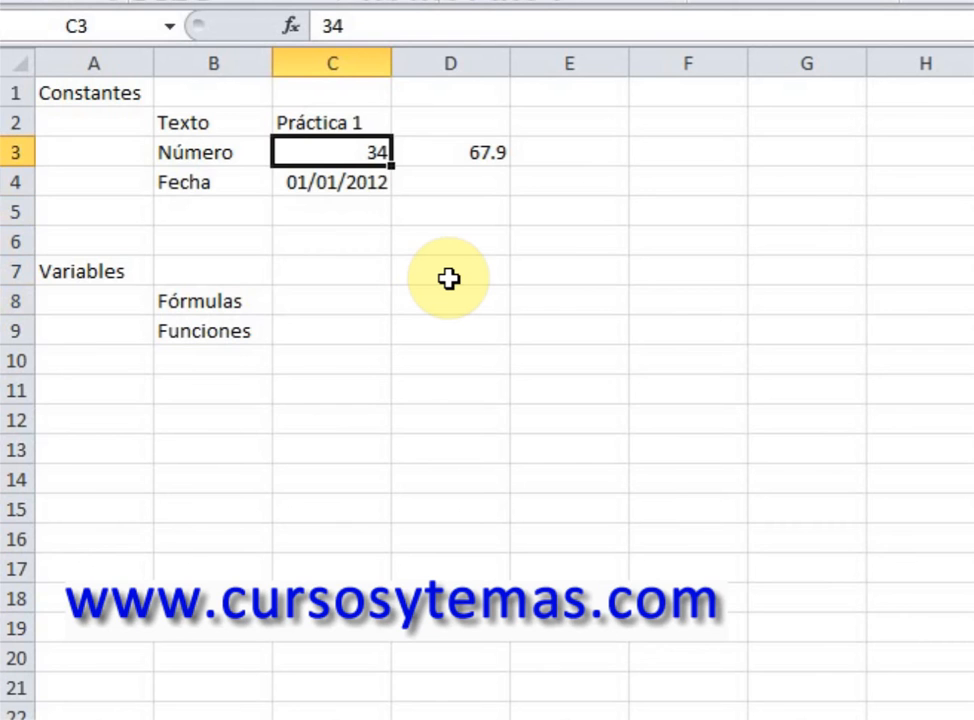
key(shift+Right)
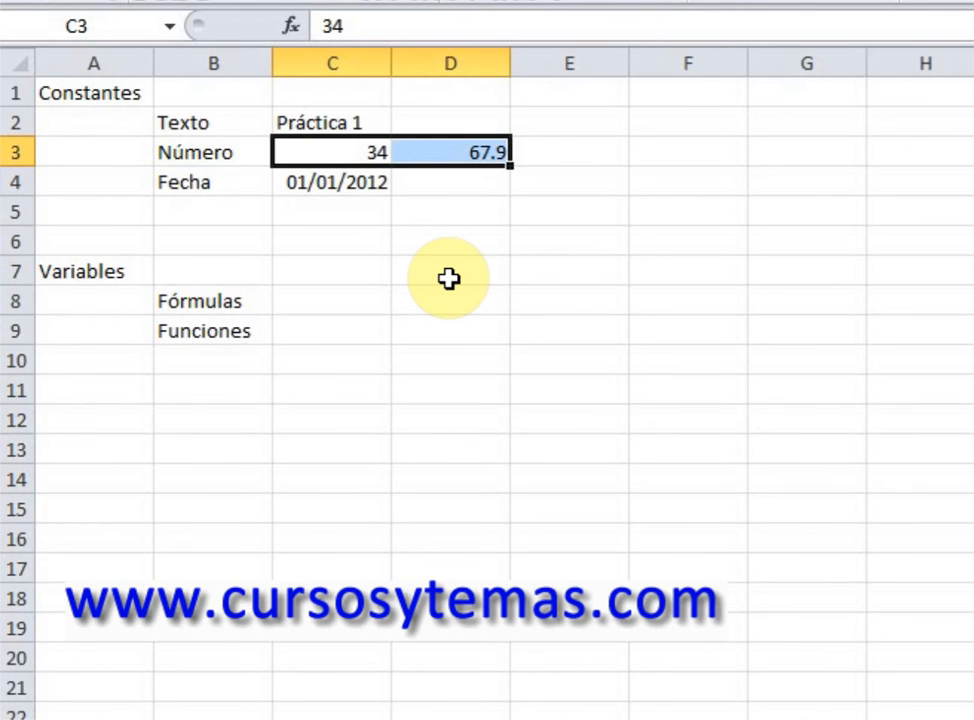
Step: Enter the formula =c3+d3 in cell C8 beside Fórmulas to add the two number examples
key(Left)
key(Right)
key(Down)
key(Down)
key(Down)
key(Down)
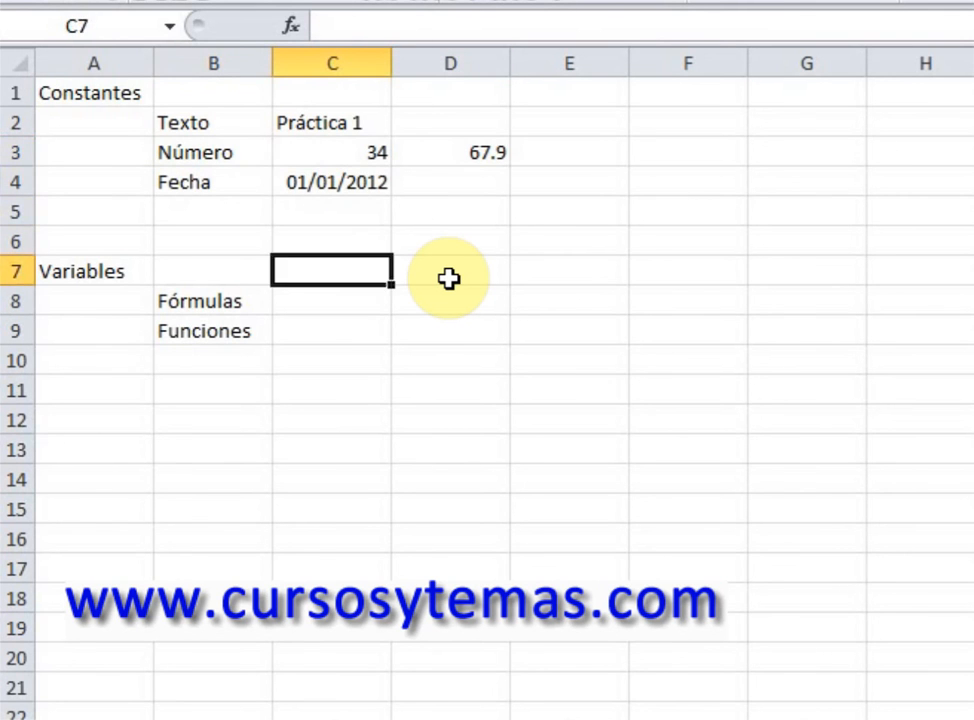
key(Down)
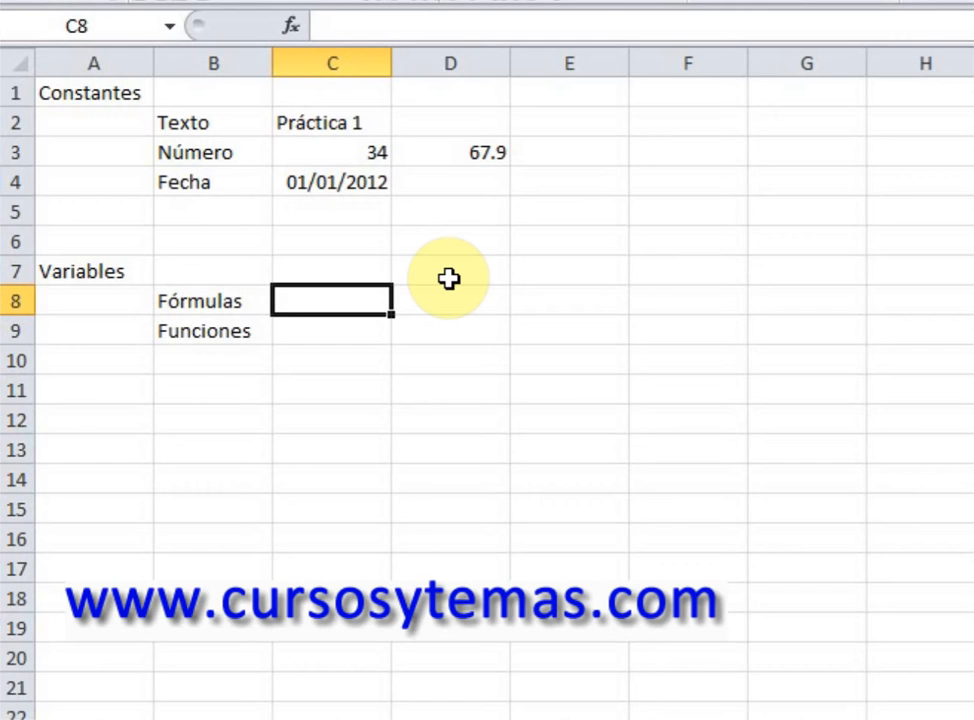
text(=)
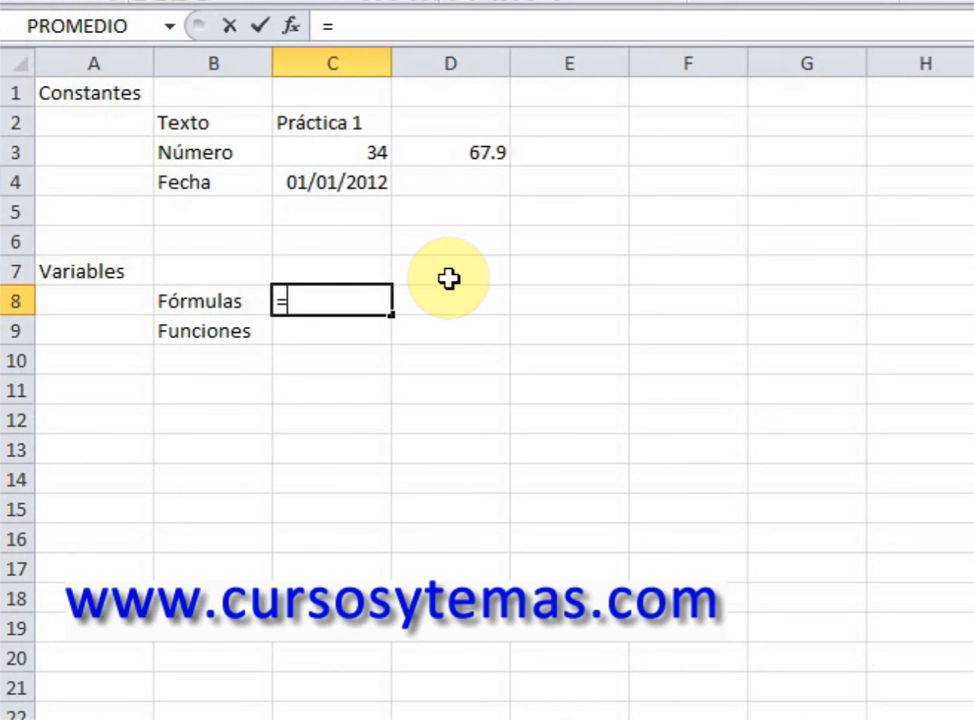
text(c3)
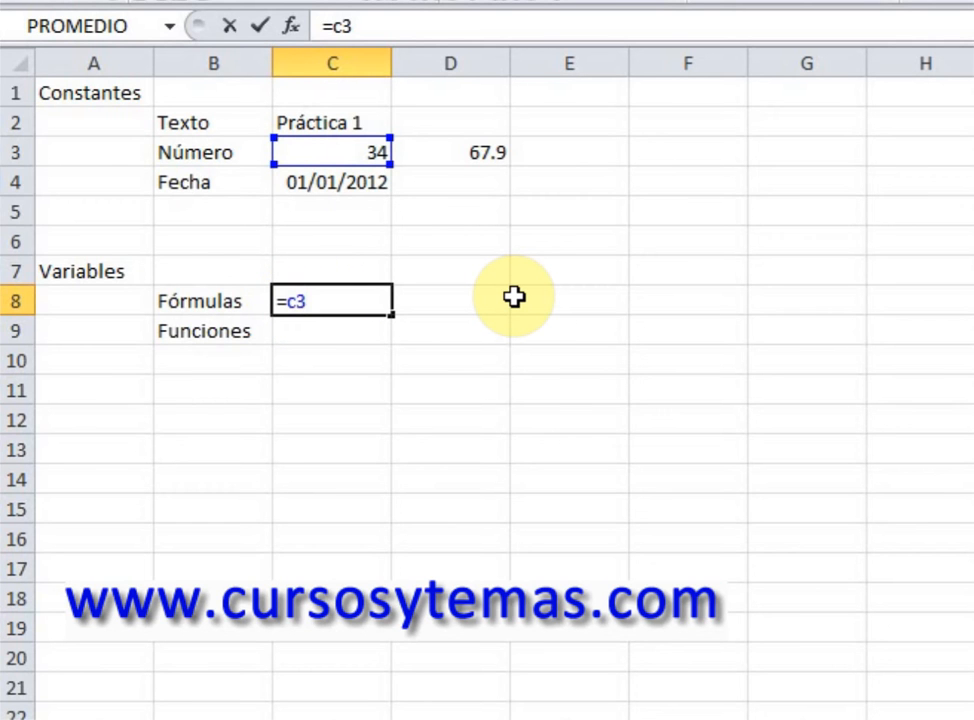
text(+d3)
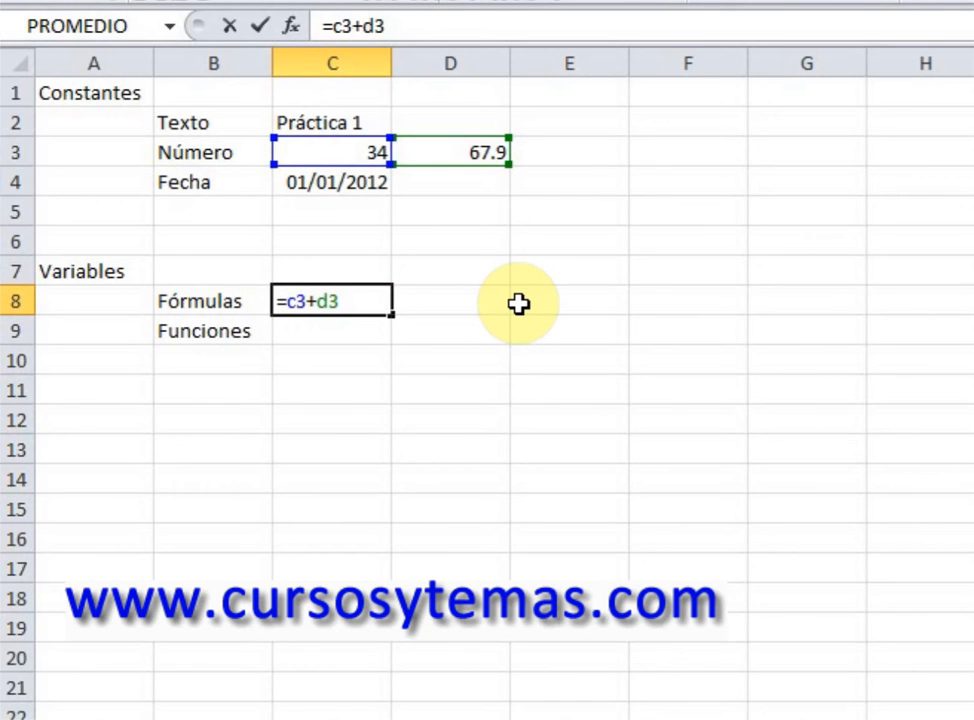
key(Return)
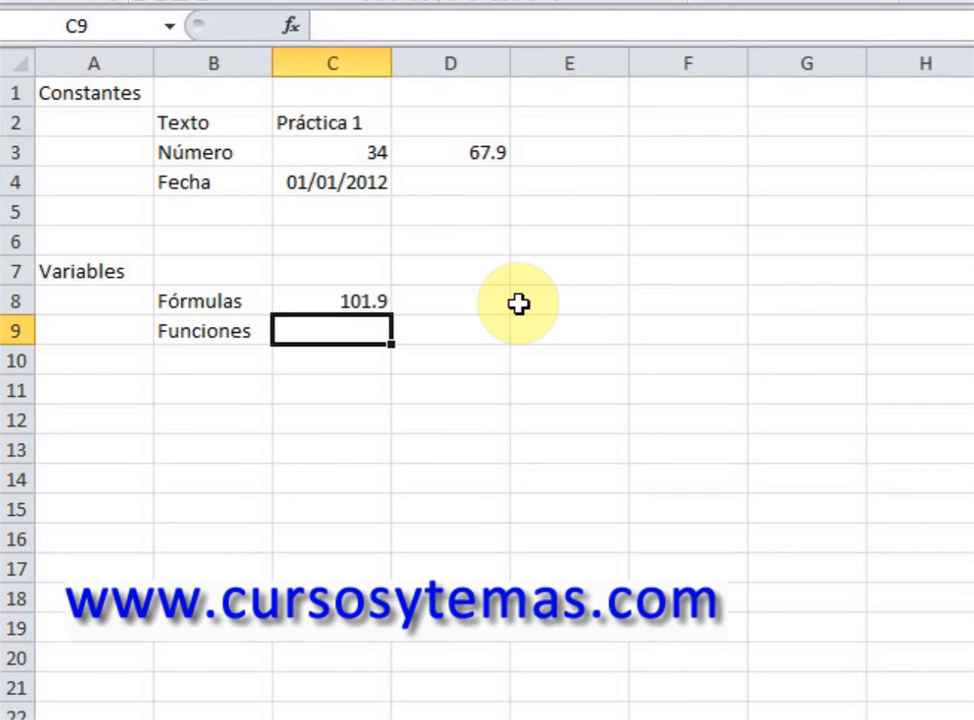
Step: Replace the first number example in cell C3 beside Número with 110
key(Up)
key(Up)
key(Up)
key(Up)
key(Up)
key(Up)
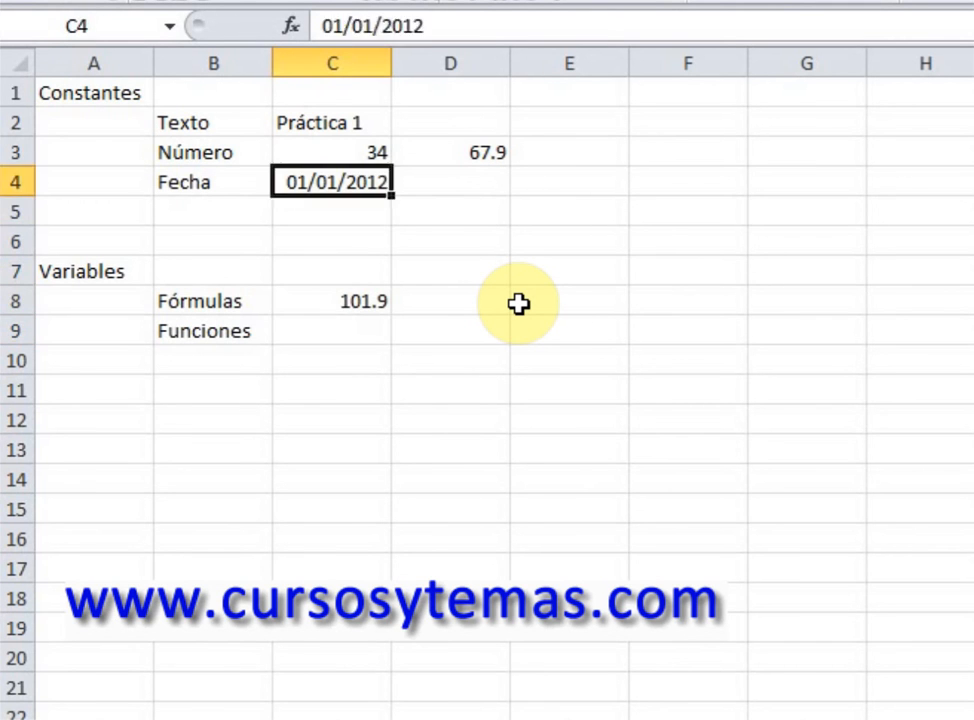
key(Right)
key(Left)
key(Down)
key(Down)
key(Down)
key(Down)
key(Down)
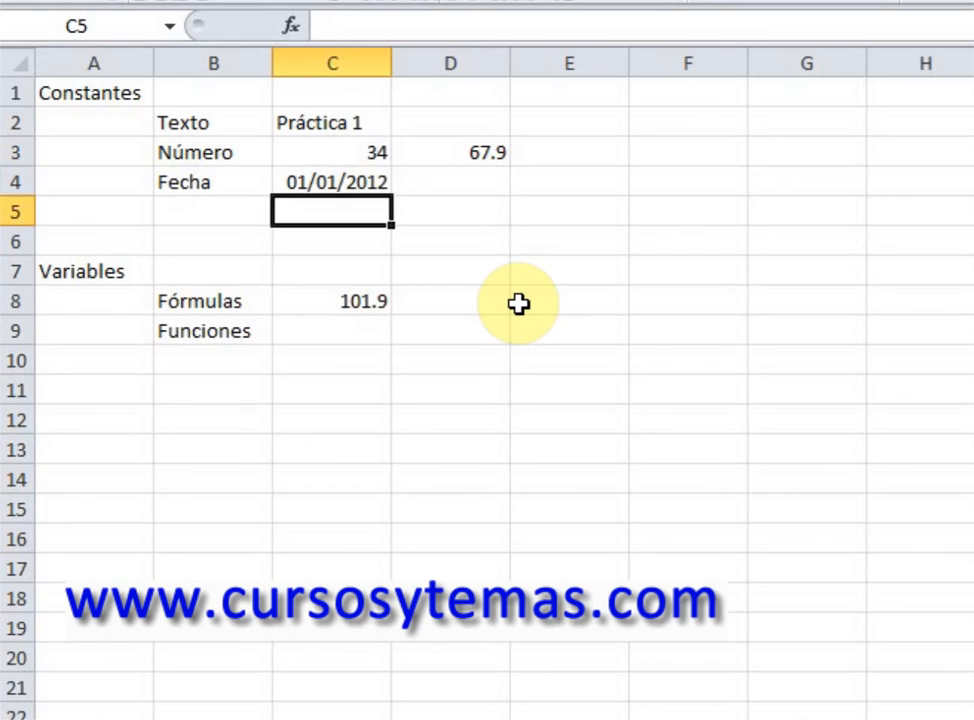
key(Up)
key(Up)
key(Up)
key(Up)
key(Up)
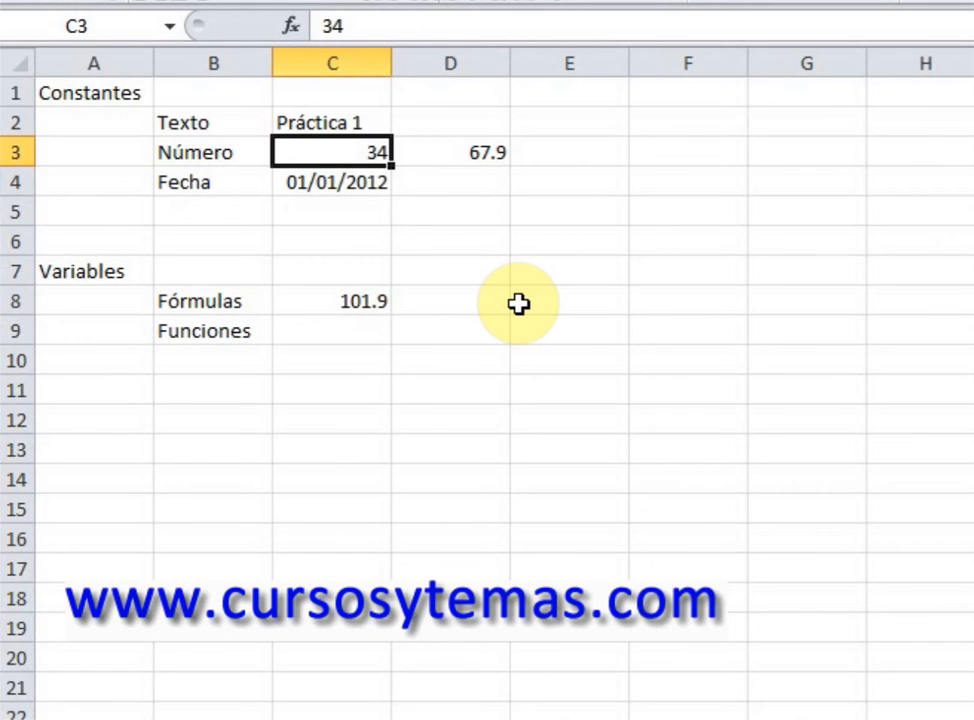
text(110)
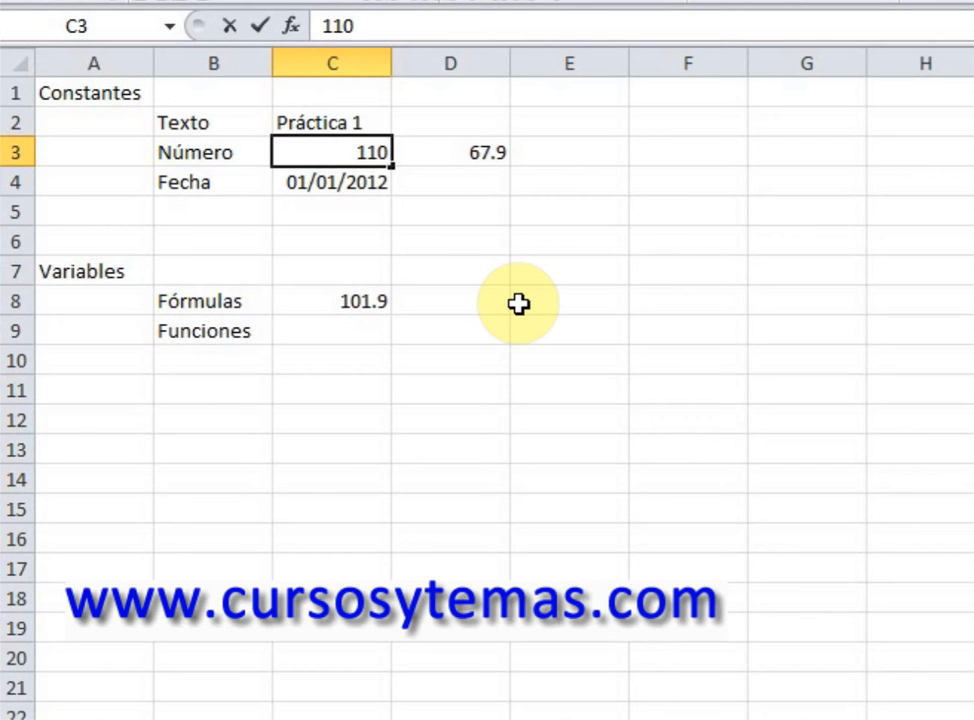
key(Return)
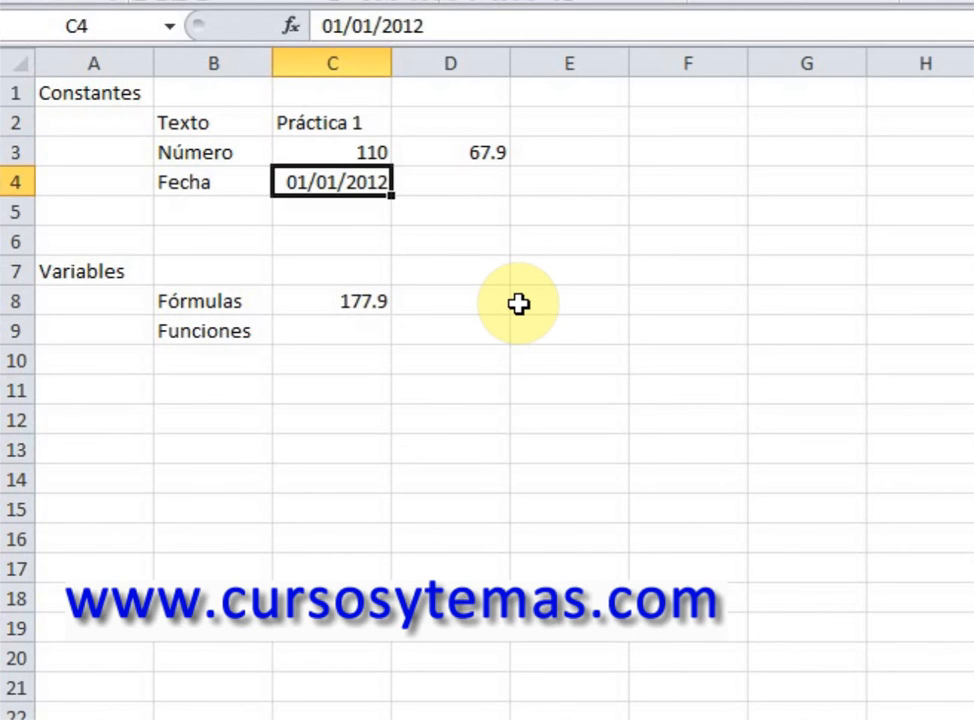
Step: Enter the function =suma(c3:d3) in cell C9 beside Funciones to sum the two number examples
key(Down)
key(Down)
key(Down)
key(Down)
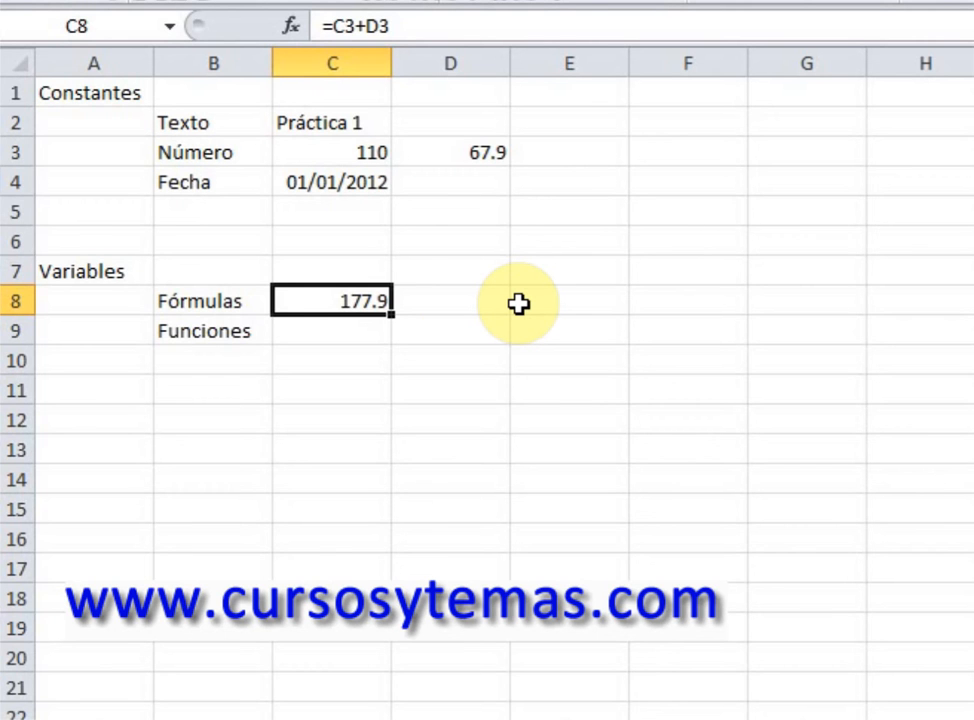
key(Down)
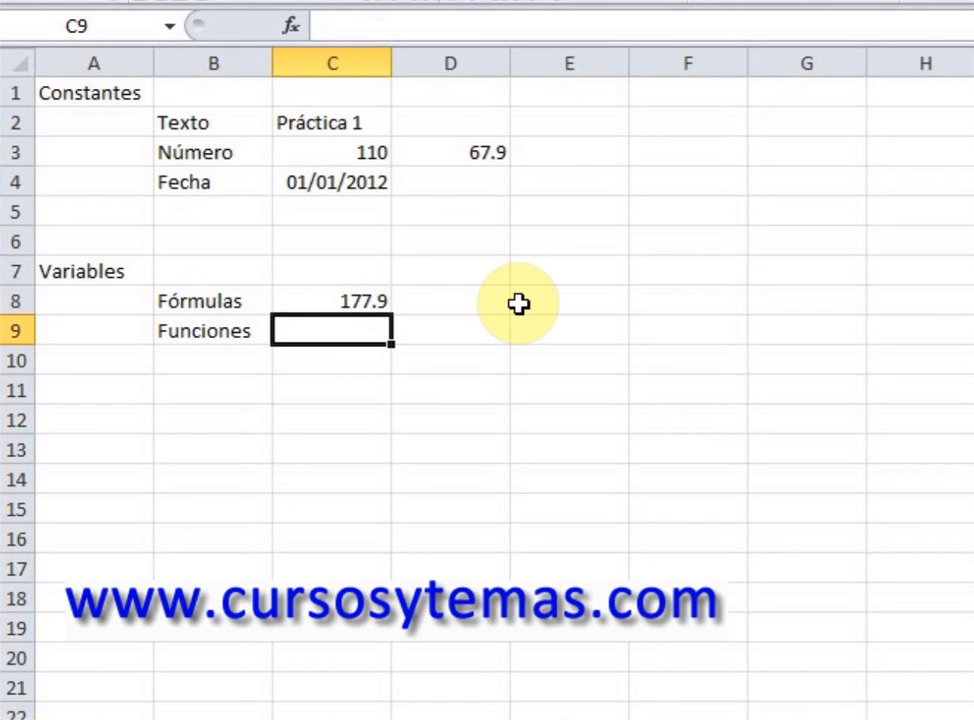
text(=)
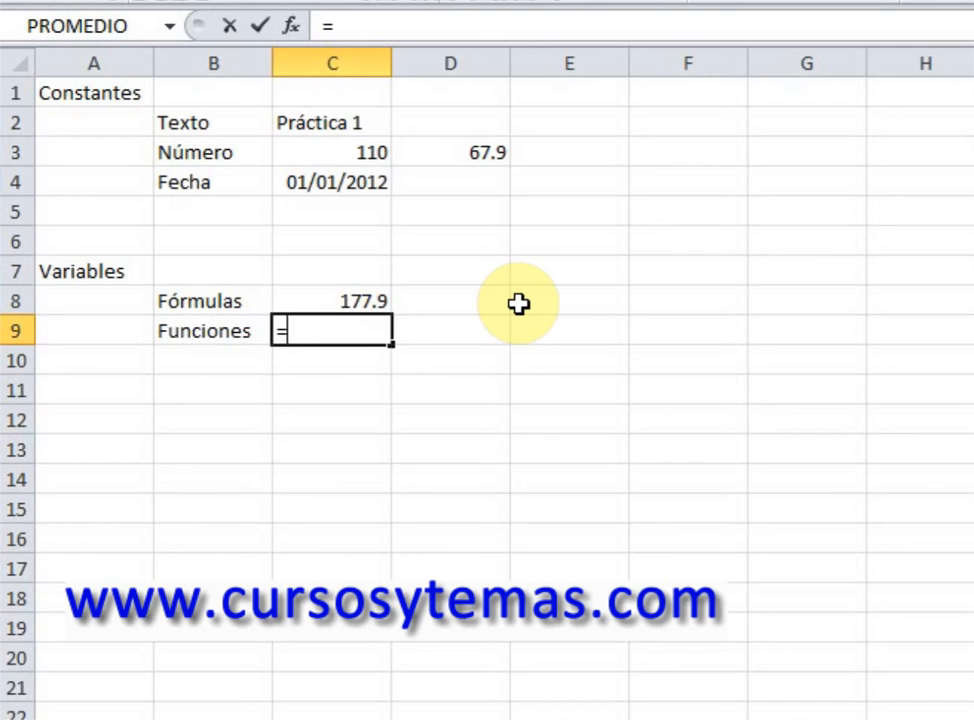
text(suma)
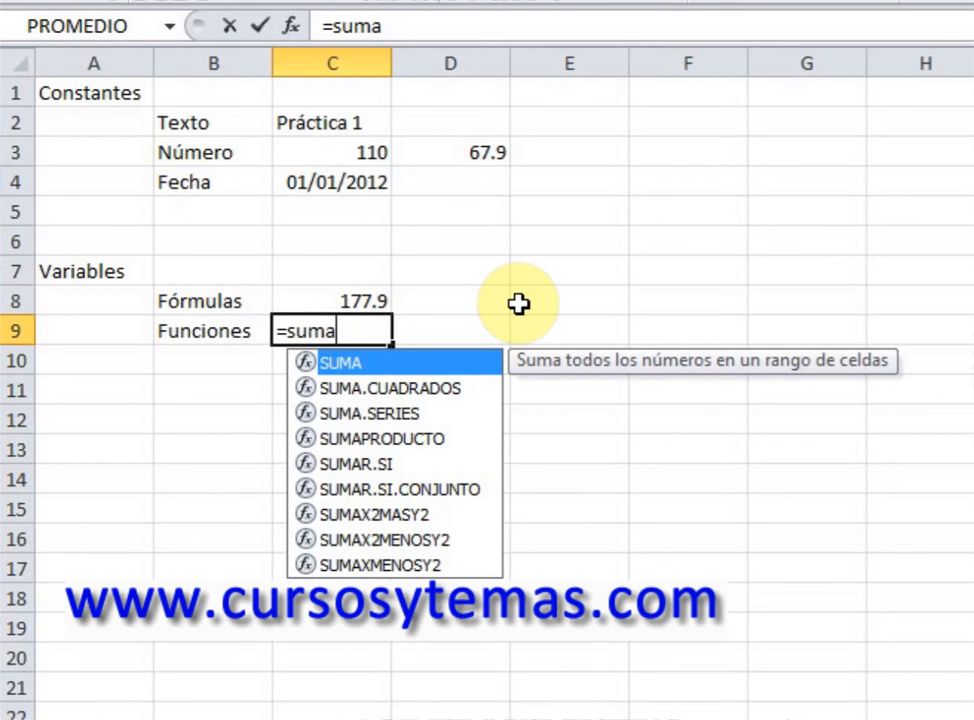
text(()
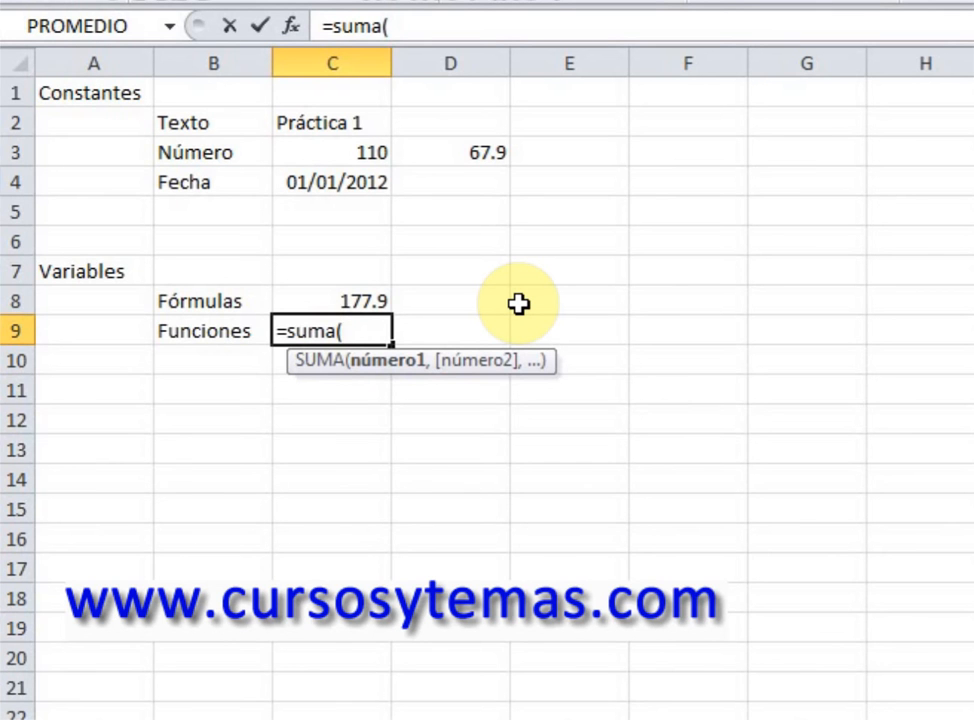
text(c3)
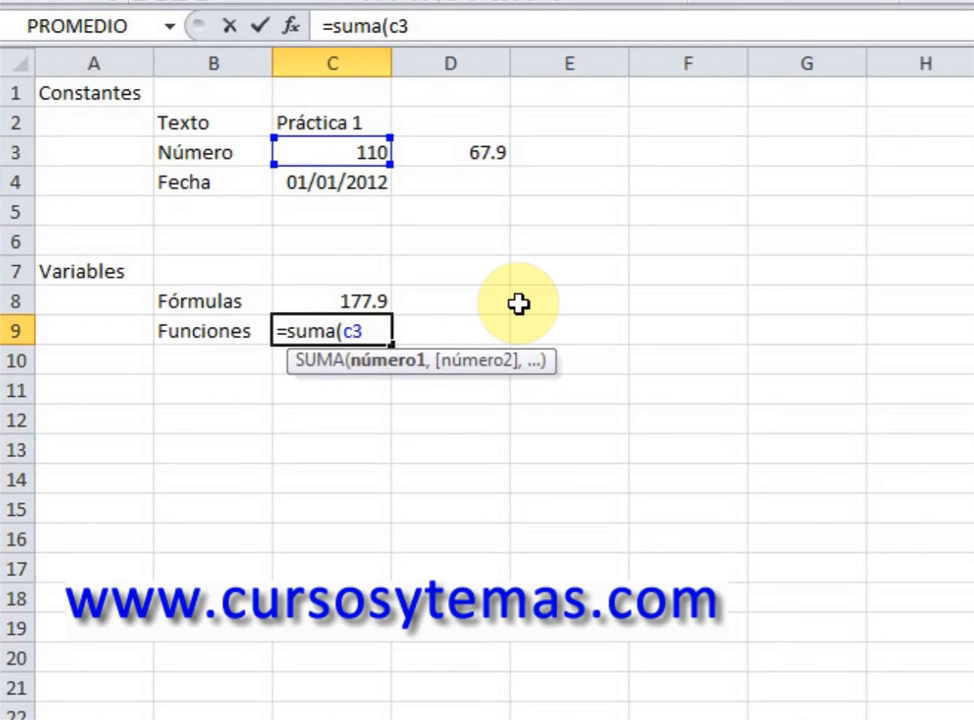
text(:)
text(d)
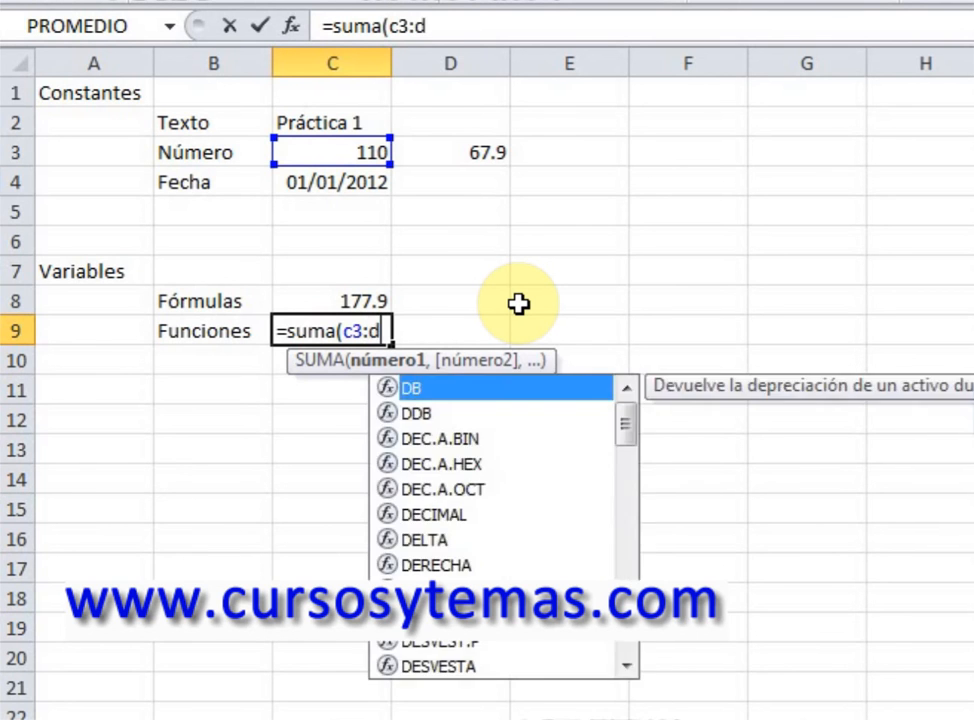
text(3)
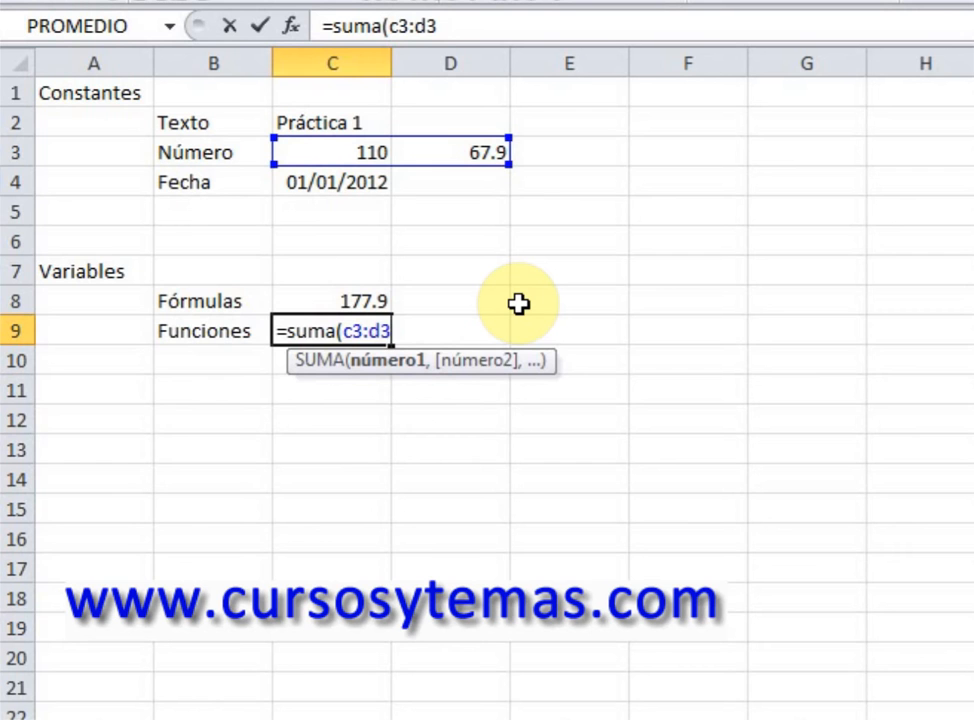
text())
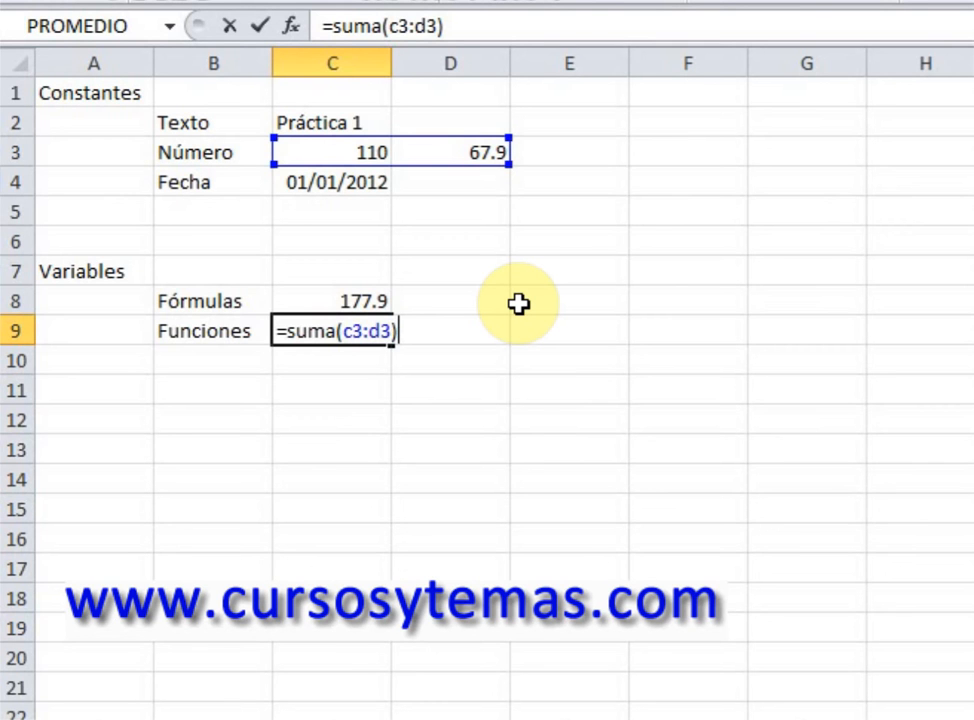
key(Return)
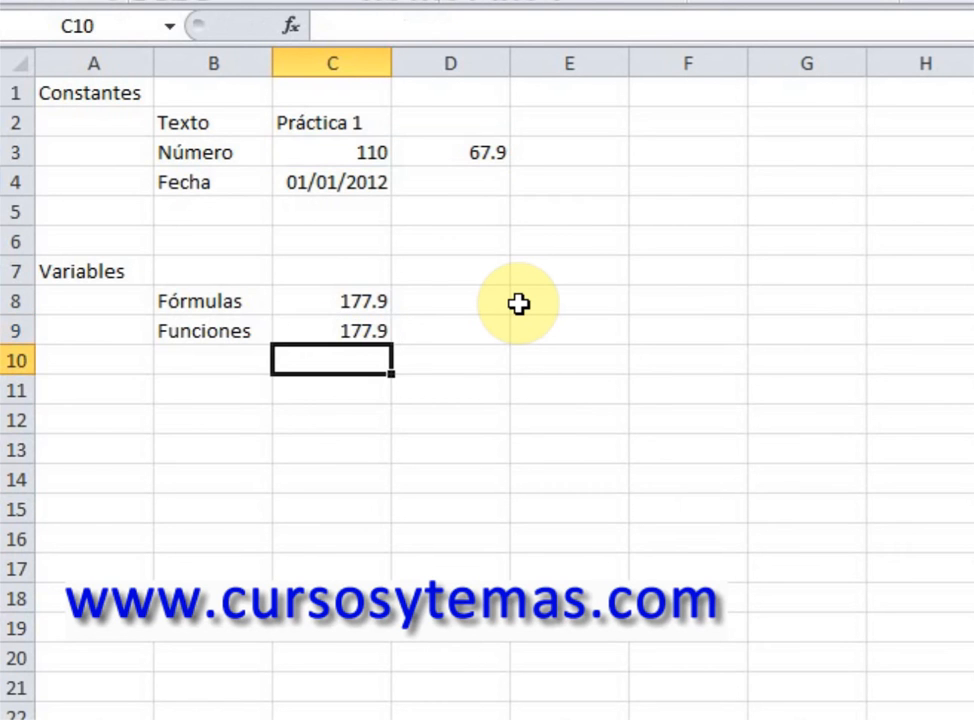
Step: Replace the second number example in cell D3 with 58.9
click(441, 151)
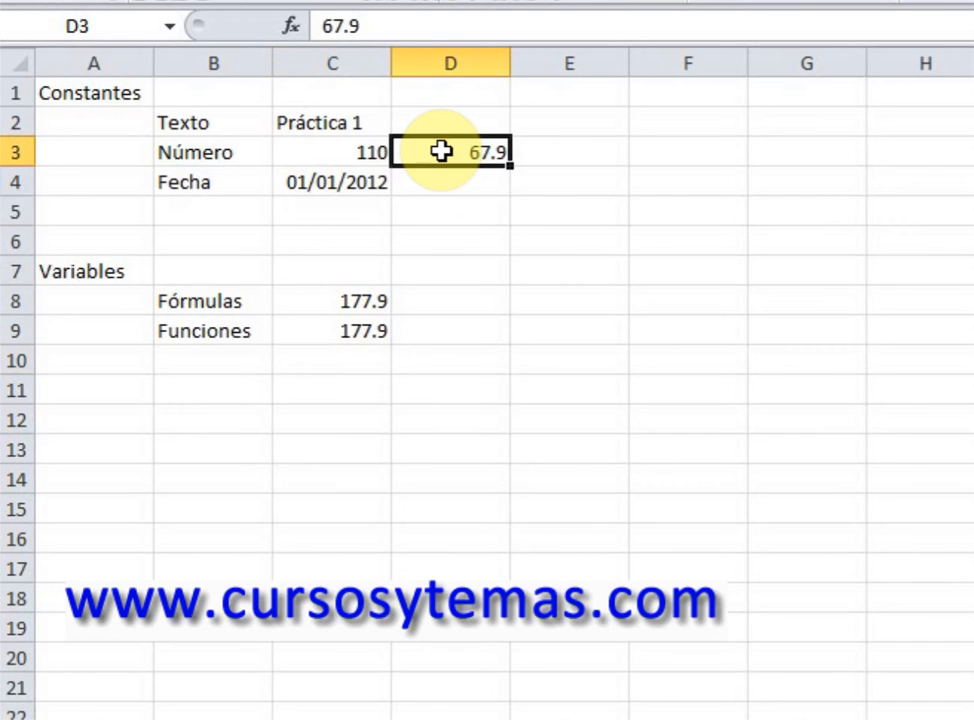
text(58.9)
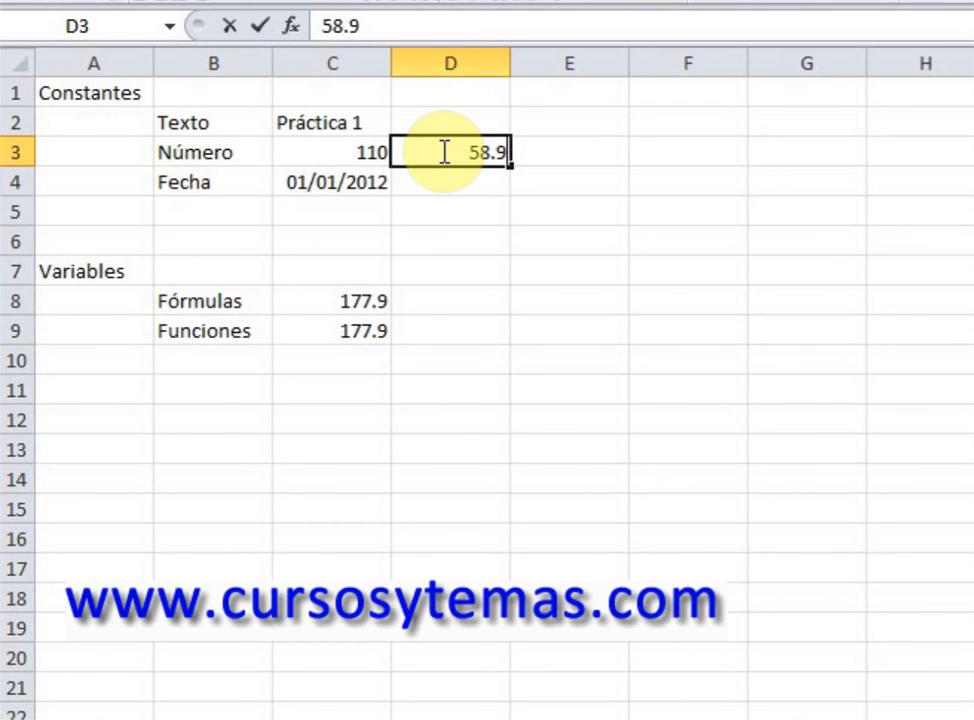
key(Return)
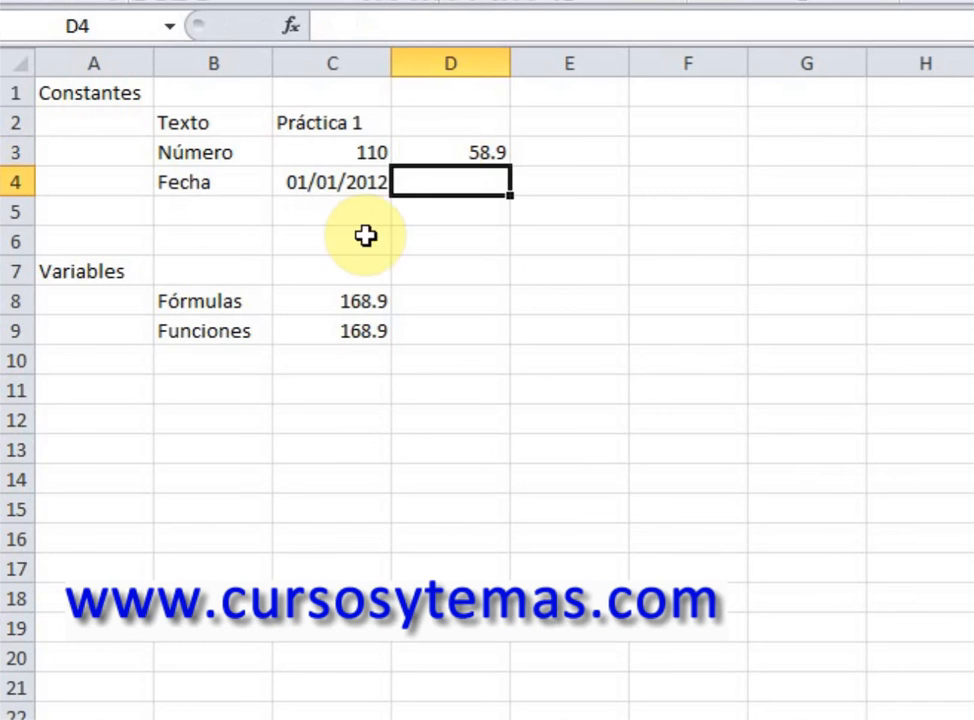
Step: Compare the formula in C8 with the function in C9, and check the source numbers in C3:D3
click(326, 295)
click(349, 330)
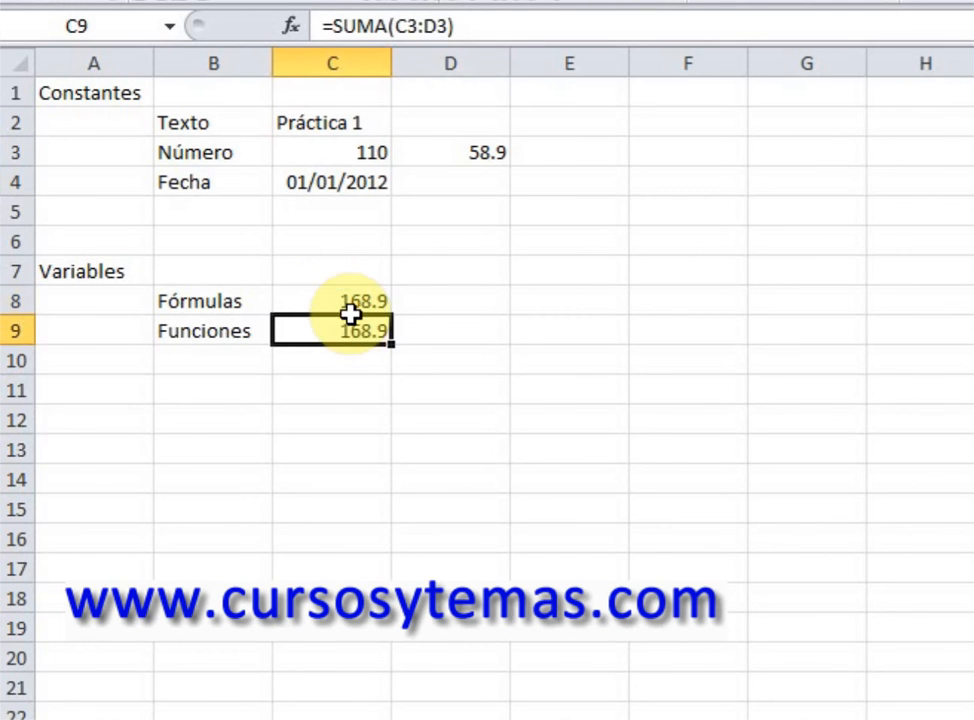
click(352, 302)
click(352, 333)
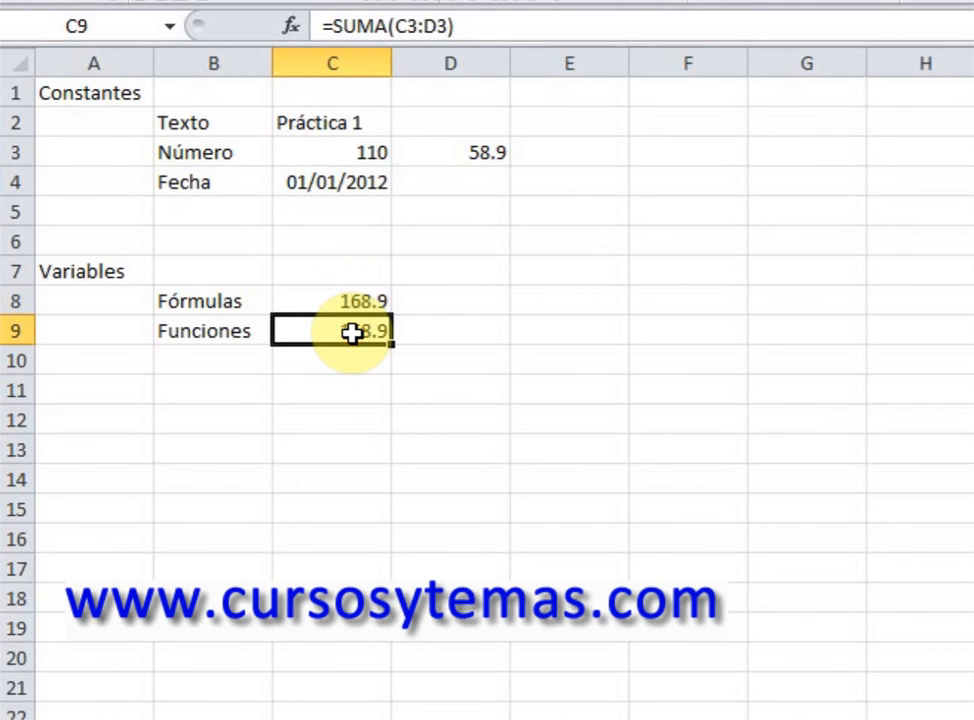
drag(354, 152, 410, 152)
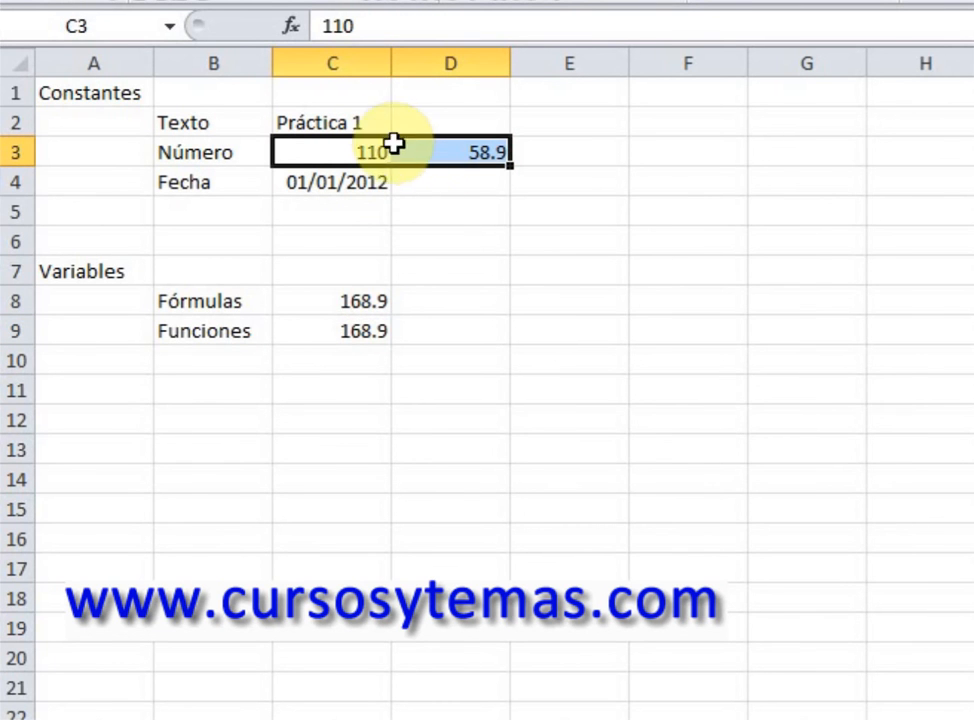
click(333, 300)
click(333, 328)
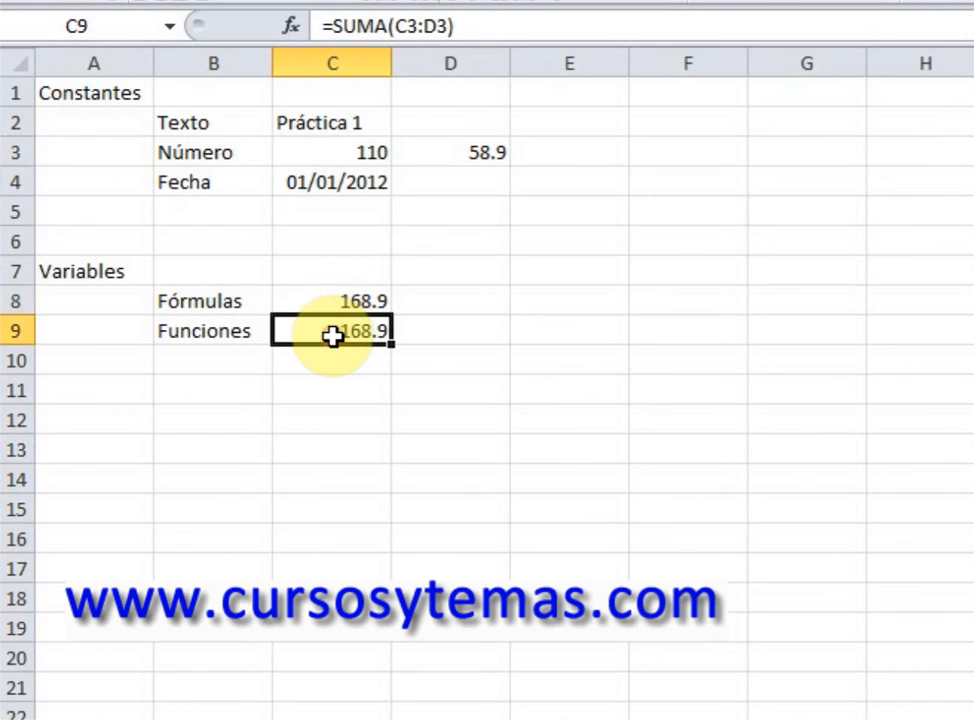
click(320, 298)
click(321, 325)
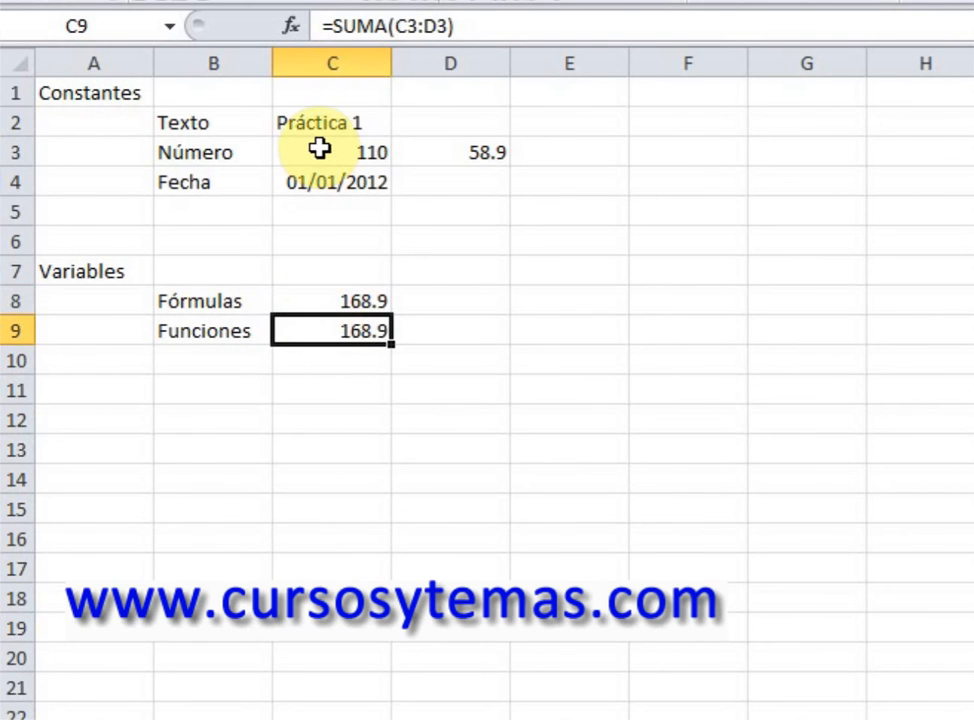
Step: Review the constants block B2:D4 and the variables block B8:C9, including the contents of C9 and C8
drag(307, 127, 432, 176)
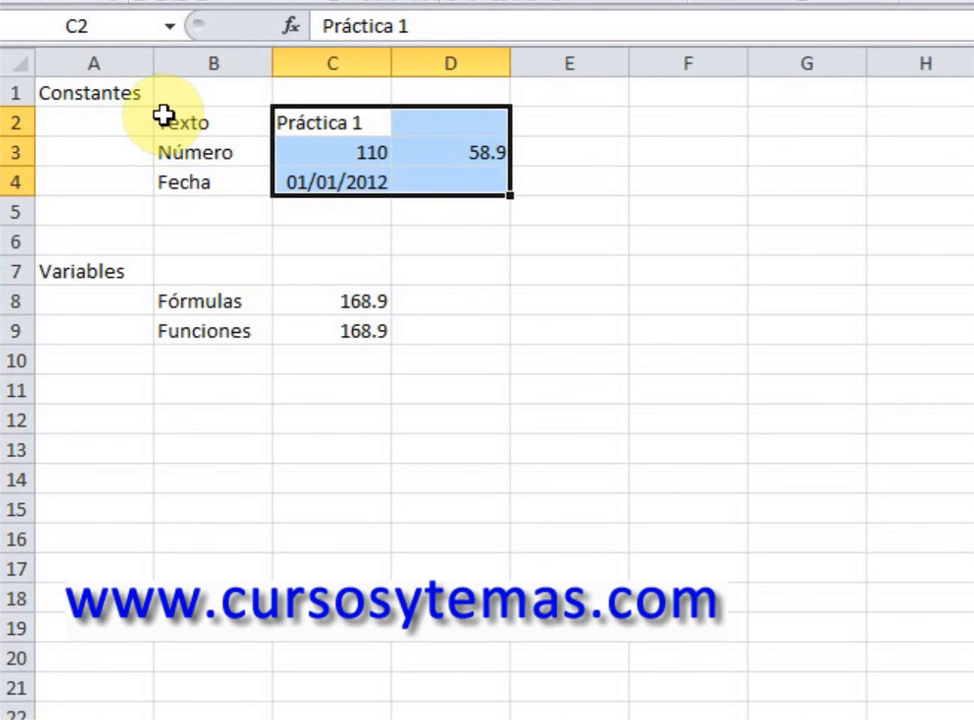
click(167, 119)
drag(171, 121, 474, 189)
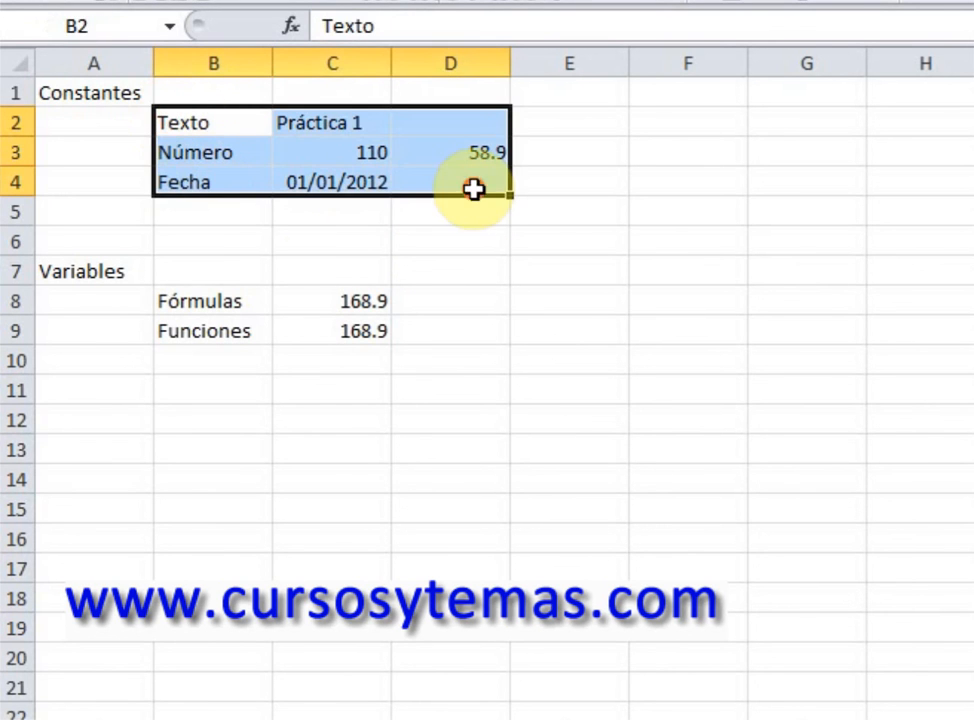
drag(190, 312, 352, 311)
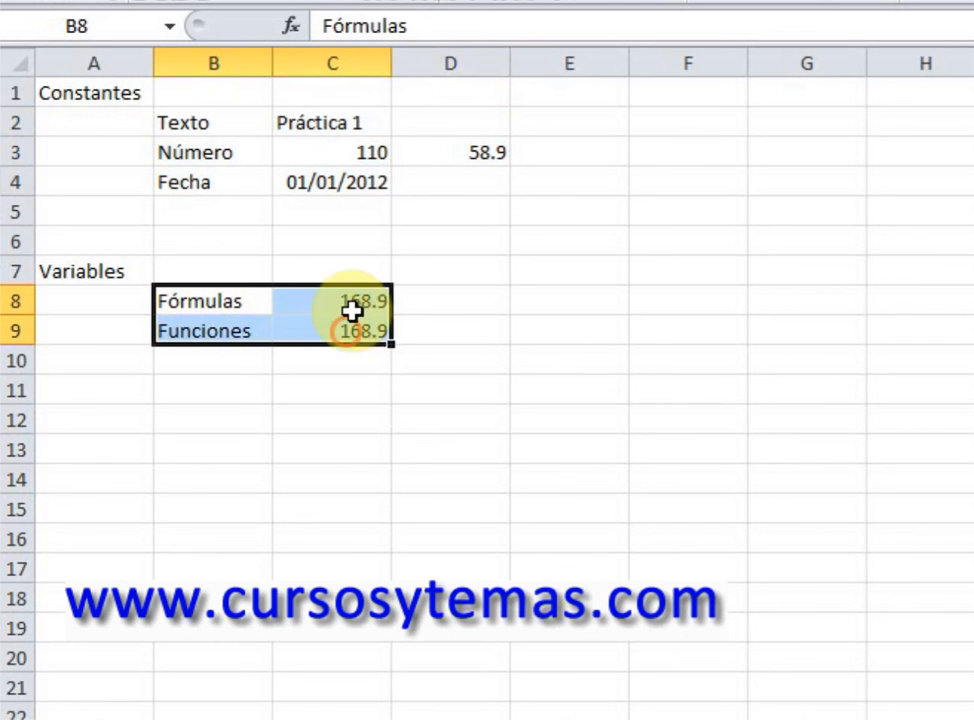
click(415, 330)
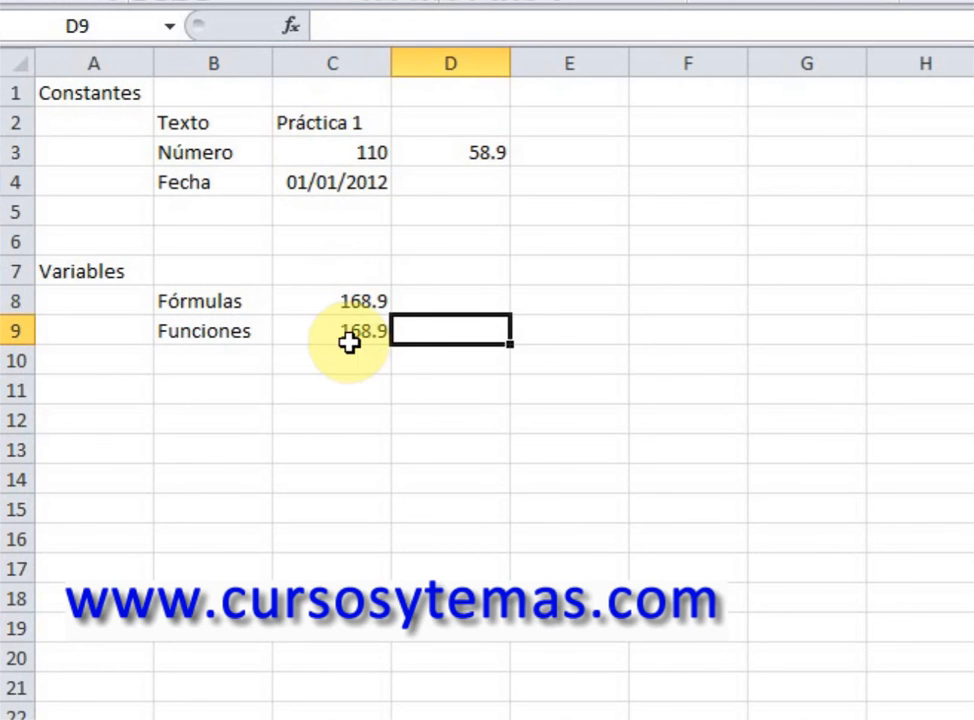
click(350, 331)
click(337, 301)
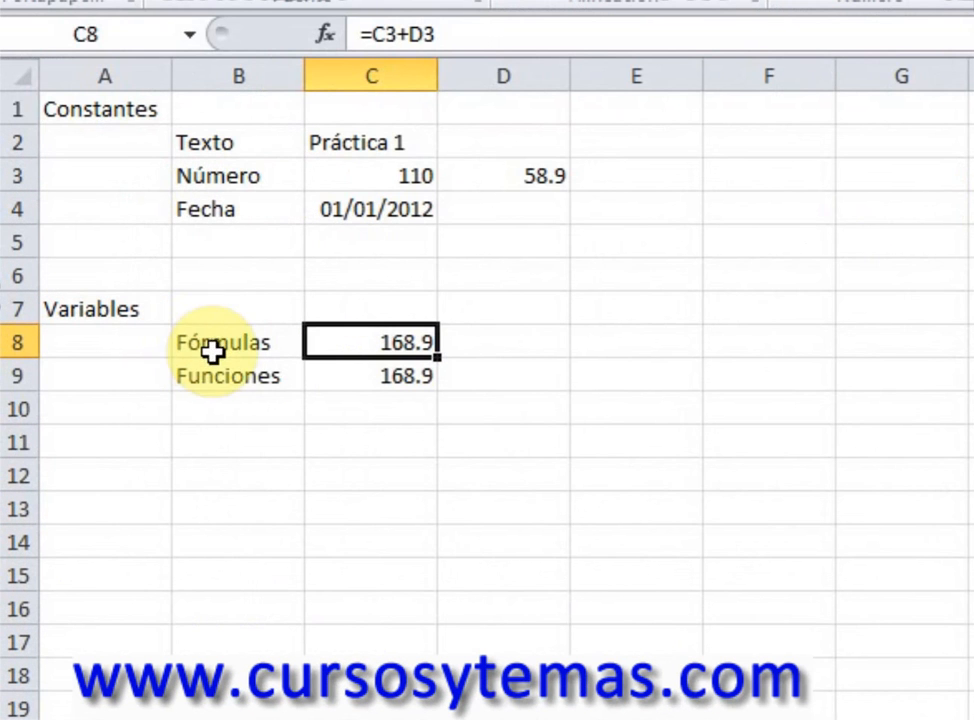
Step: Clear all the constants and variables example data in A1:D9 and return to cell A1
drag(84, 110, 501, 371)
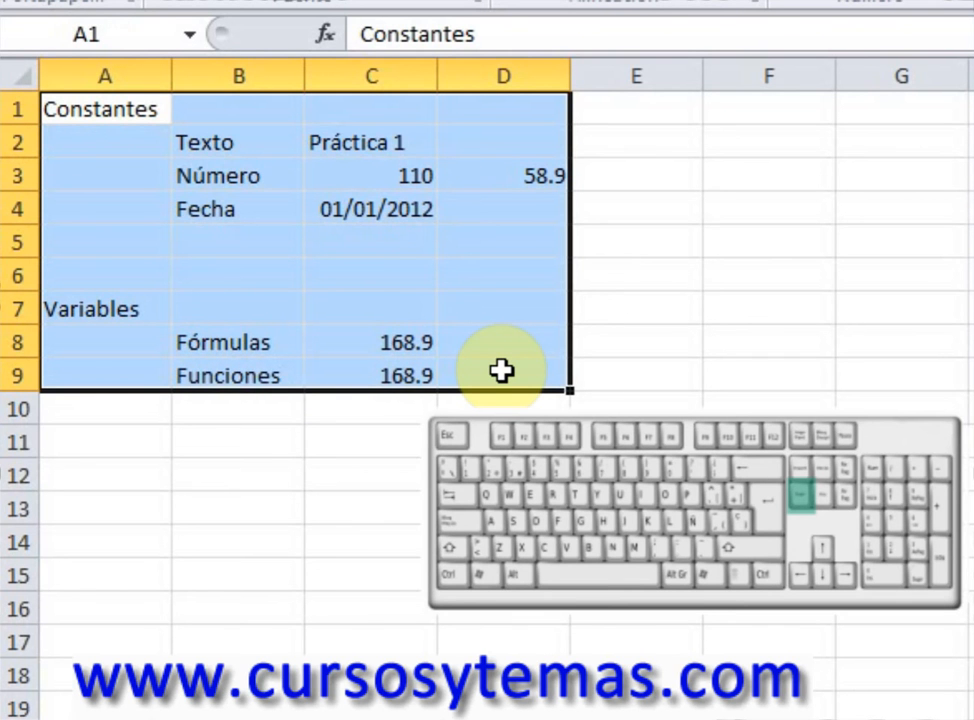
key(Delete)
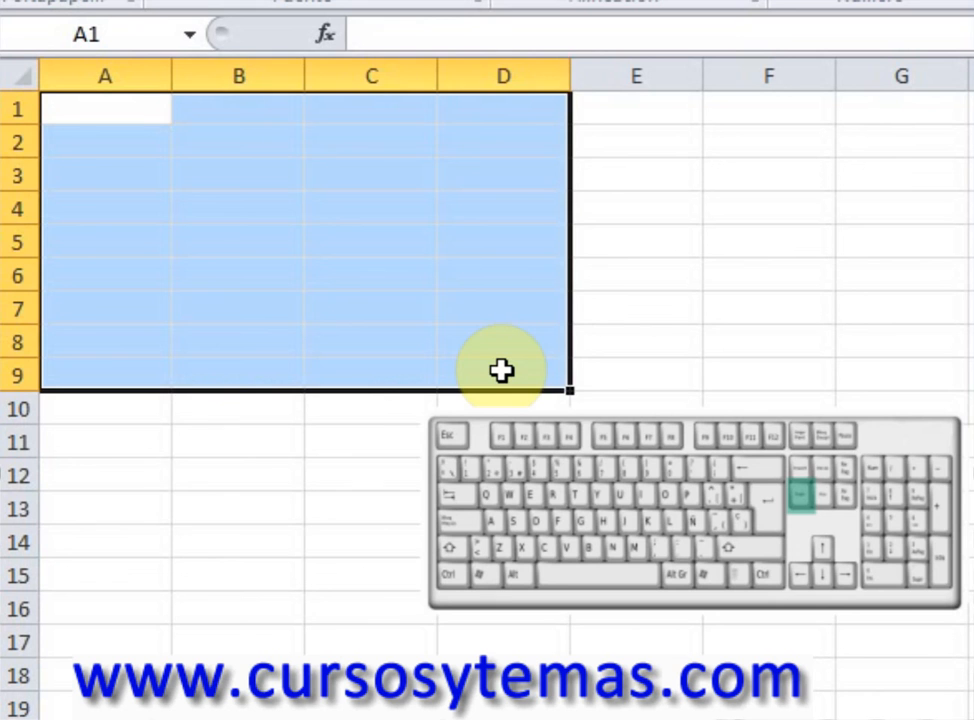
key(ctrl+Home)
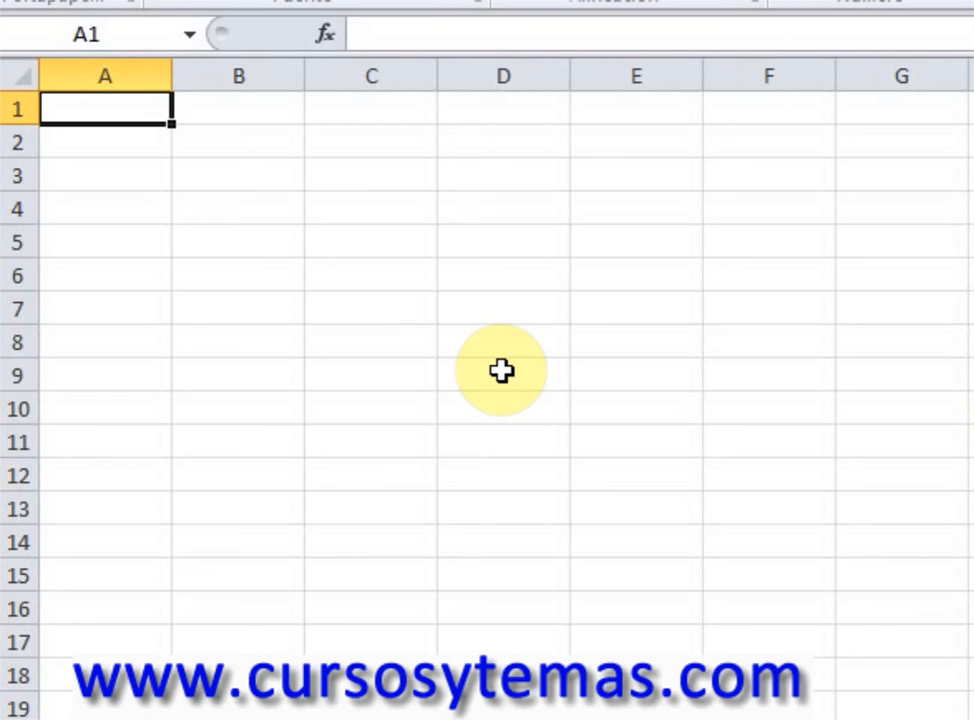
Step: Enter the title "Presupuesto personal" in cell A1
text(Presu)
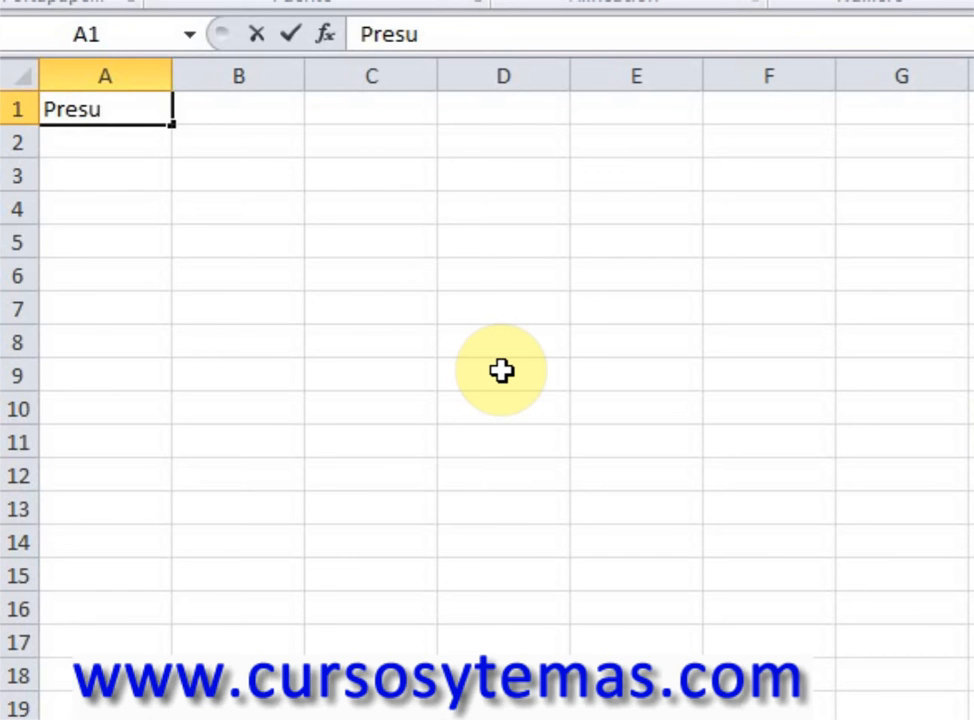
text(puesto person)
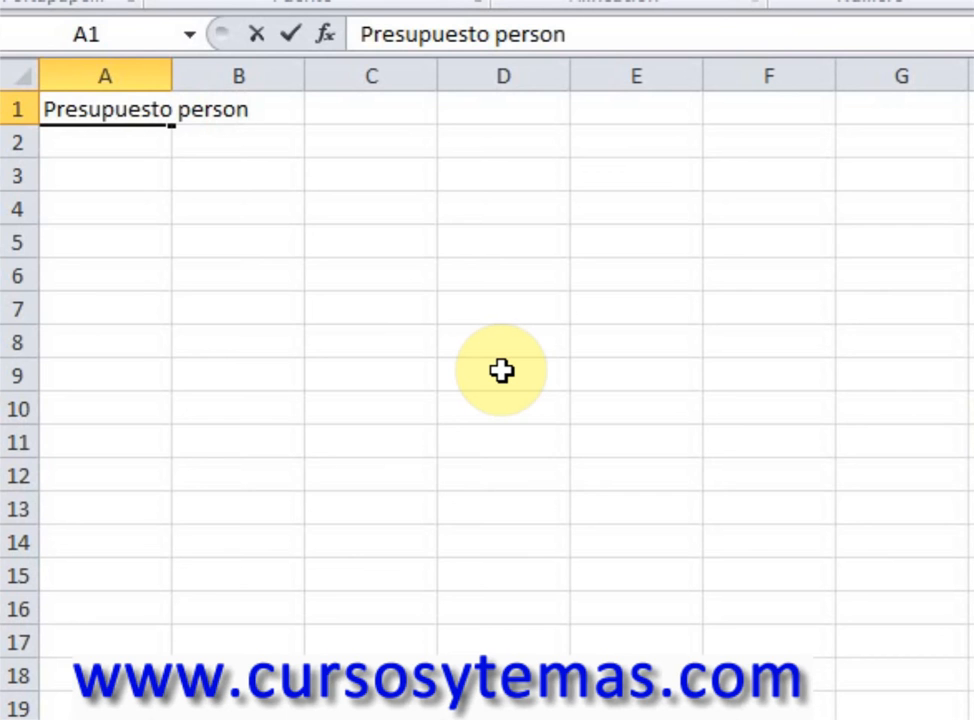
text(al)
key(Return)
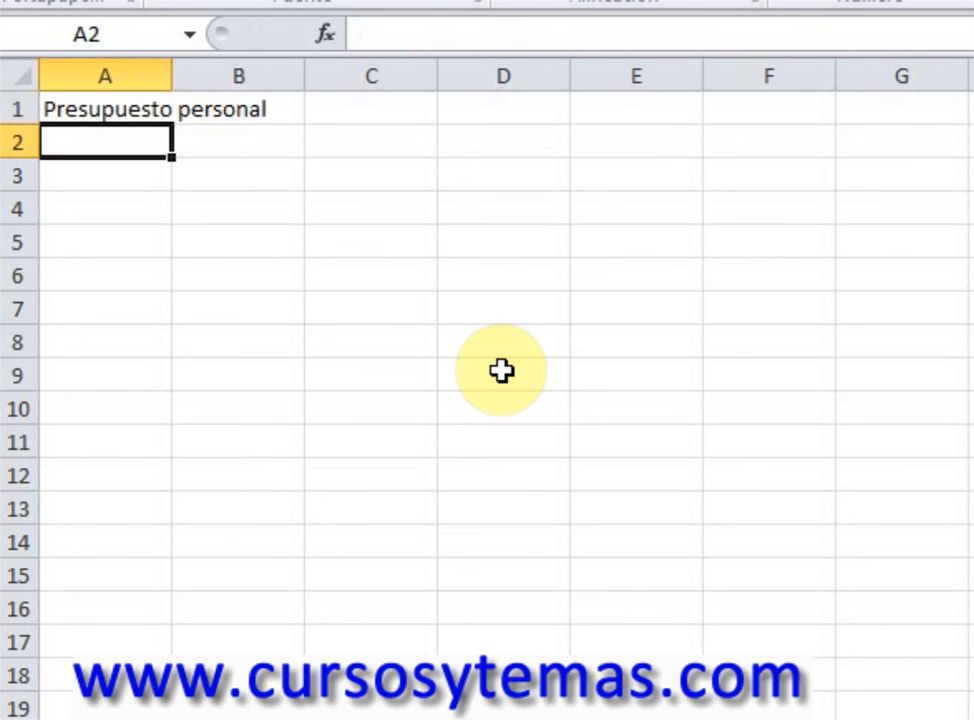
key(Up)
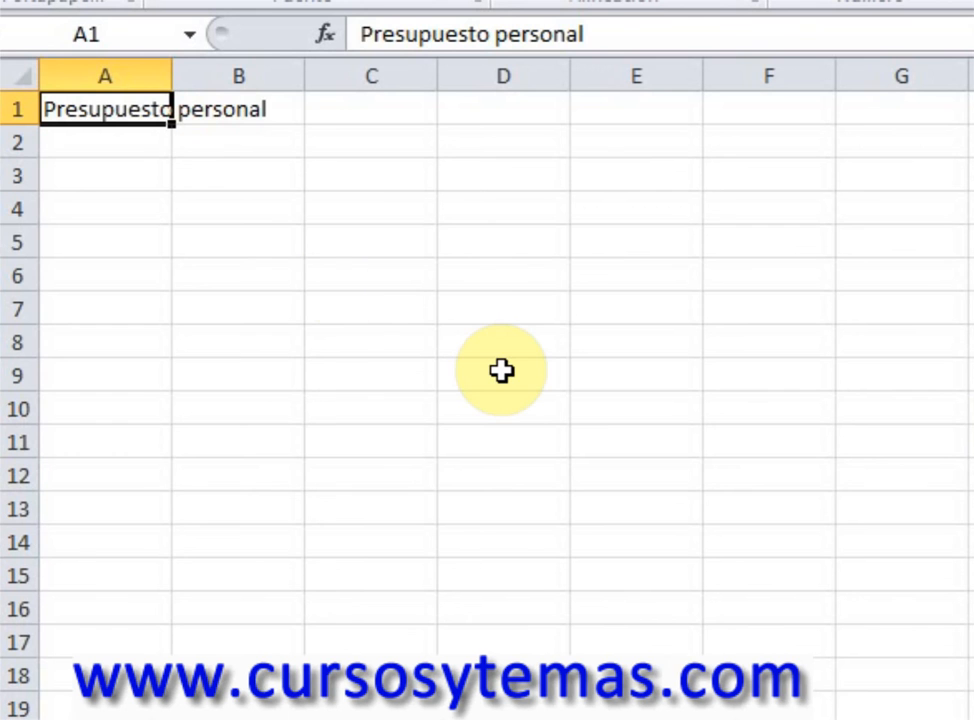
click(267, 110)
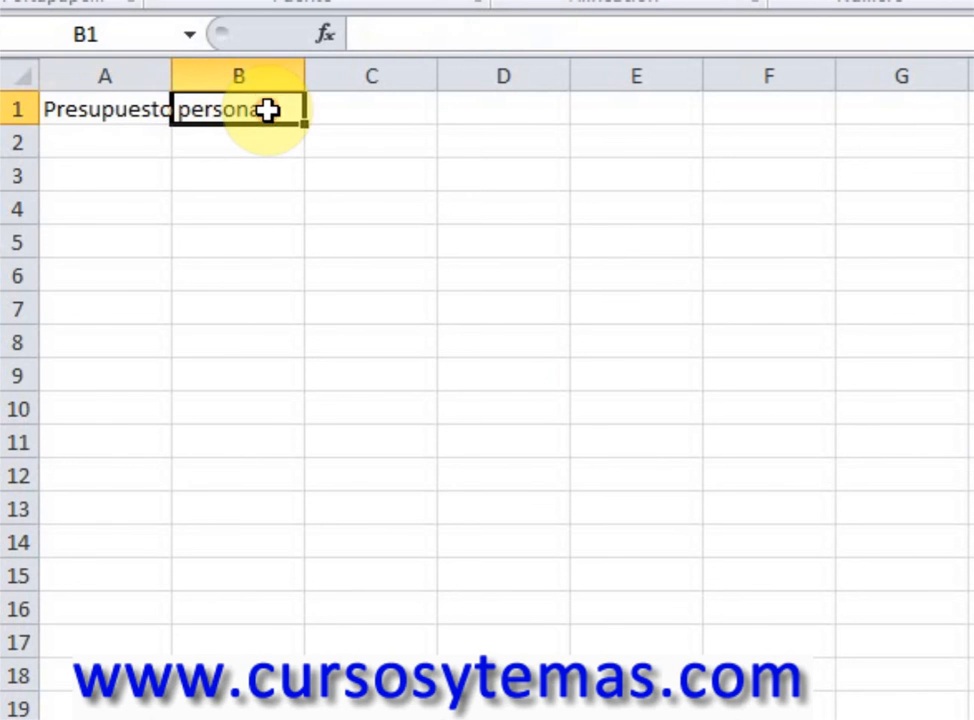
click(139, 111)
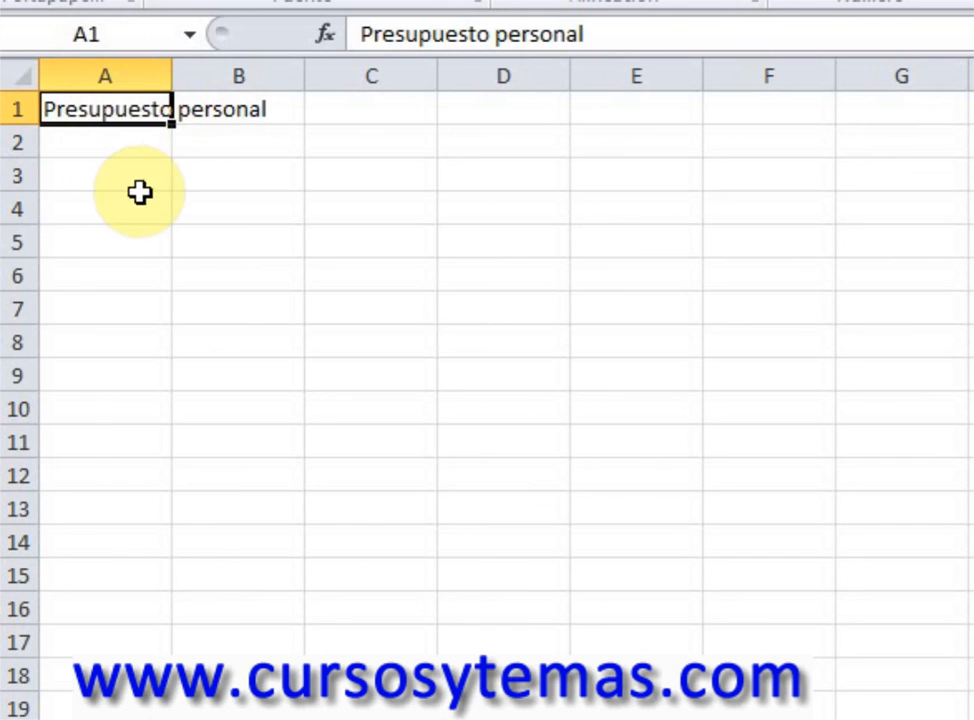
Step: Enter the column headings Concepto, Ingresos and Egresos in cells A3, B3 and C3
click(93, 180)
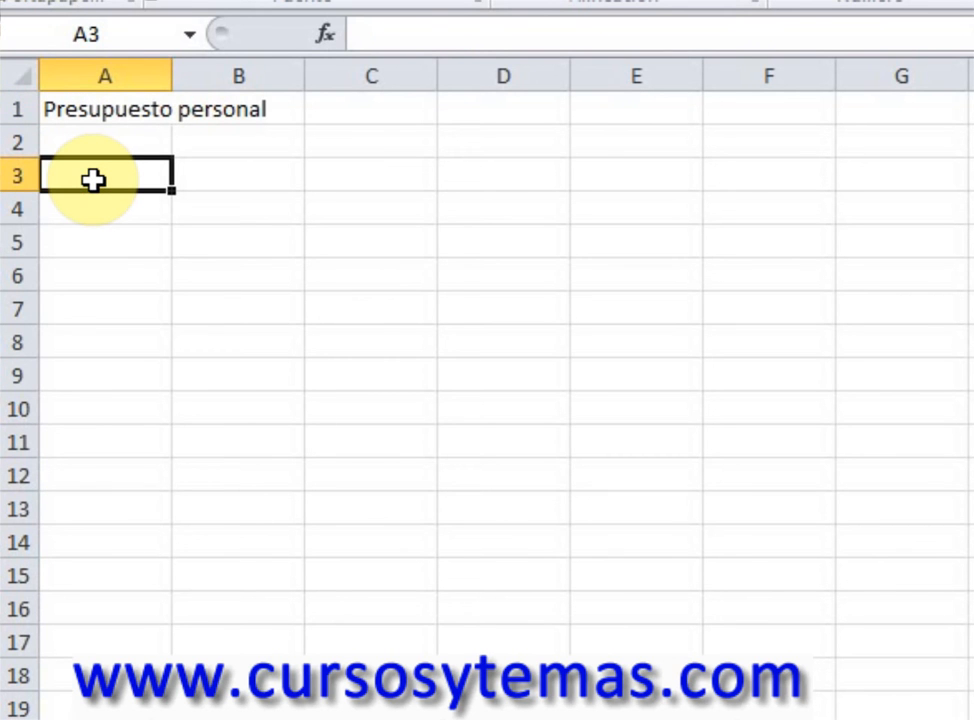
text(Concepto)
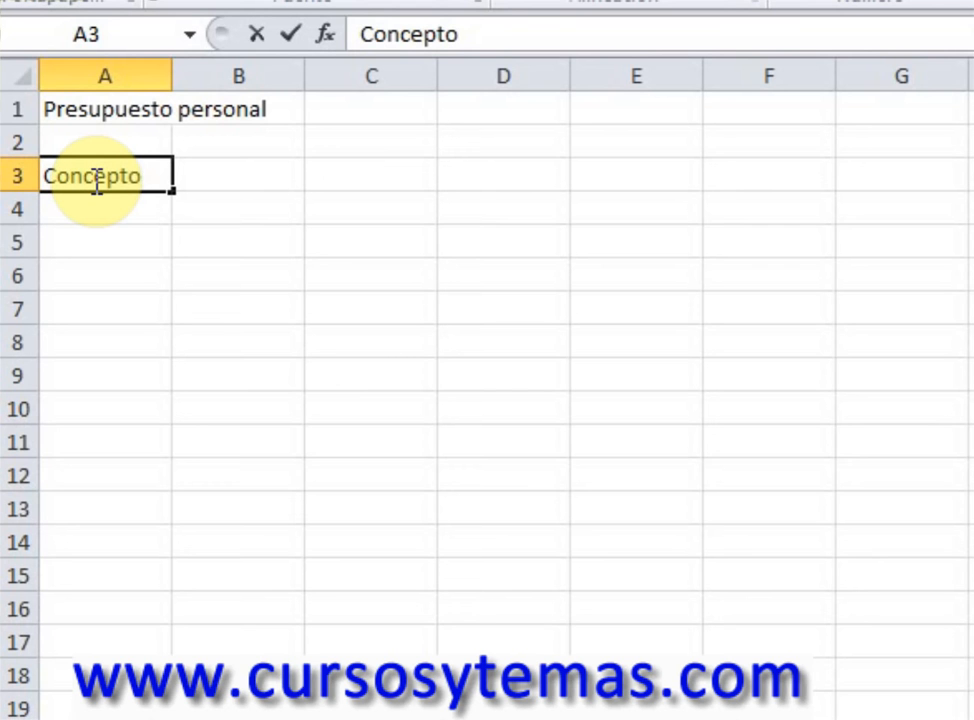
key(Tab)
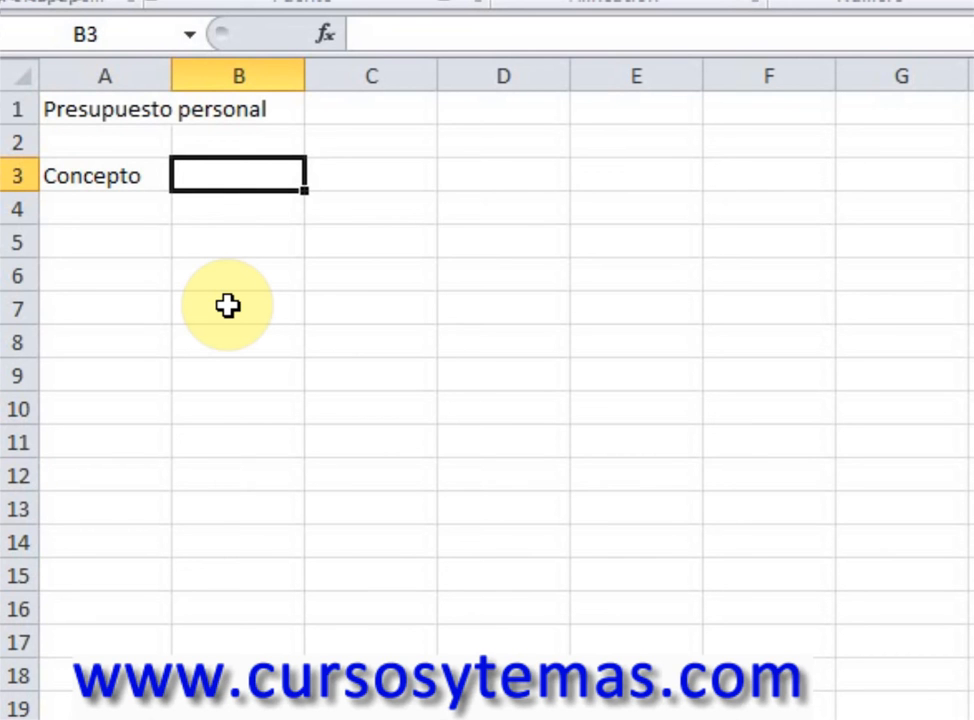
text(Ingres)
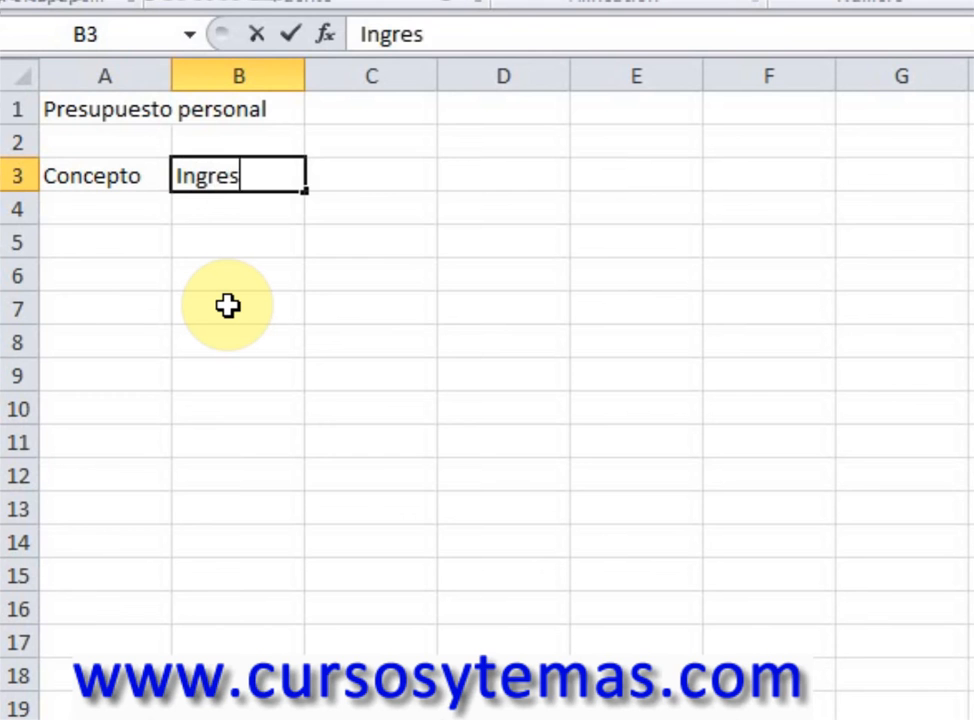
text(os)
key(Tab)
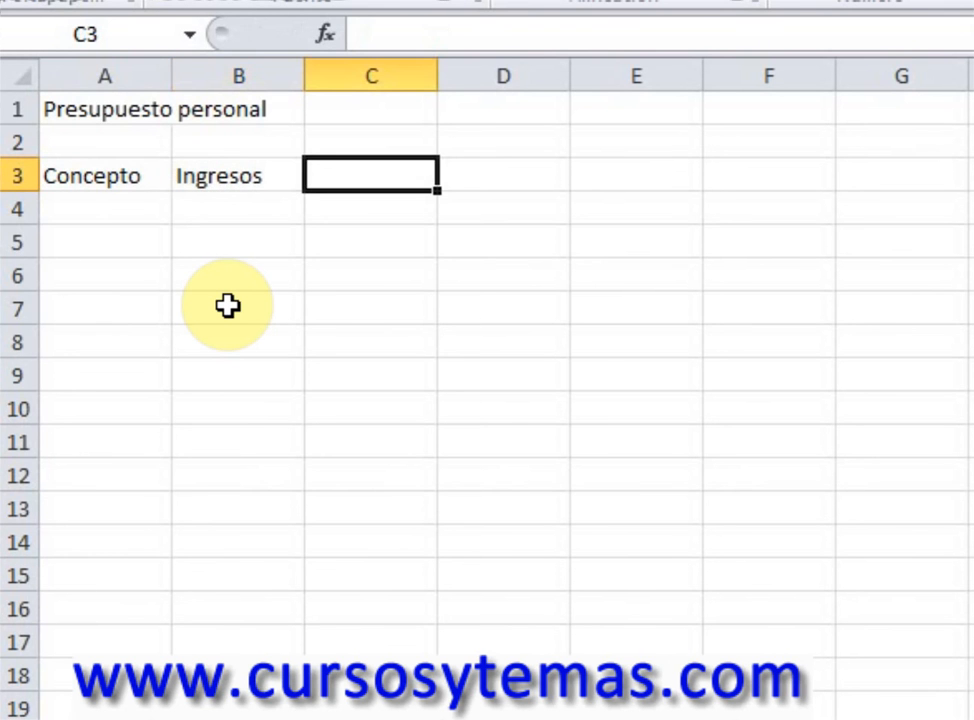
text(Egresos)
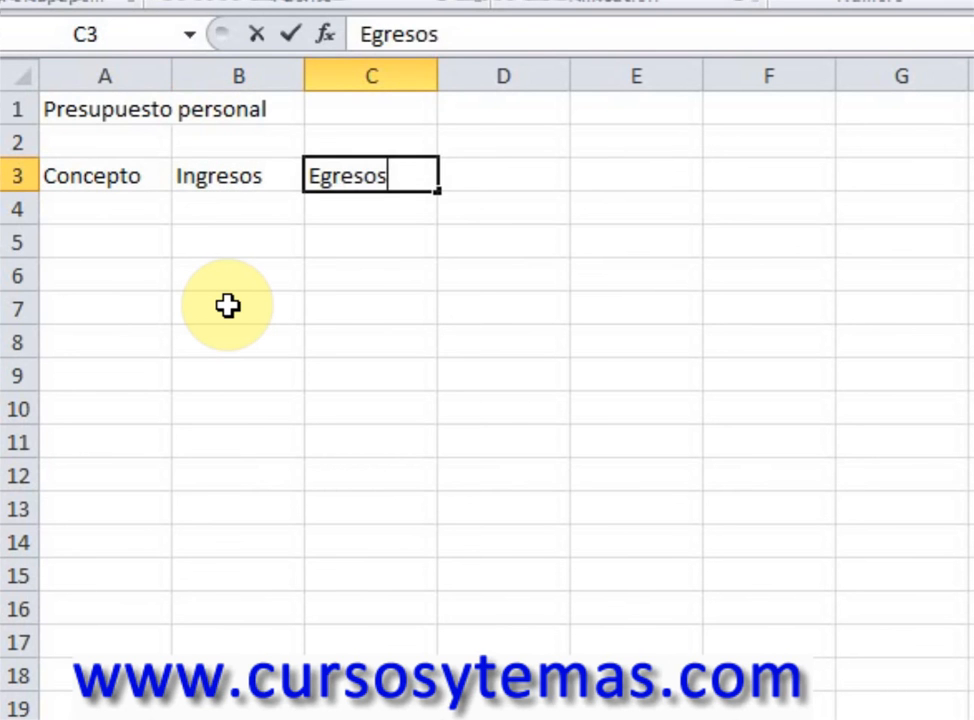
key(Return)
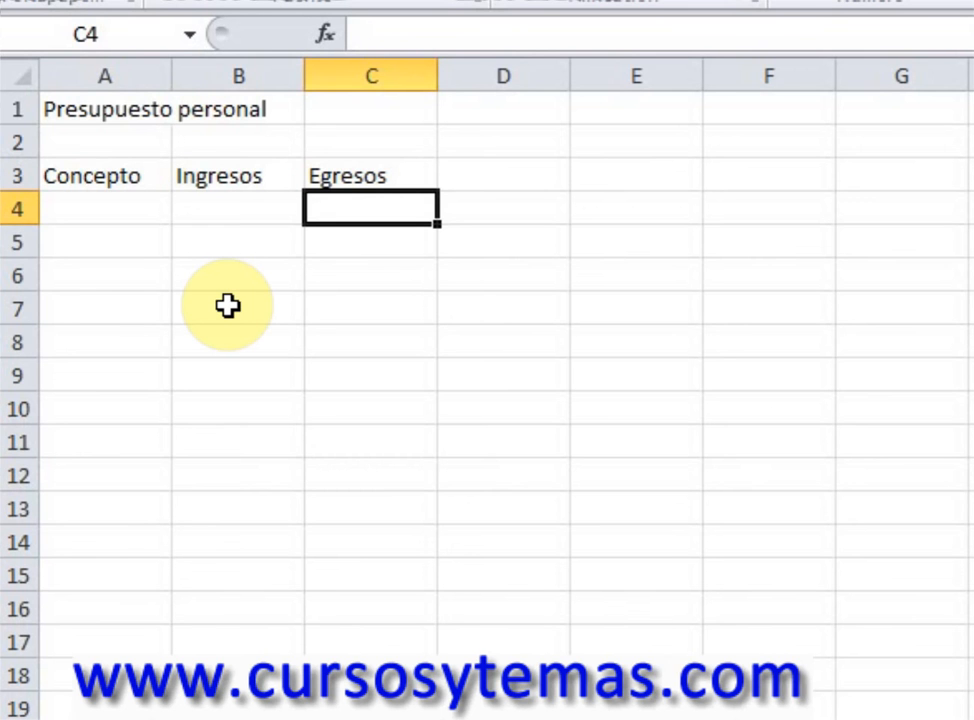
Step: Examine the empty entry areas below the Egresos and Ingresos headings, from row 4 downward
key(shift+Down)
key(shift+Down)
key(shift+Down)
key(shift+Down)
key(shift+Down)
key(shift+Down)
key(shift+Down)
key(shift+Down)
key(shift+Down)
key(shift+Down)
key(shift+Down)
key(shift+Down)
key(shift+Down)
key(shift+Down)
key(shift+Down)
key(shift+Down)
key(shift+Down)
key(shift+Down)
key(shift+Down)
key(shift+Down)
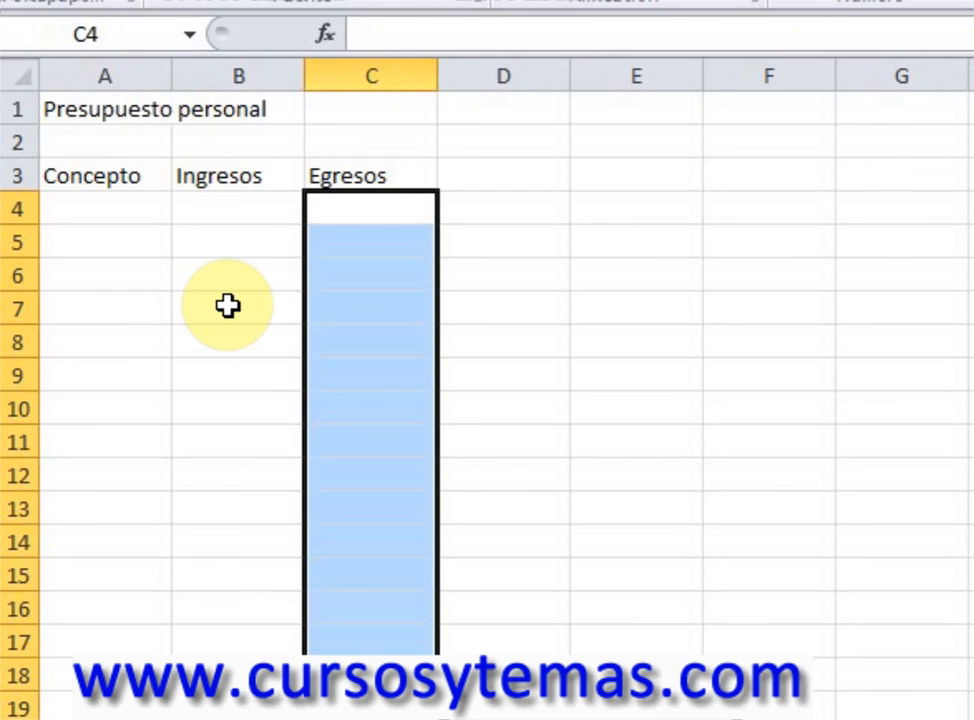
key(Up)
key(Left)
key(Down)
key(shift+Down)
key(shift+Down)
key(shift+Down)
key(shift+Down)
key(shift+Down)
key(shift+Down)
key(shift+Down)
key(shift+Down)
key(shift+Down)
key(shift+Down)
key(shift+Down)
key(shift+Down)
key(shift+Down)
key(shift+Down)
key(shift+Down)
key(shift+Down)
key(shift+Down)
key(shift+Down)
key(shift+Down)
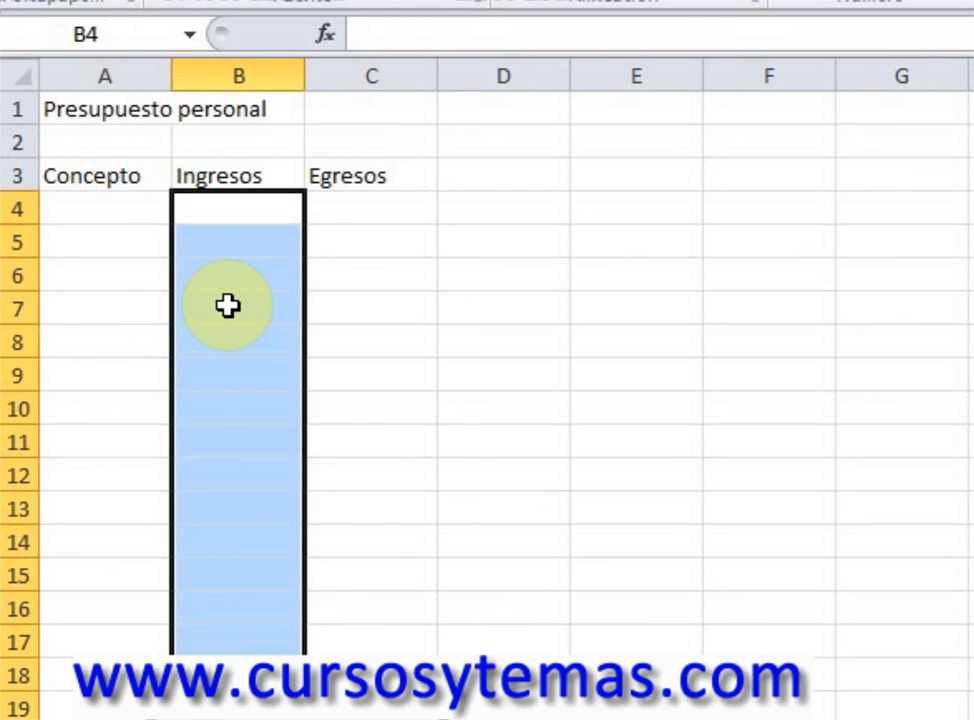
key(Up)
key(Down)
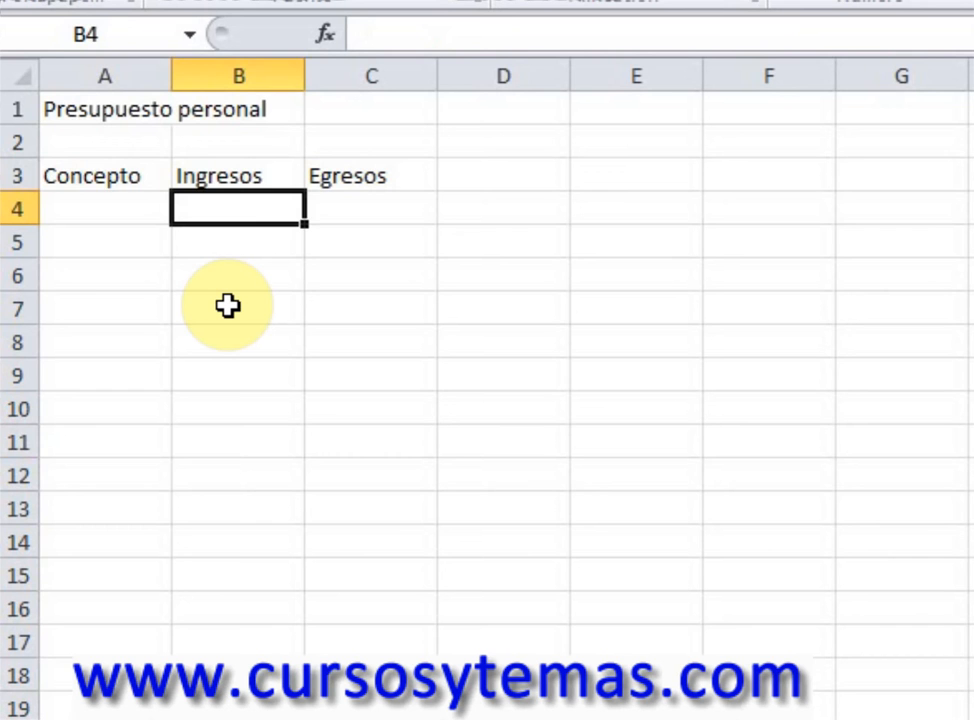
Step: Enter the income concepts Sueldo in cell A4 and Extras in cell A5
key(Left)
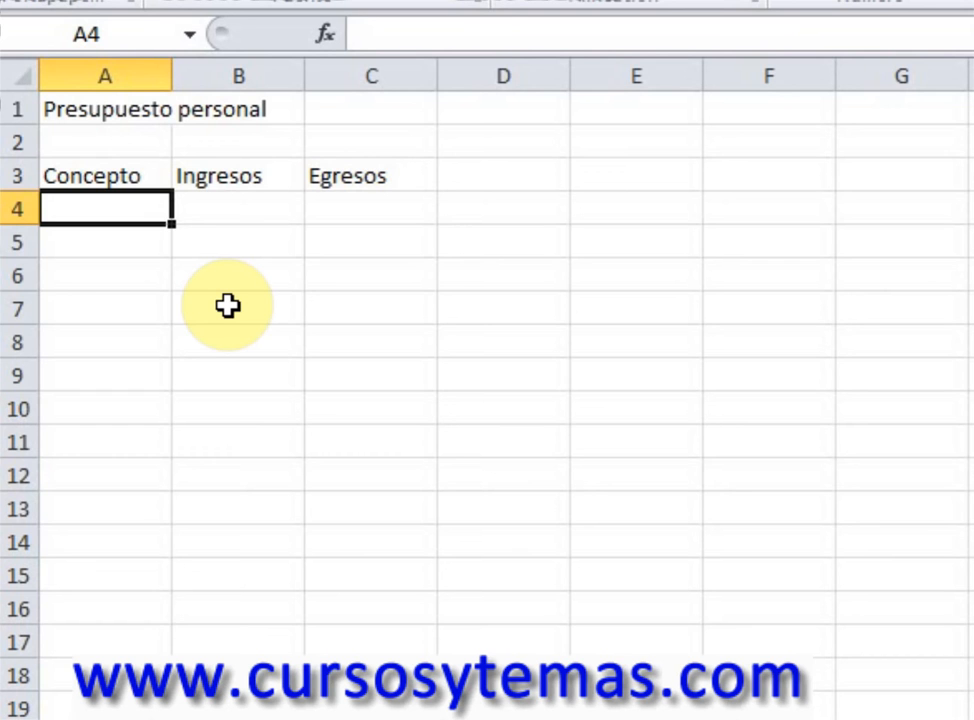
text(Sueldo)
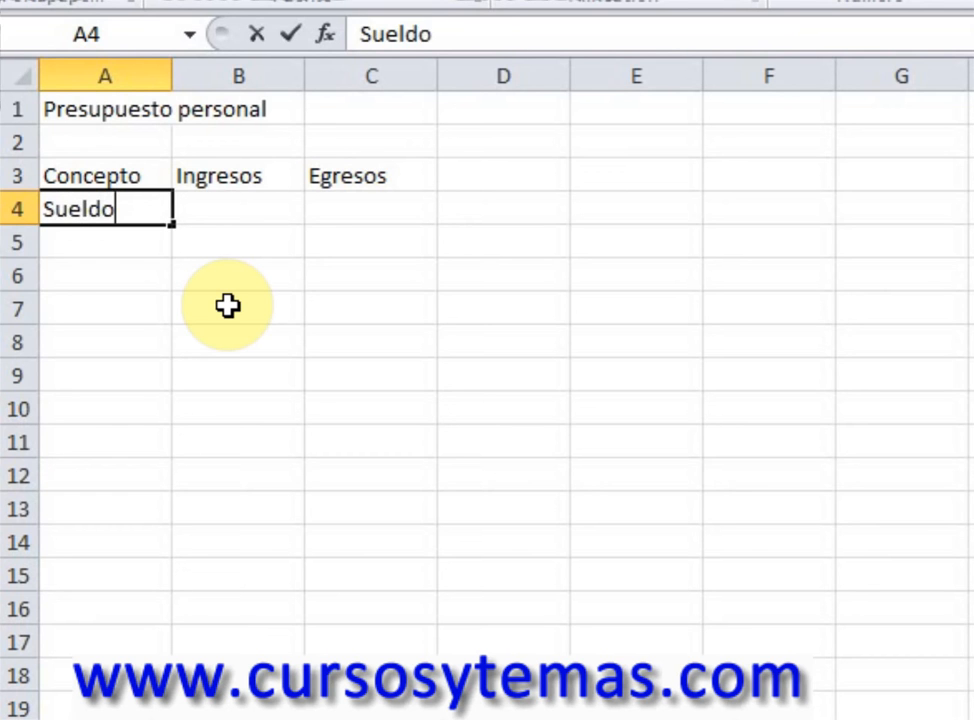
key(Return)
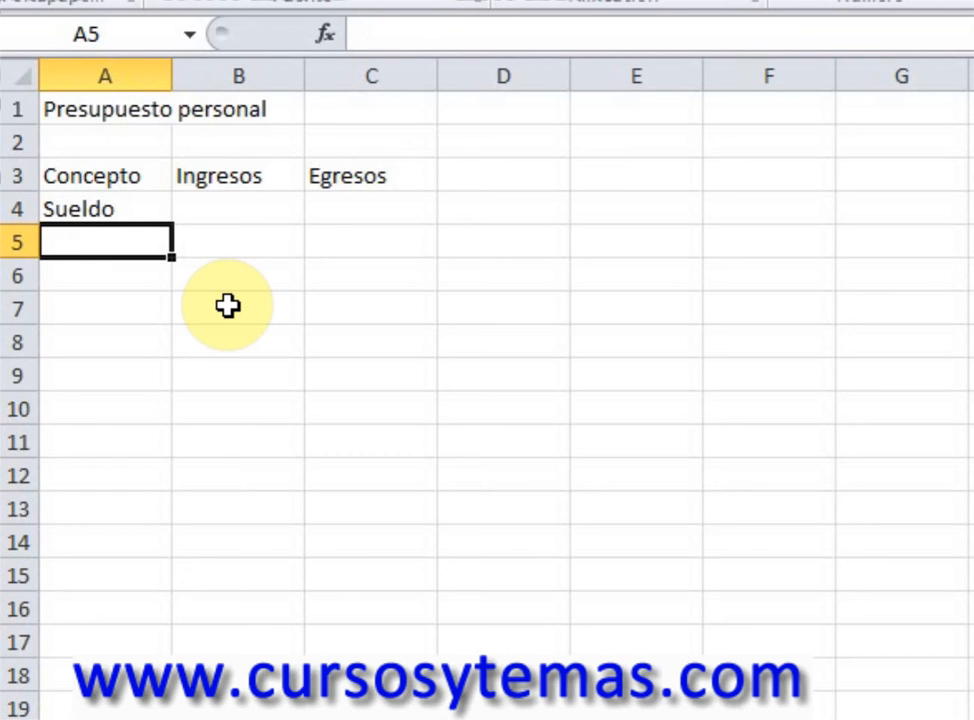
text(Extras)
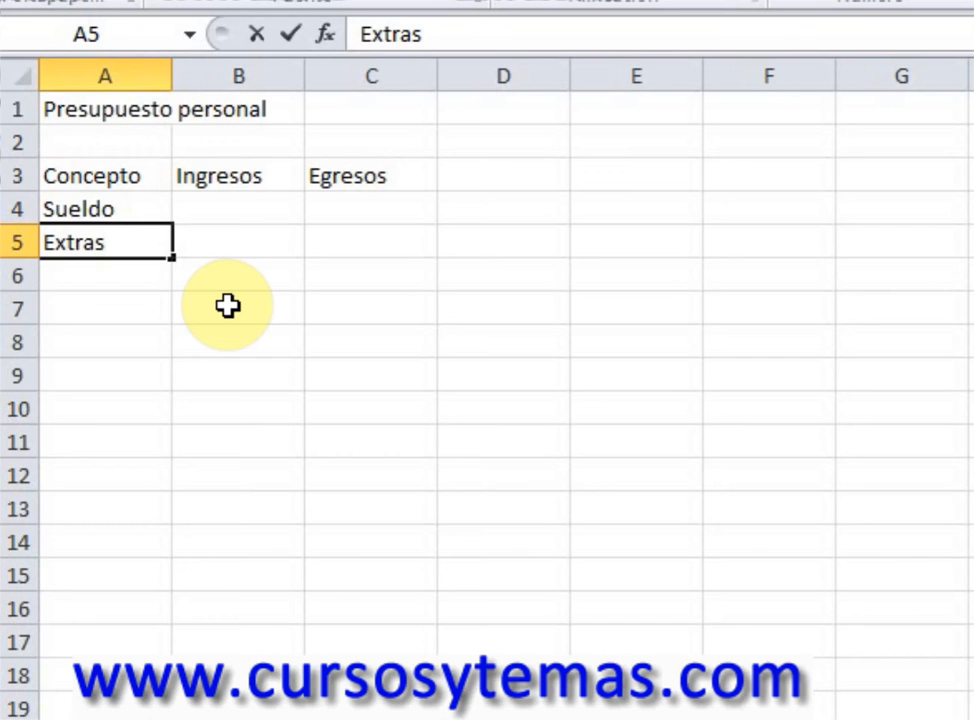
key(Return)
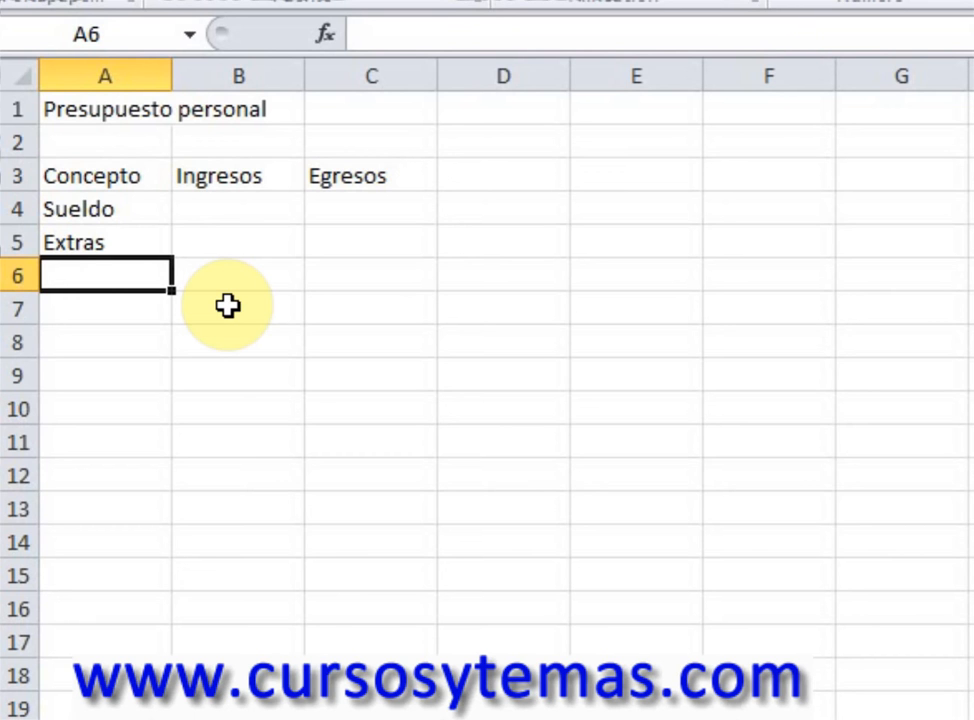
Step: List the expense concepts Alimentos, Ropa, Transporte and Teléfono in cells A6 to A9
text(Alimentos)
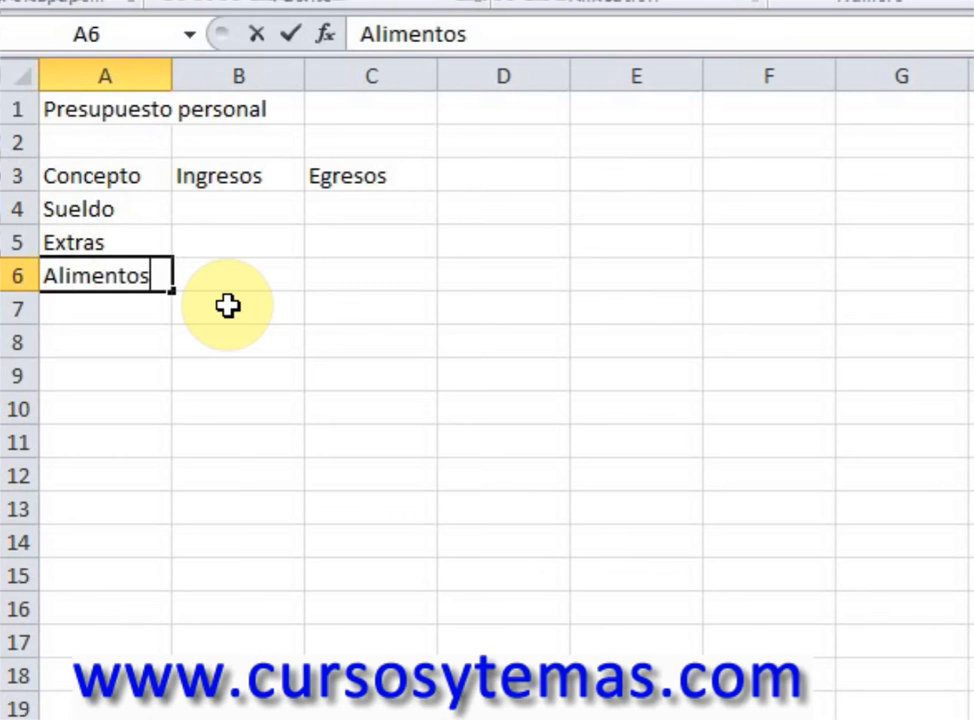
key(Return)
text(Ropa)
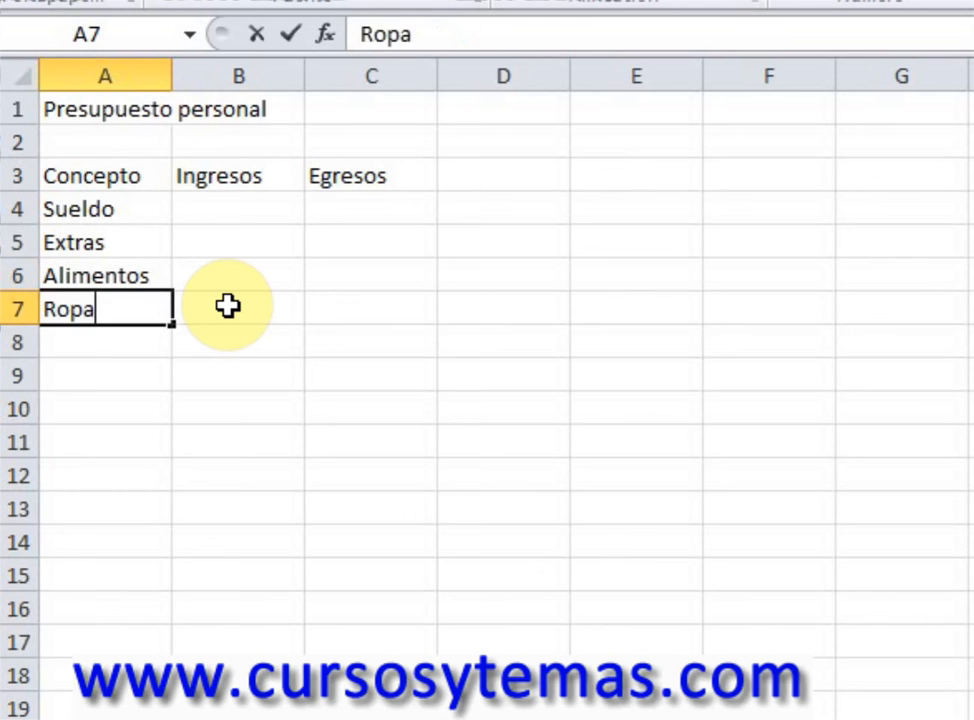
key(Return)
text(Trand)
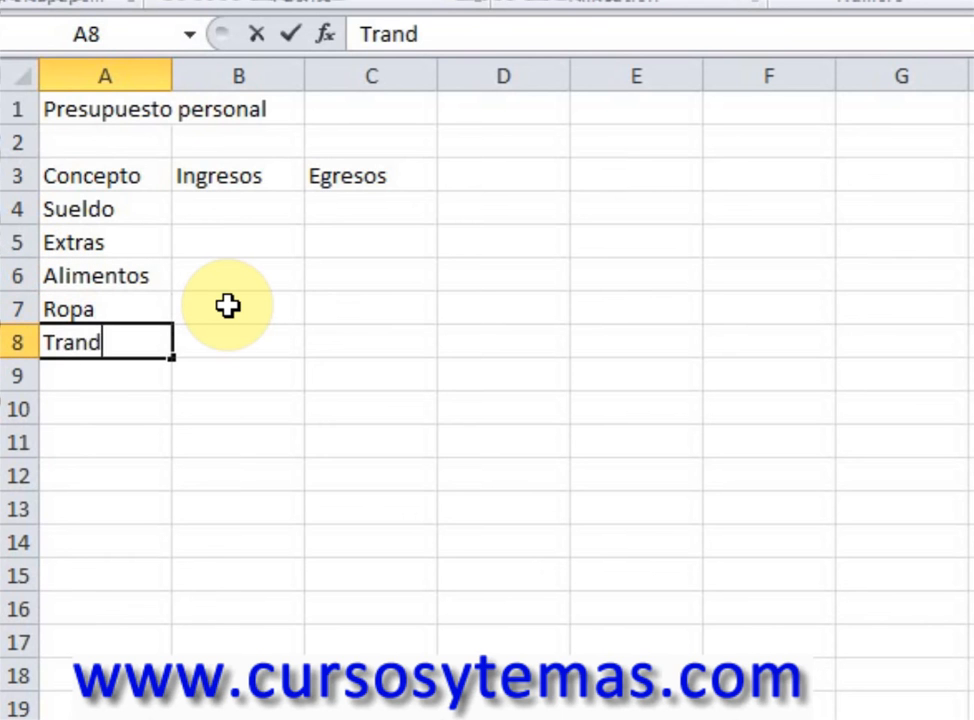
key(BackSpace)
text(sporte)
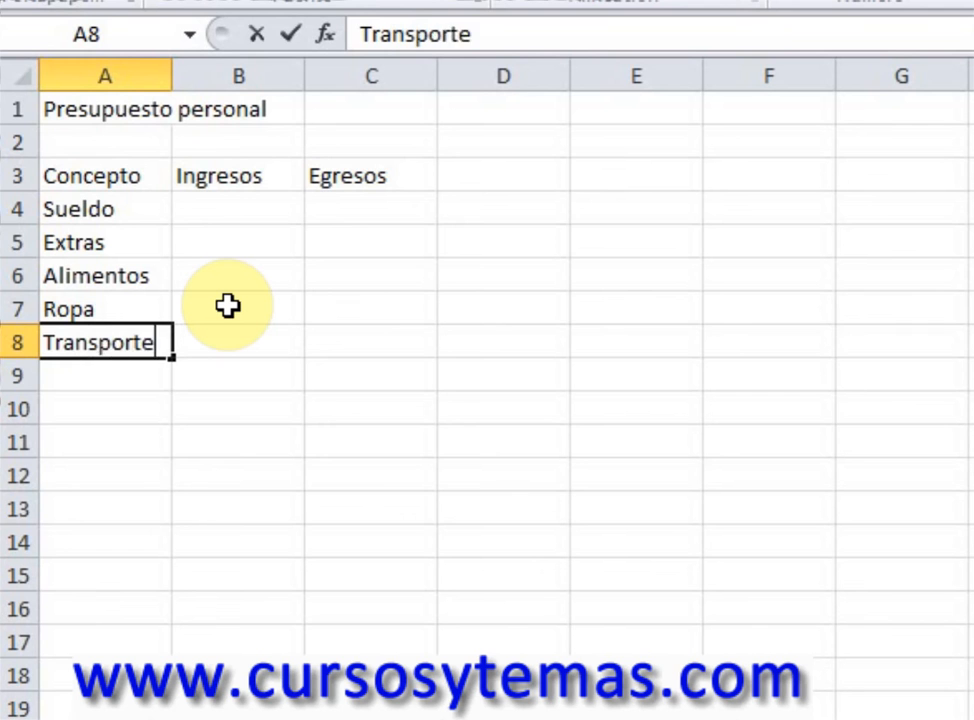
key(Return)
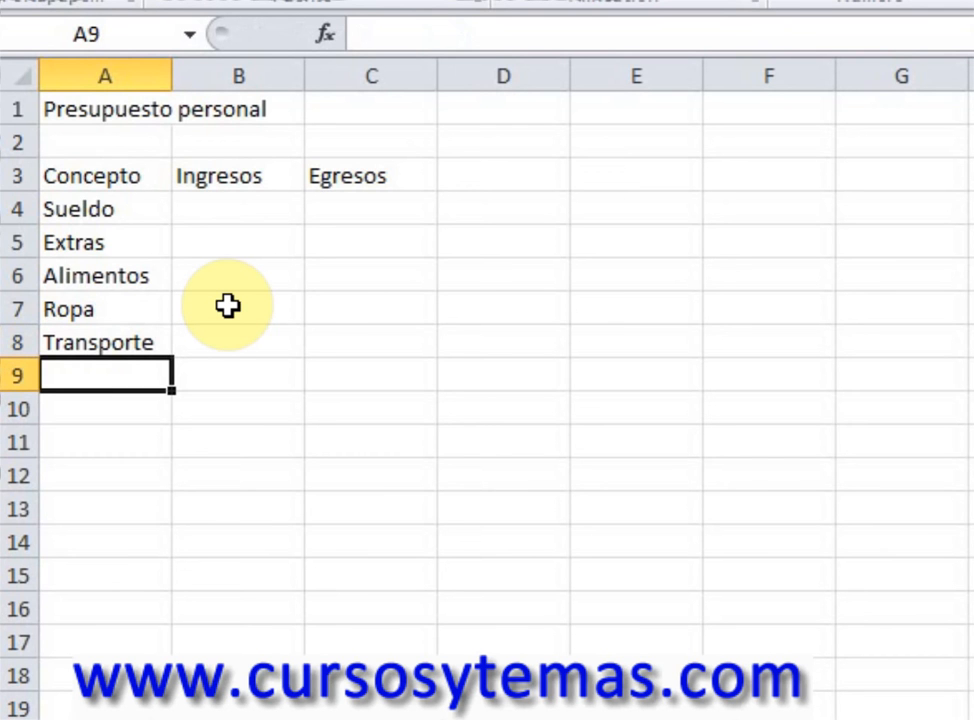
text(Tel)
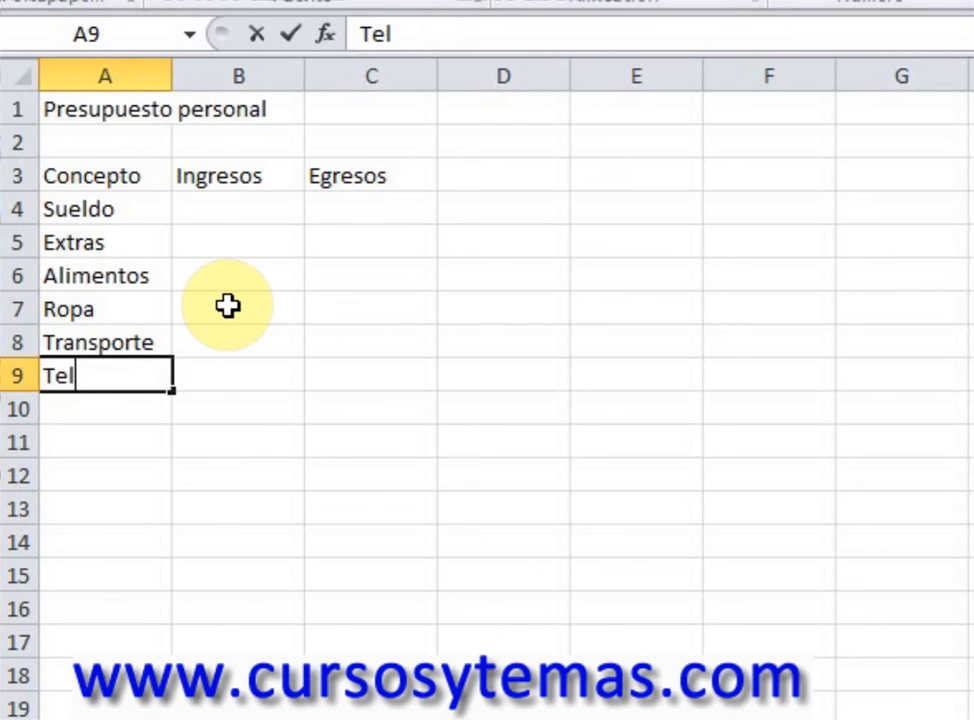
text(éfono)
key(Return)
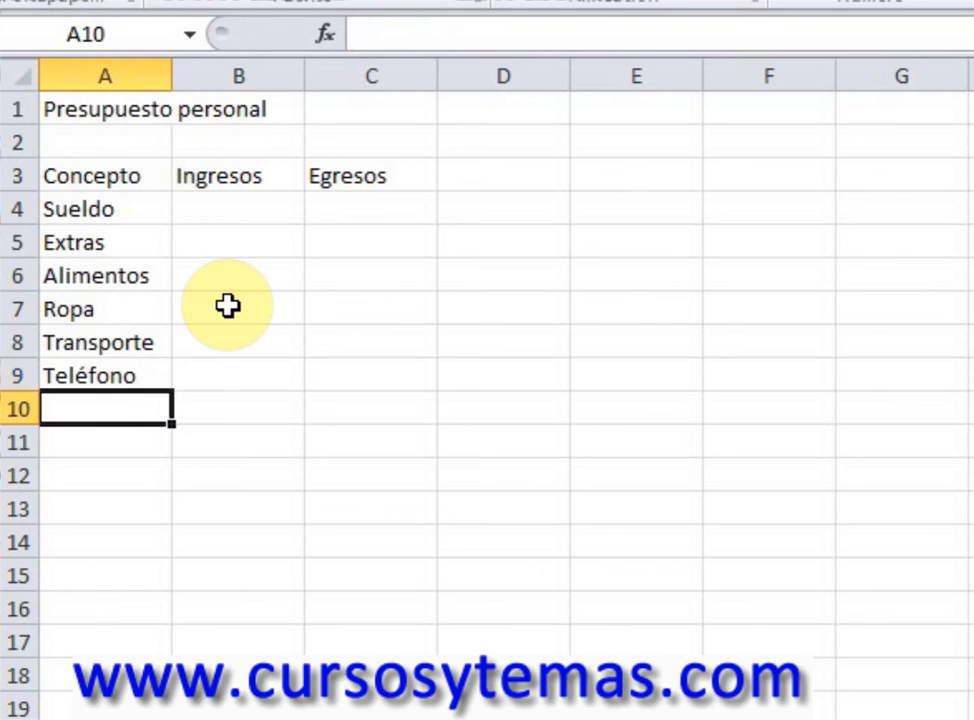
Step: Enter the expense concept "Electricida" in cell A10, starting with a capital letter
text(electricvdad)
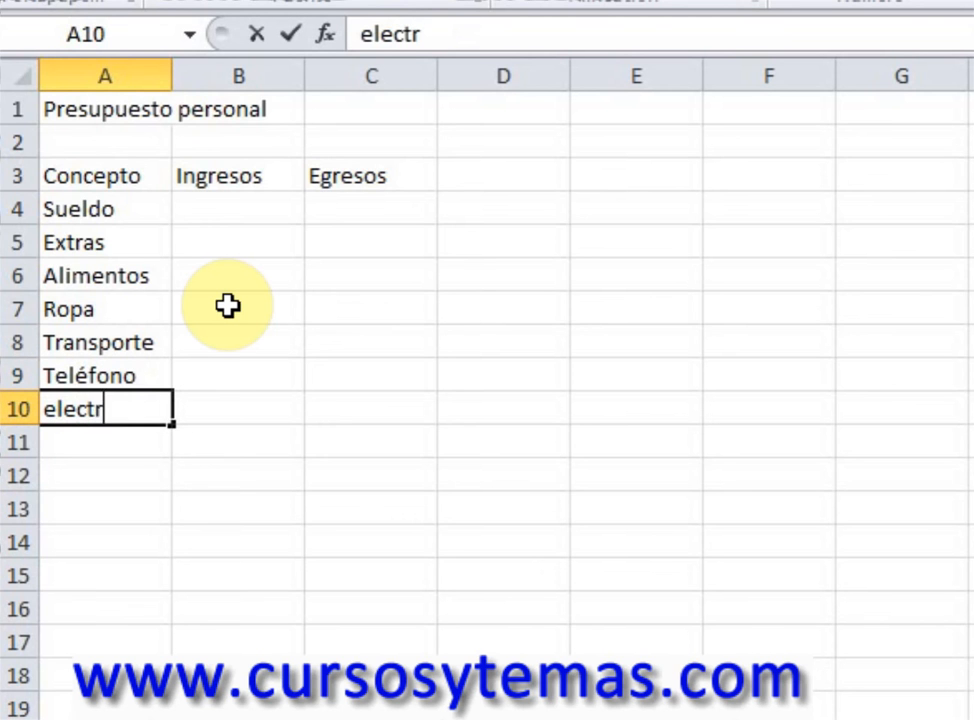
key(BackSpace)
key(BackSpace)
key(BackSpace)
key(BackSpace)
key(BackSpace)
key(BackSpace)
key(BackSpace)
key(BackSpace)
key(BackSpace)
key(BackSpace)
key(BackSpace)
key(BackSpace)
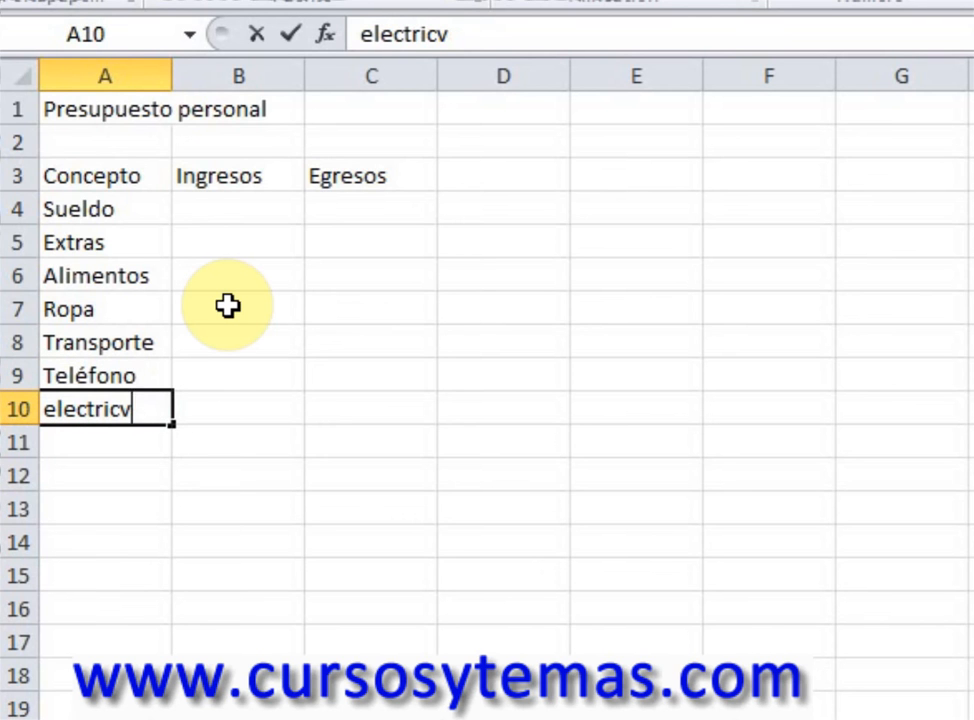
text(Elec)
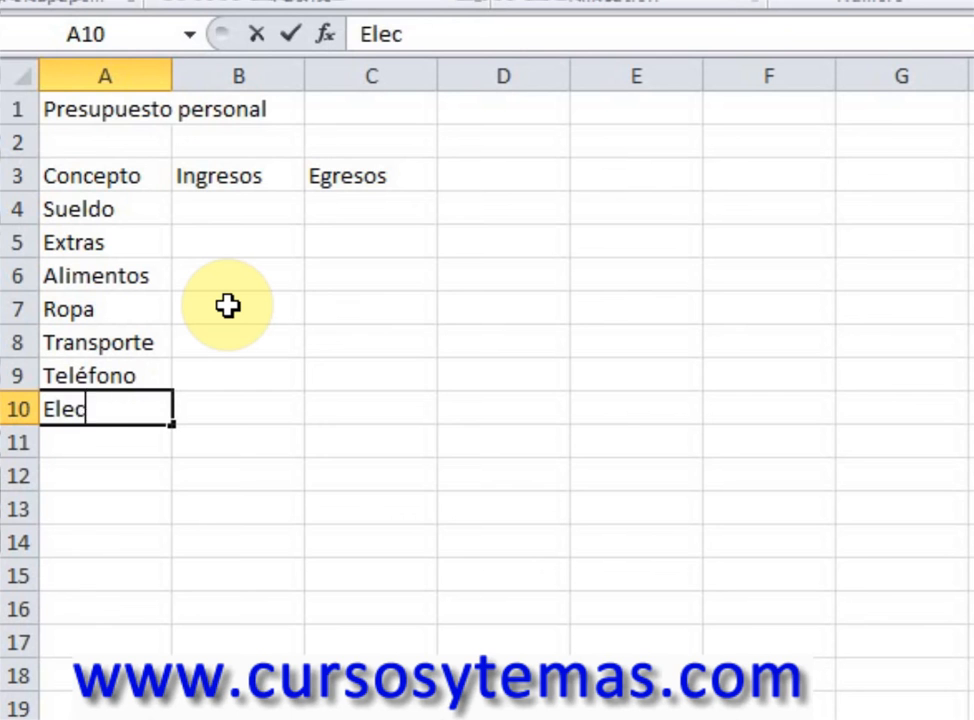
text(tricida)
key(Return)
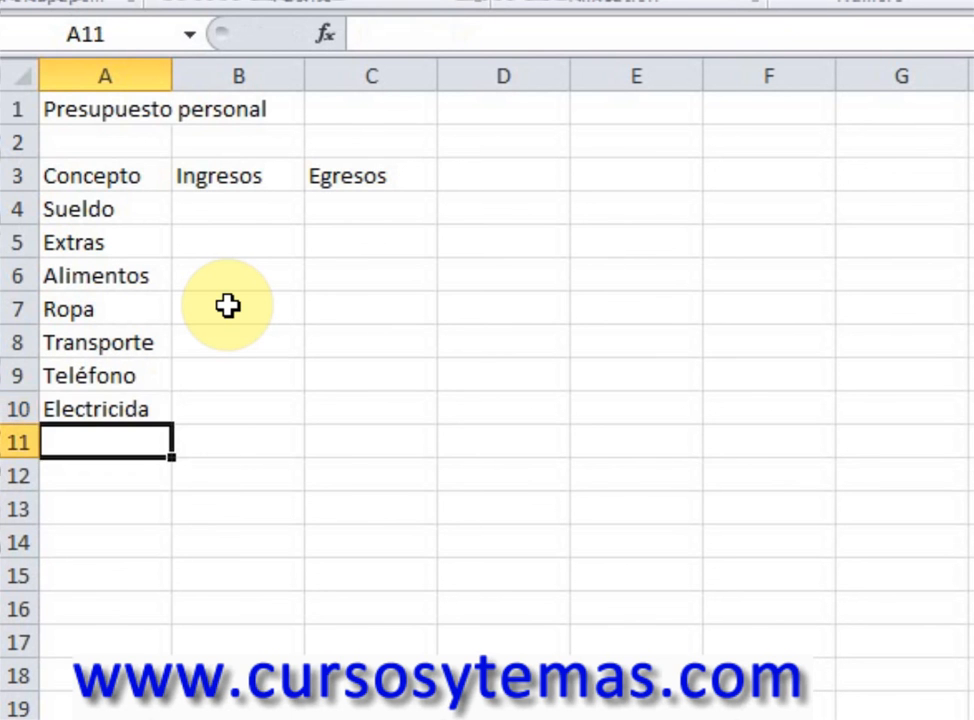
Step: Correct the concept in cell A10 so that it reads "Electricidad"
key(Up)
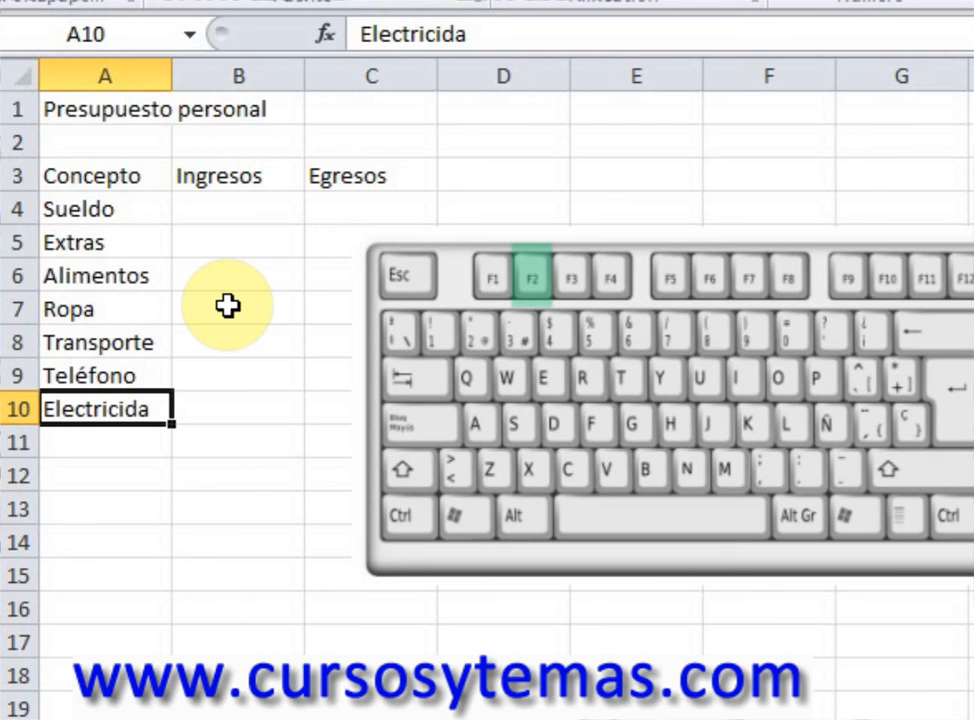
key(F2)
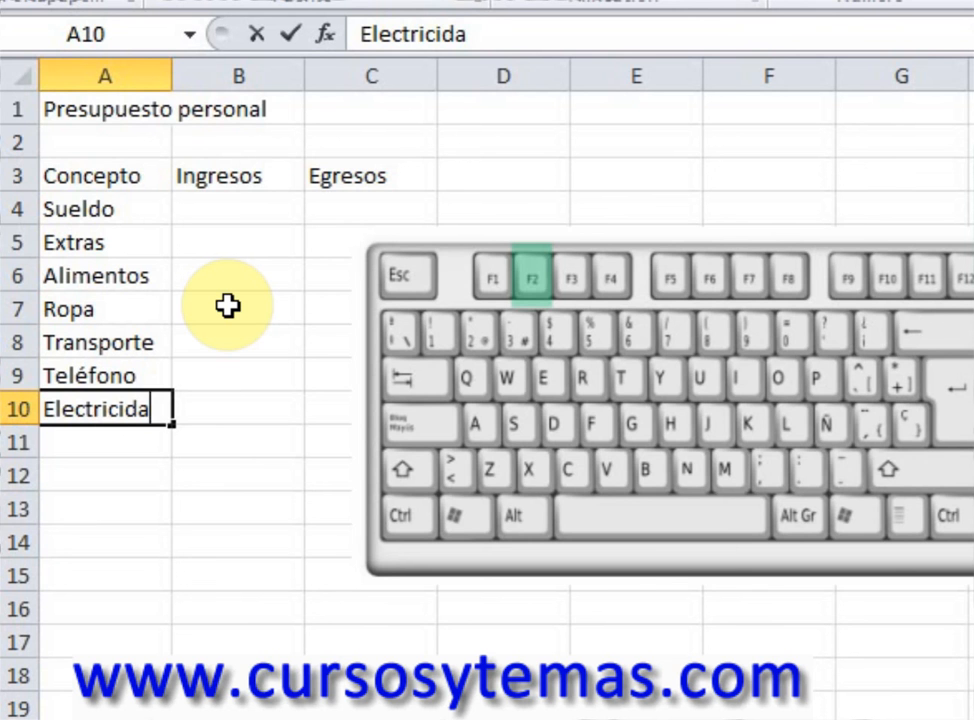
text(d)
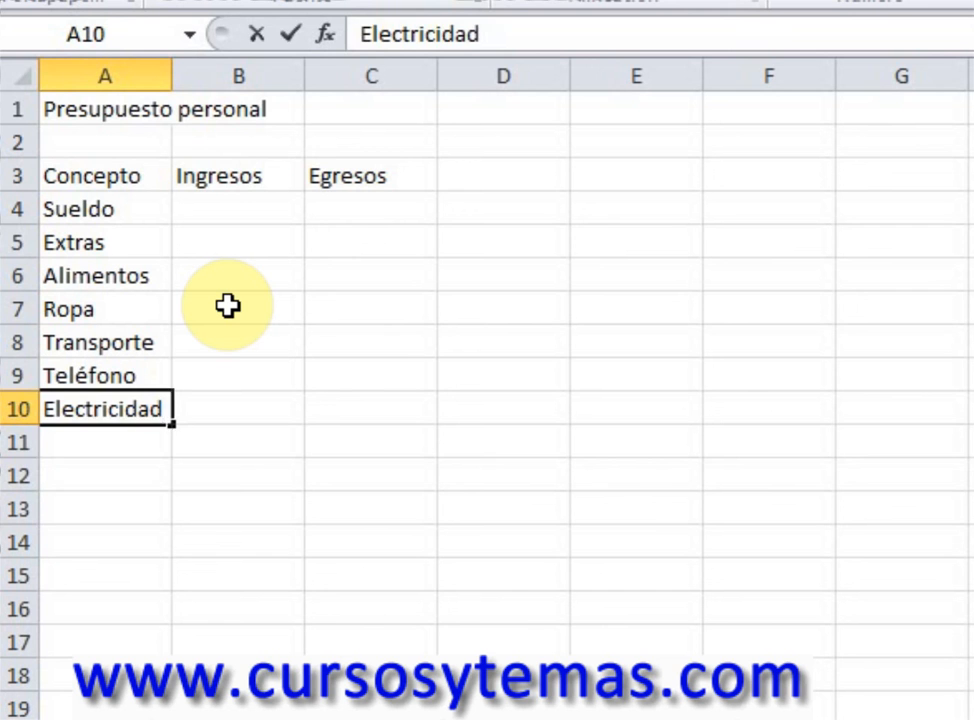
key(Return)
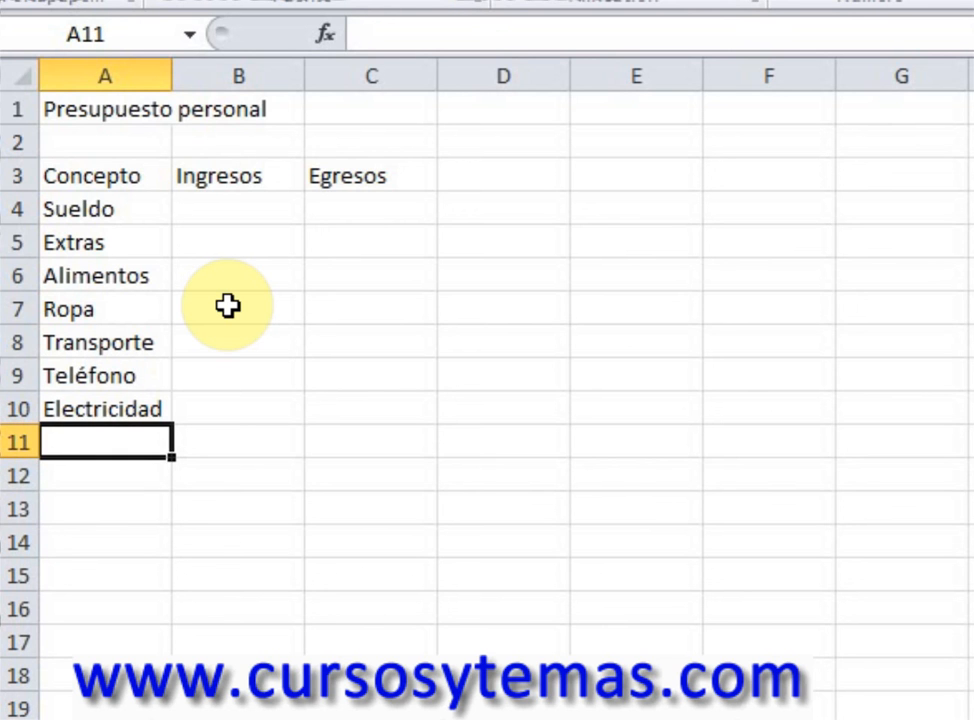
Step: Enter the expense concepts Gas, Diversión and Otros in cells A11 to A13
text(Gas)
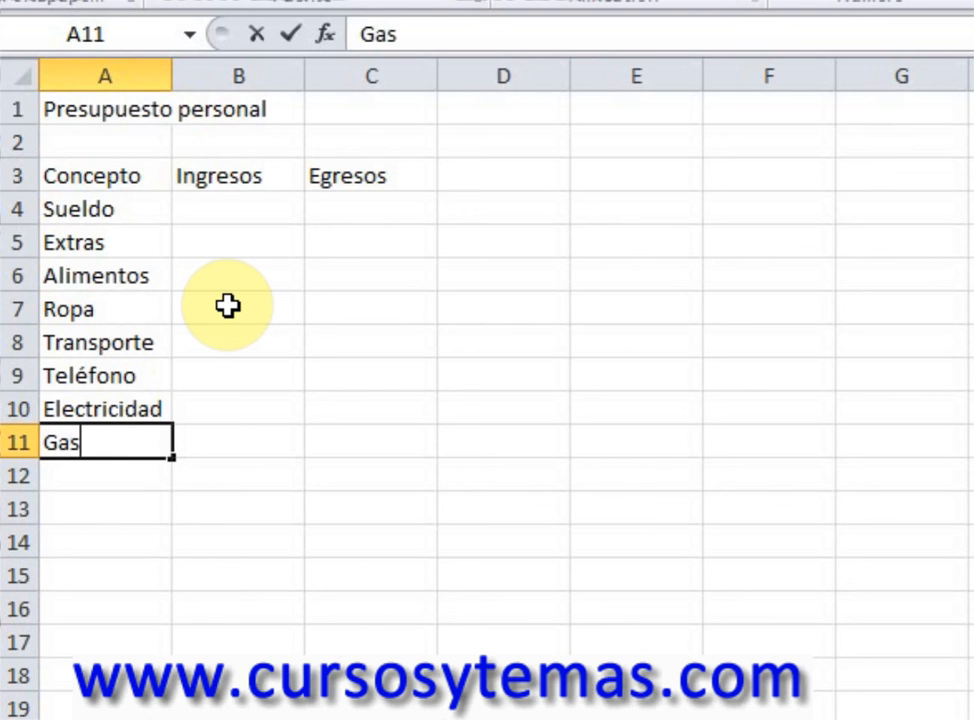
key(Return)
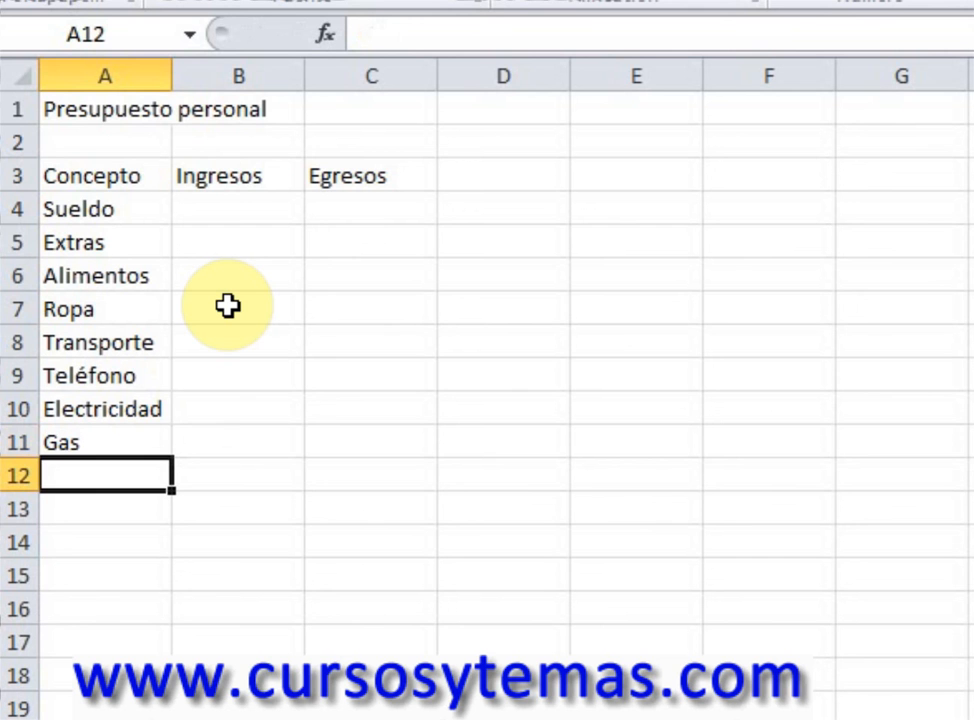
text(Diversi)
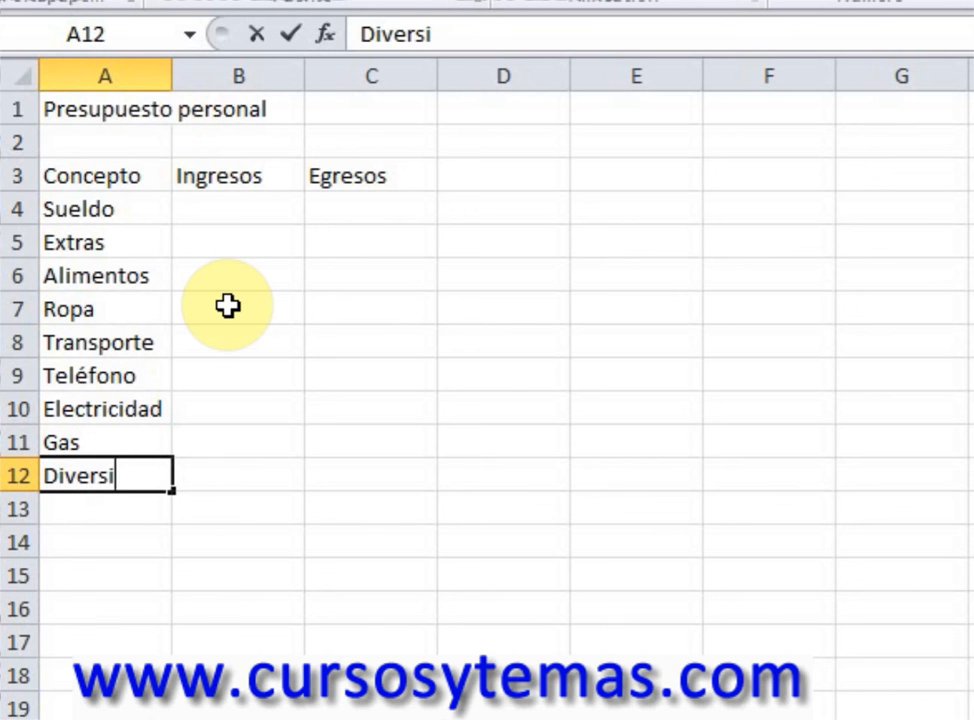
text(ón)
key(Return)
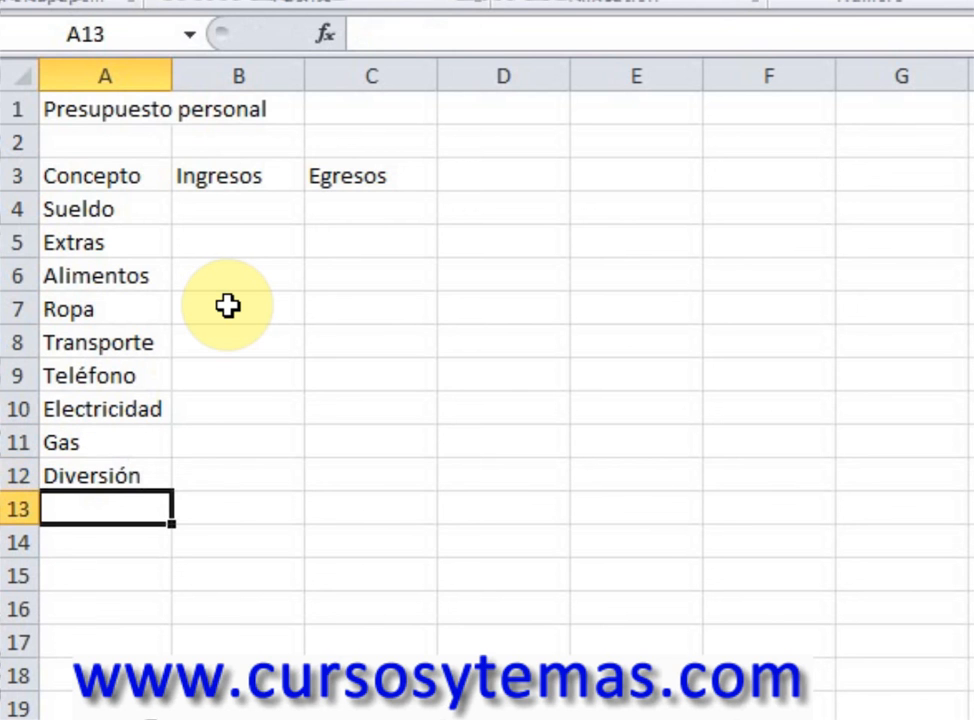
text(Otros)
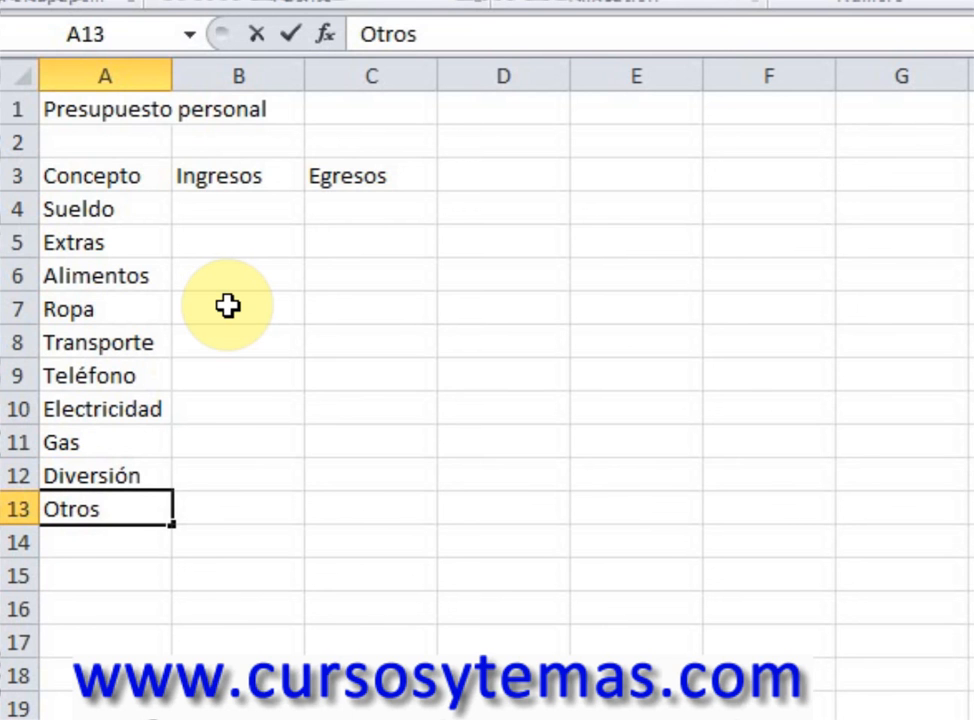
key(Return)
Step: Enter the label "Total" in cell A15, leaving row 14 blank below the concepts
key(Return)
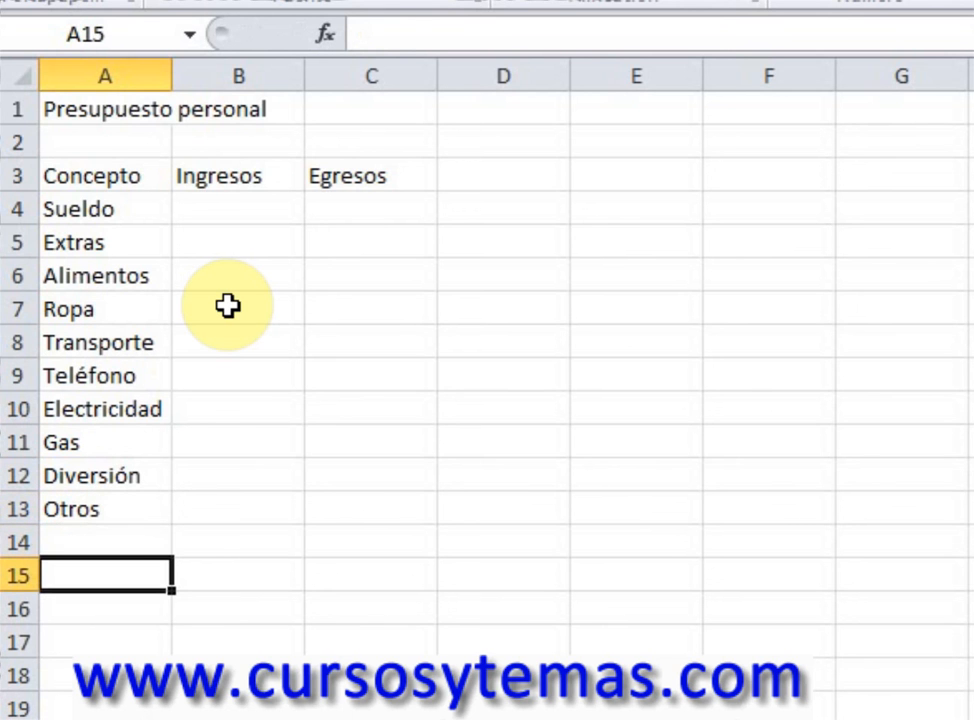
text(Total)
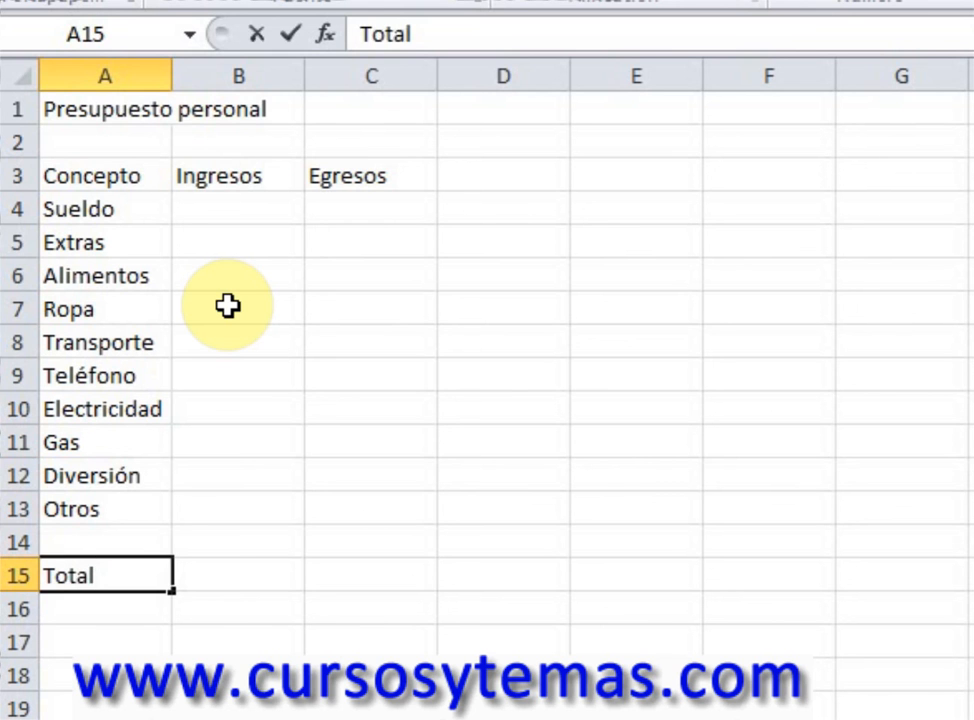
key(Right)
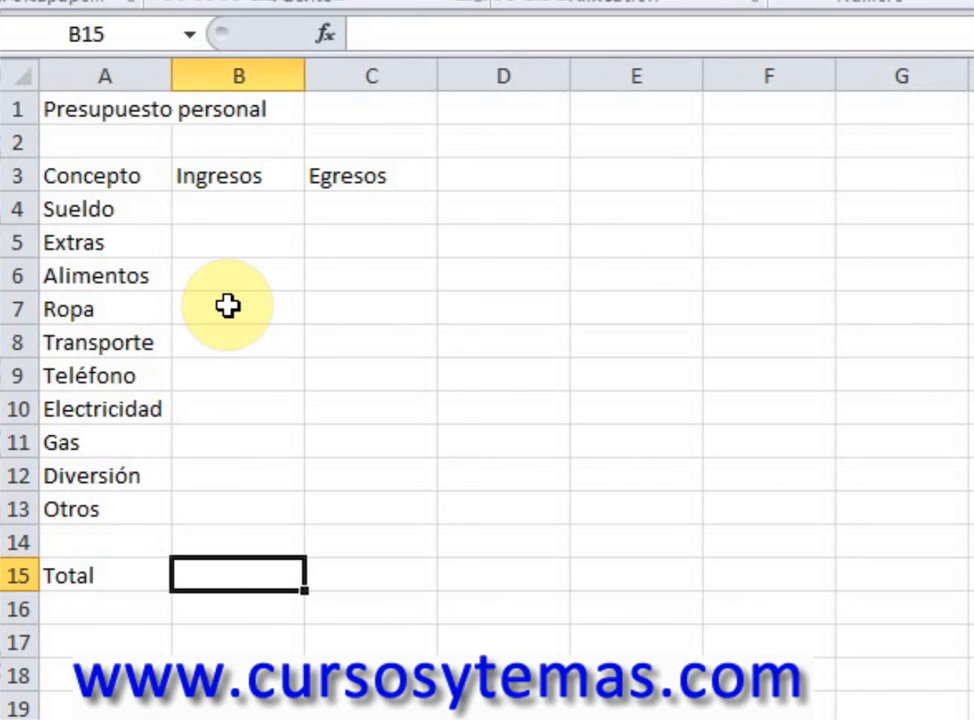
Step: Examine the Total row across cells A15 to D15
key(Left)
key(shift+Right)
key(shift+Right)
key(shift+Right)
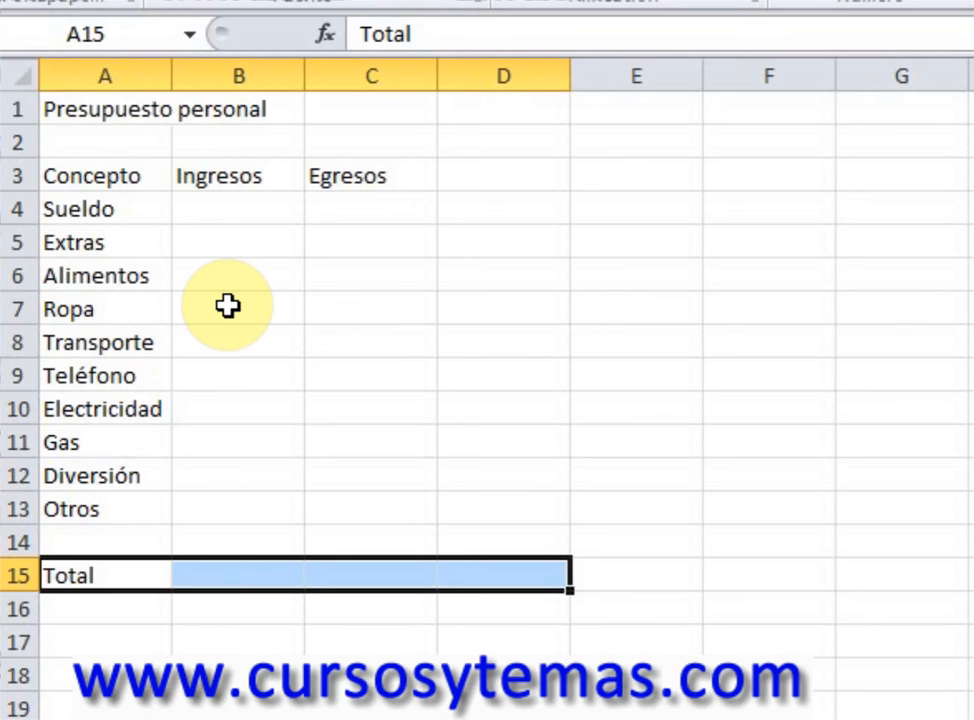
key(shift+Left)
key(shift+Left)
key(shift+Left)
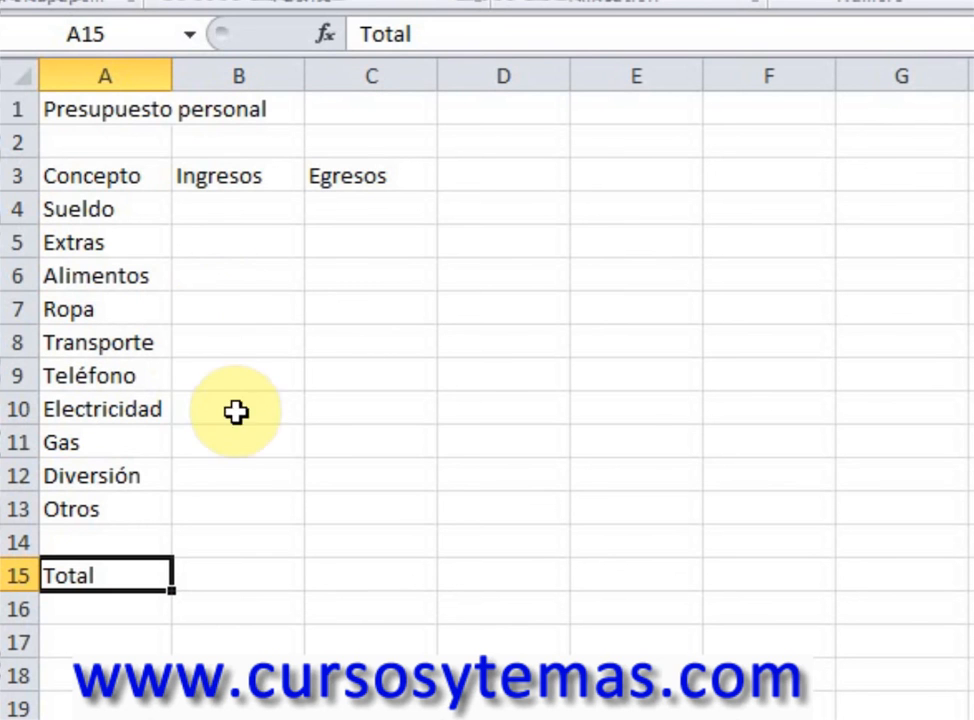
Step: Enter the income amounts in the Ingresos column: 4000 for Sueldo in B4 and 1500 for Extras in B5
click(233, 206)
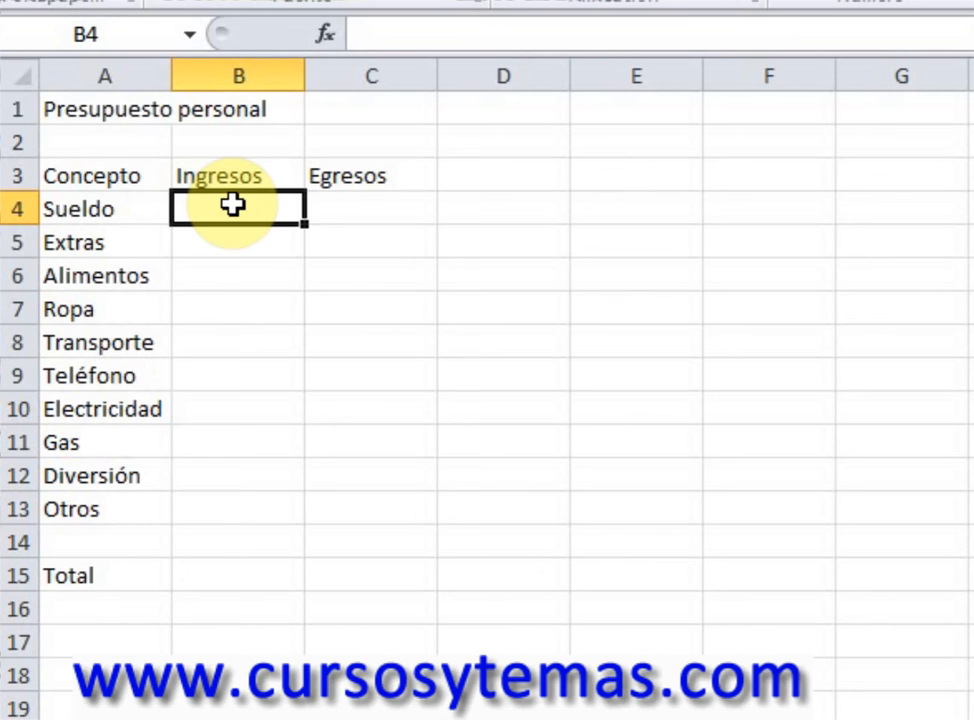
text(4000)
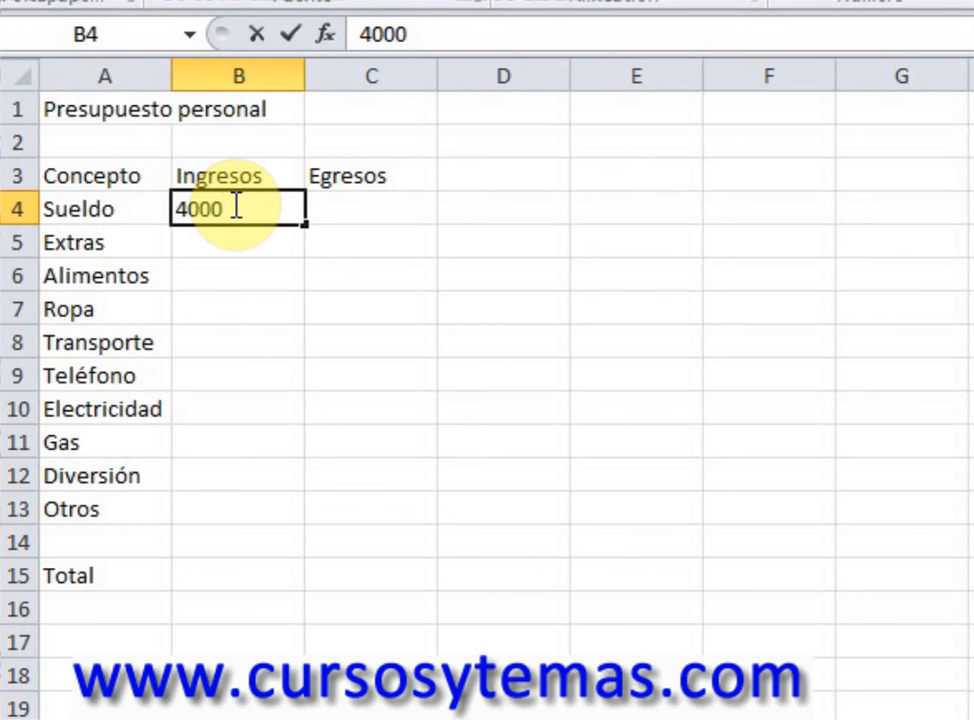
key(Return)
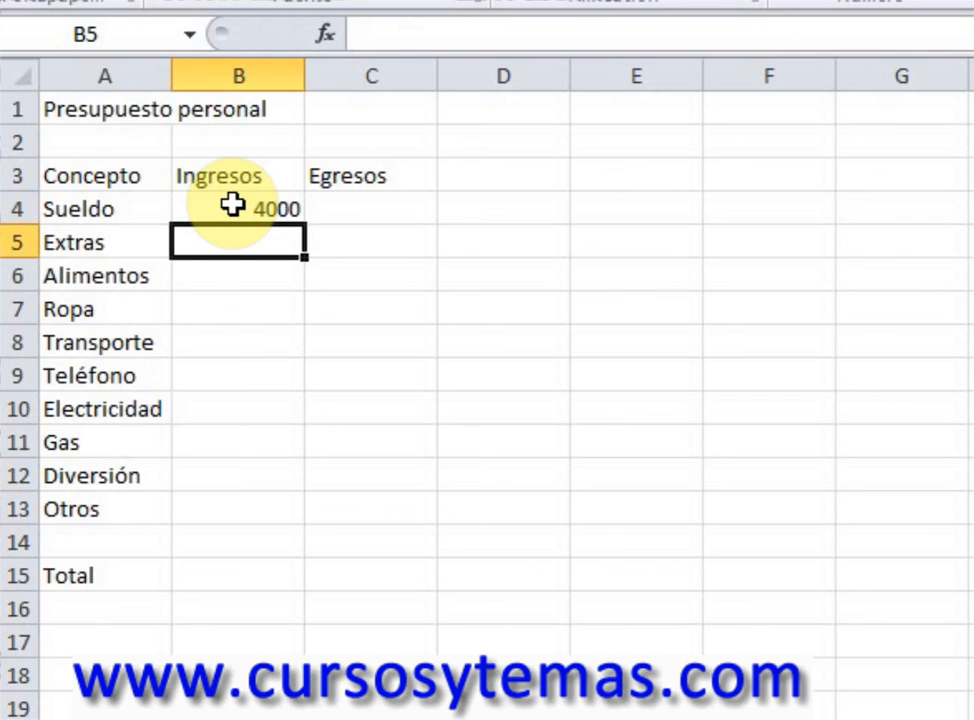
text(15)
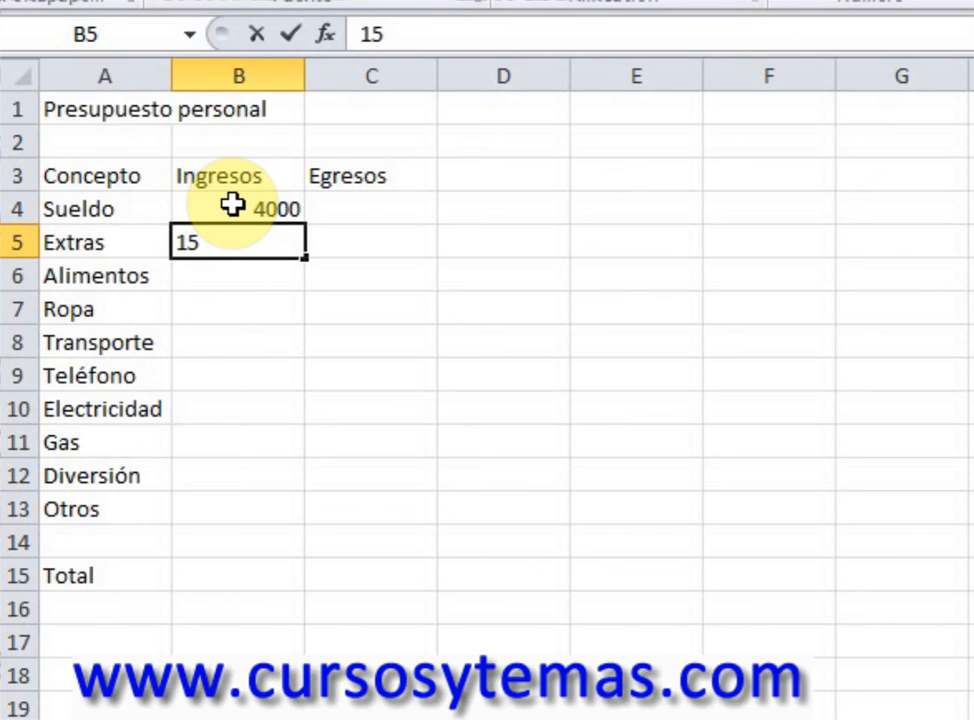
text(00)
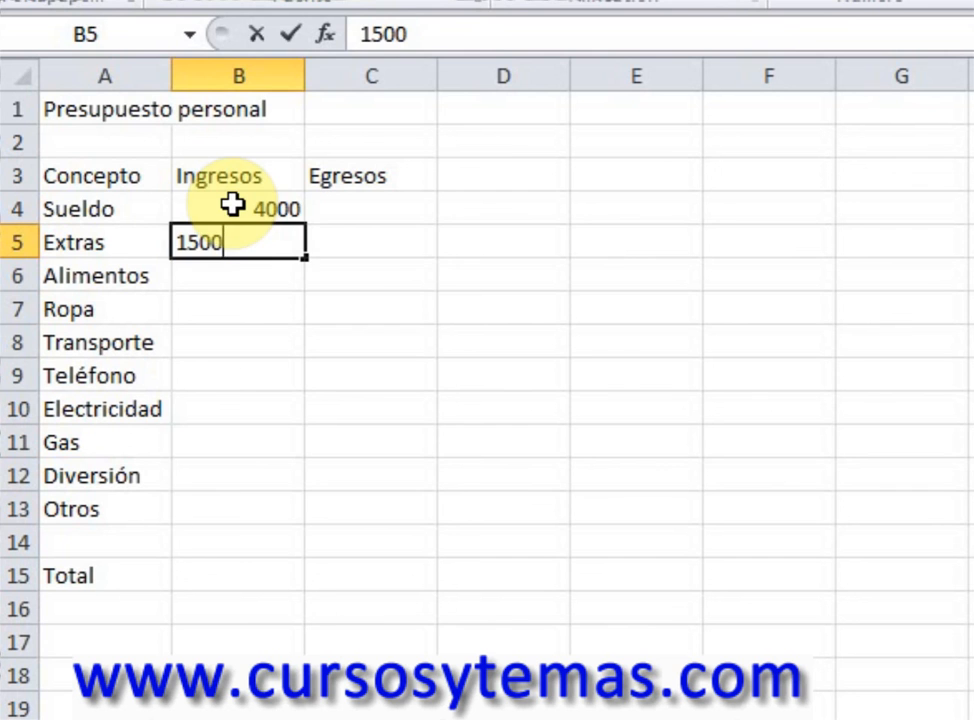
key(Tab)
key(Left)
key(Up)
key(Down)
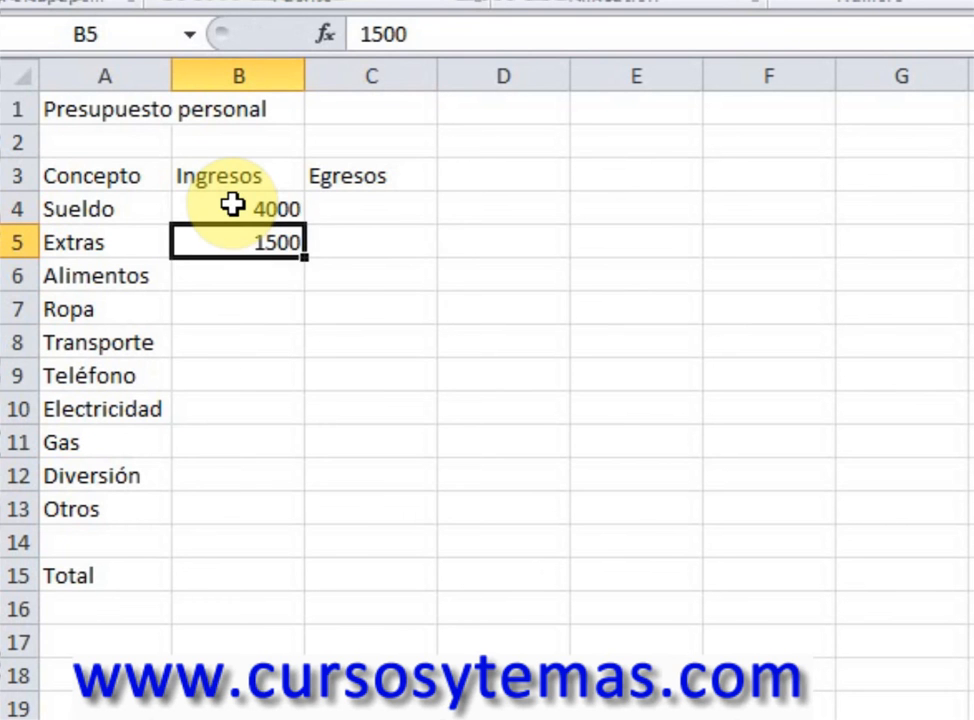
Step: Enter the Egresos amounts in C6 to C9: 1000 for Alimentos, 400 for Ropa, 200 for Transporte and 150 for Teléfono
key(Down)
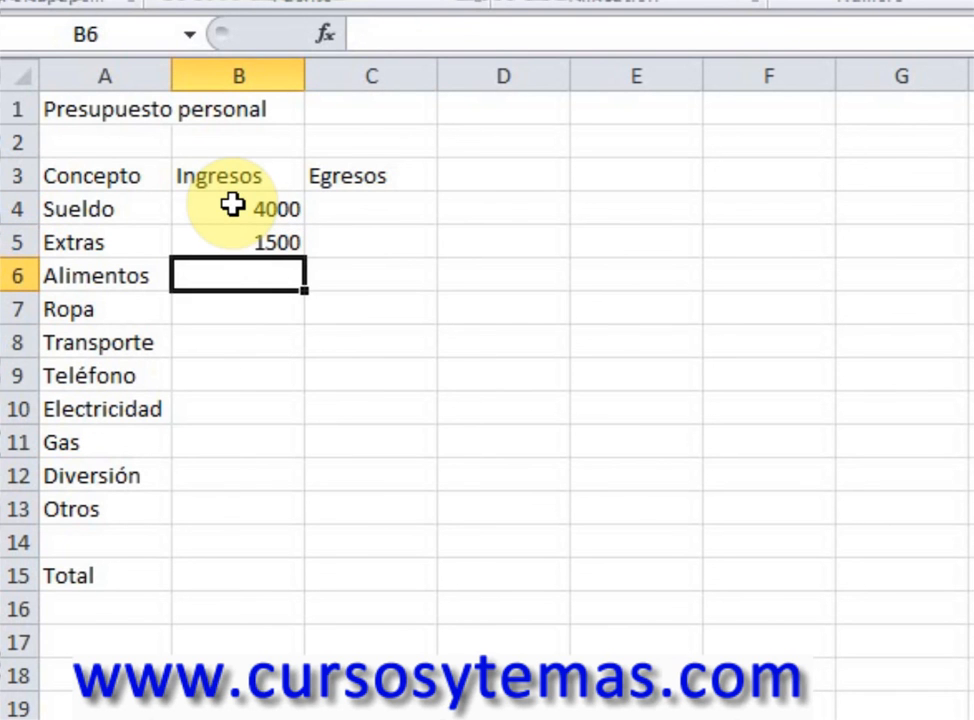
key(Right)
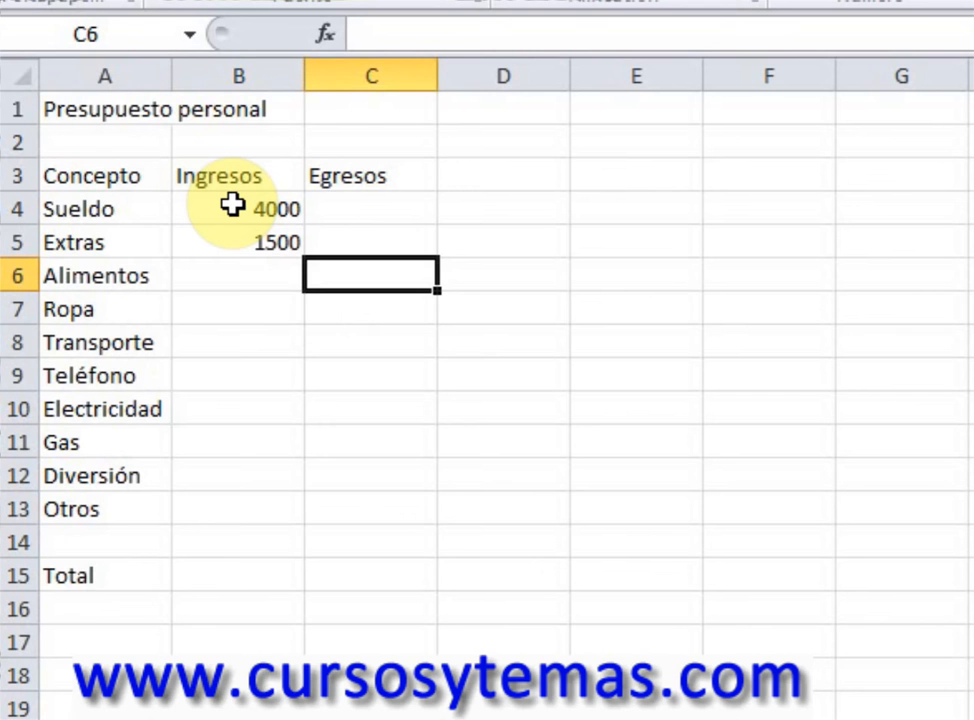
text(1000)
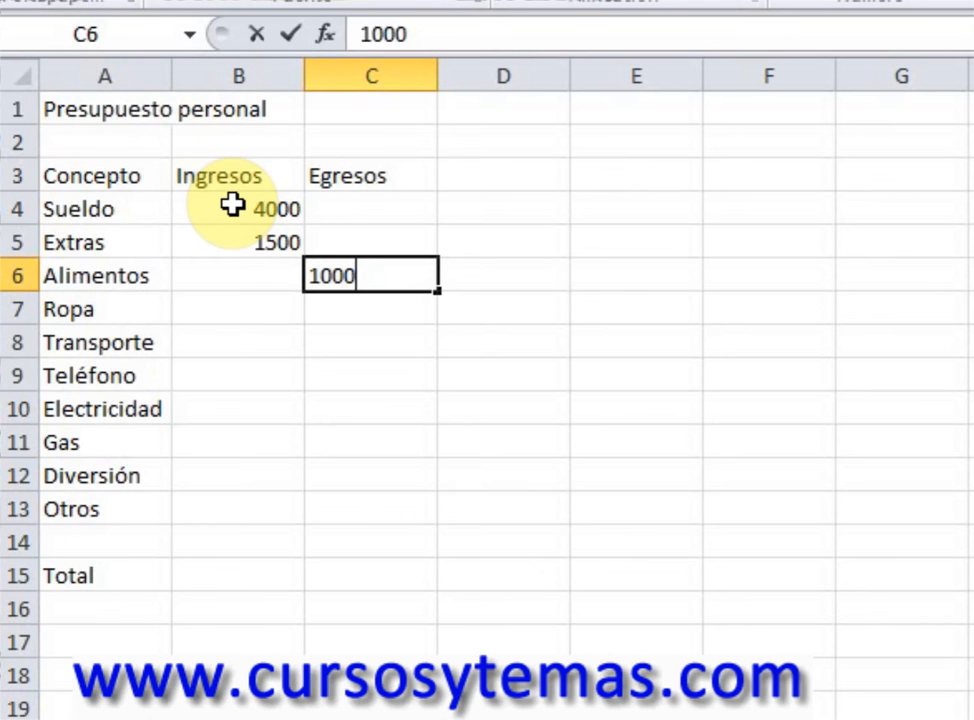
key(Return)
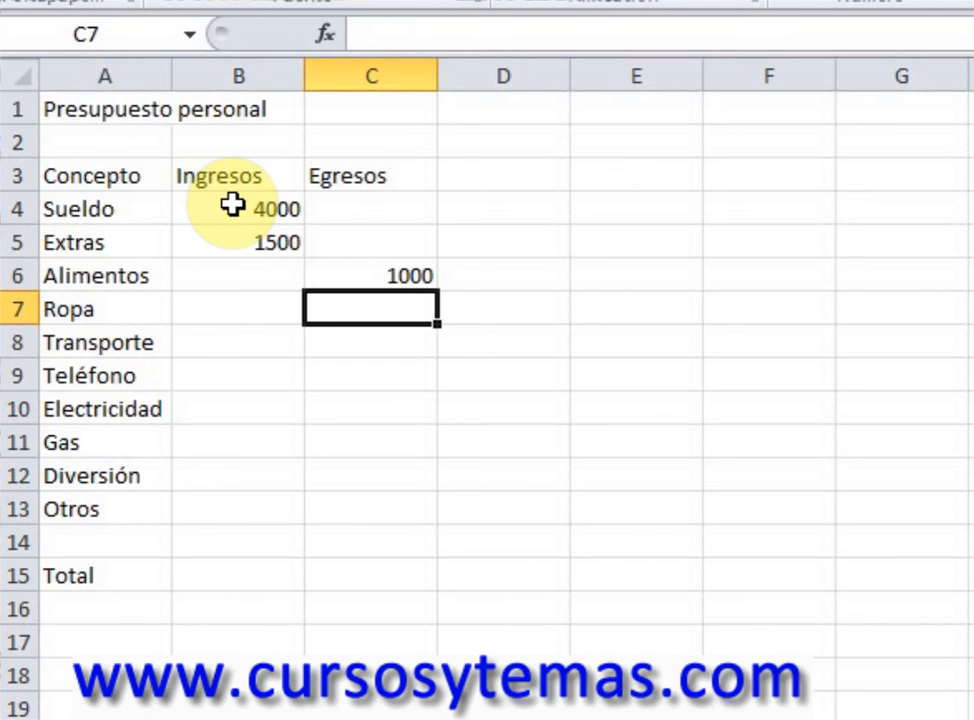
text(400)
key(Return)
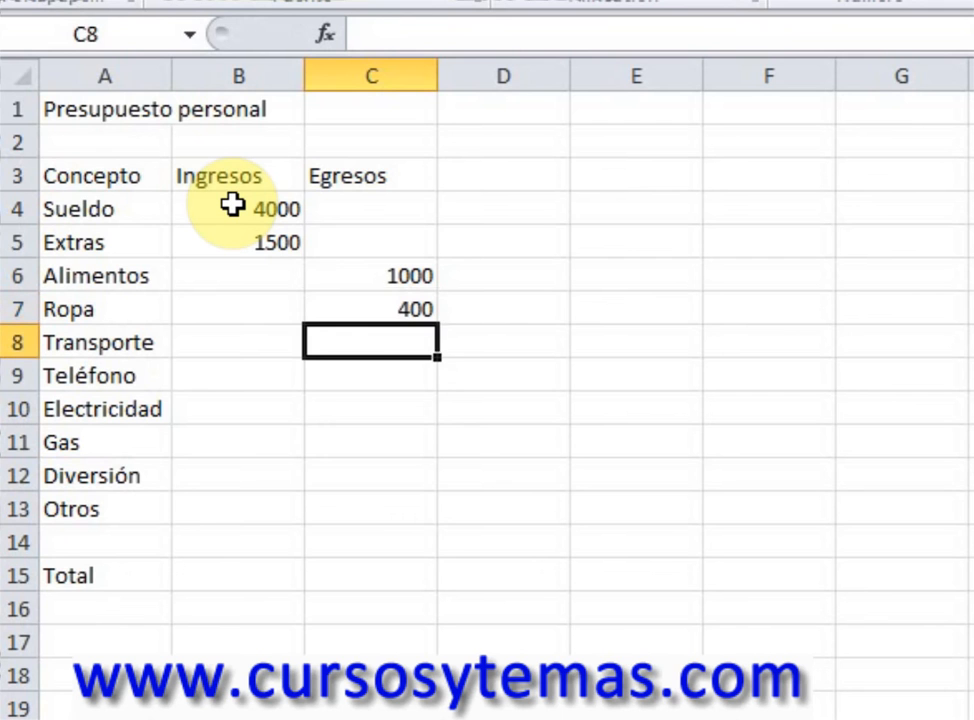
text(200)
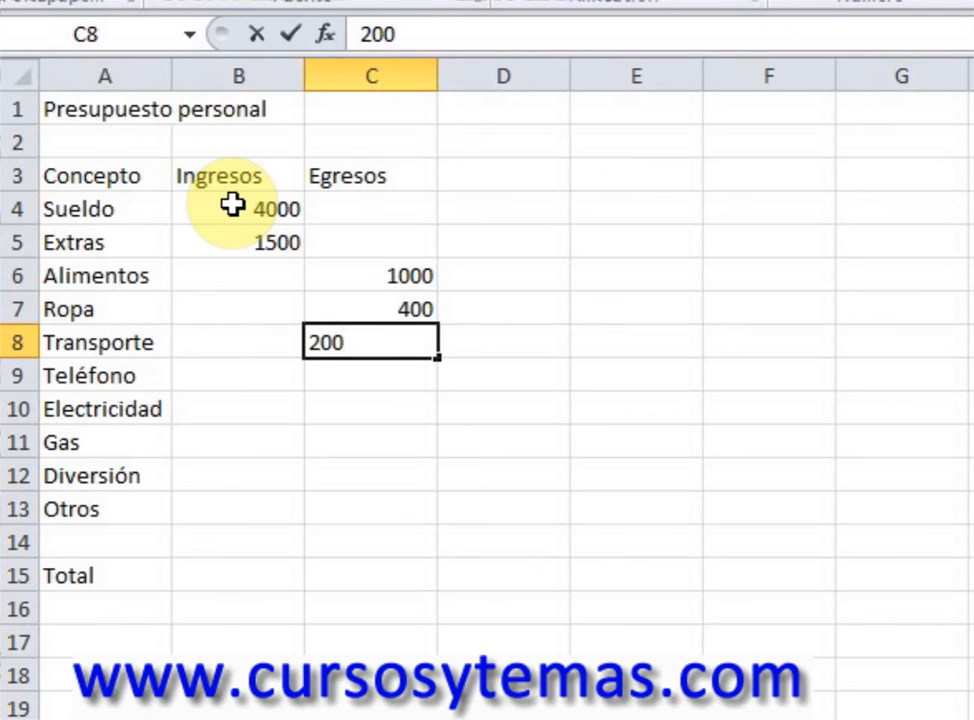
key(Return)
text(150)
key(Return)
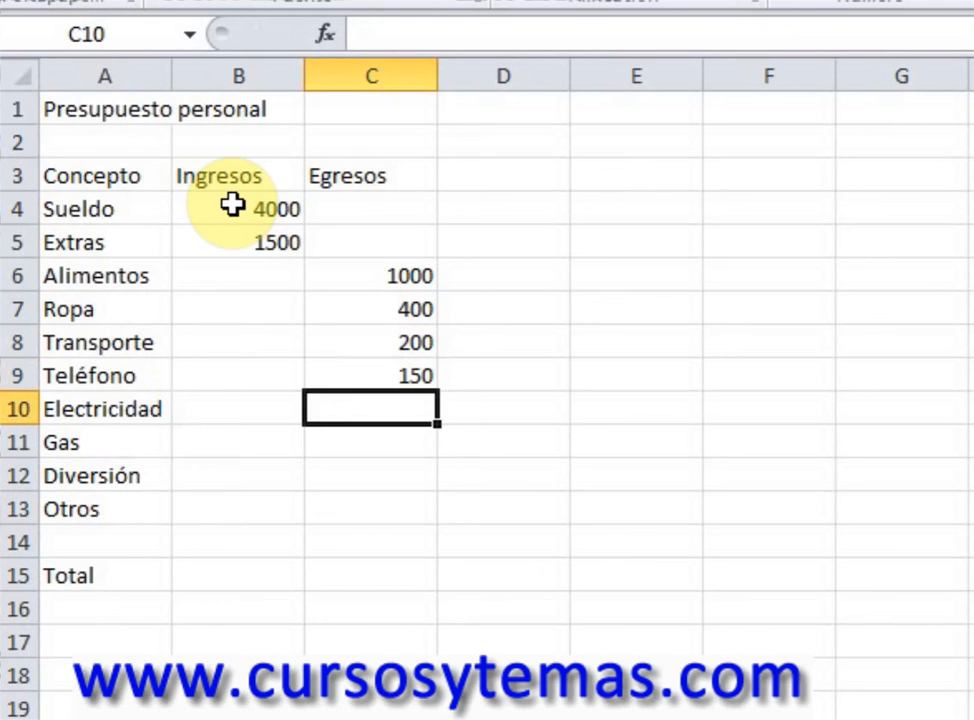
Step: Enter the Egresos amounts in C10 to C13: 150 for Electricidad, 170 for Gas, 300 for Diversión and 500 for Otros
text(150)
key(Return)
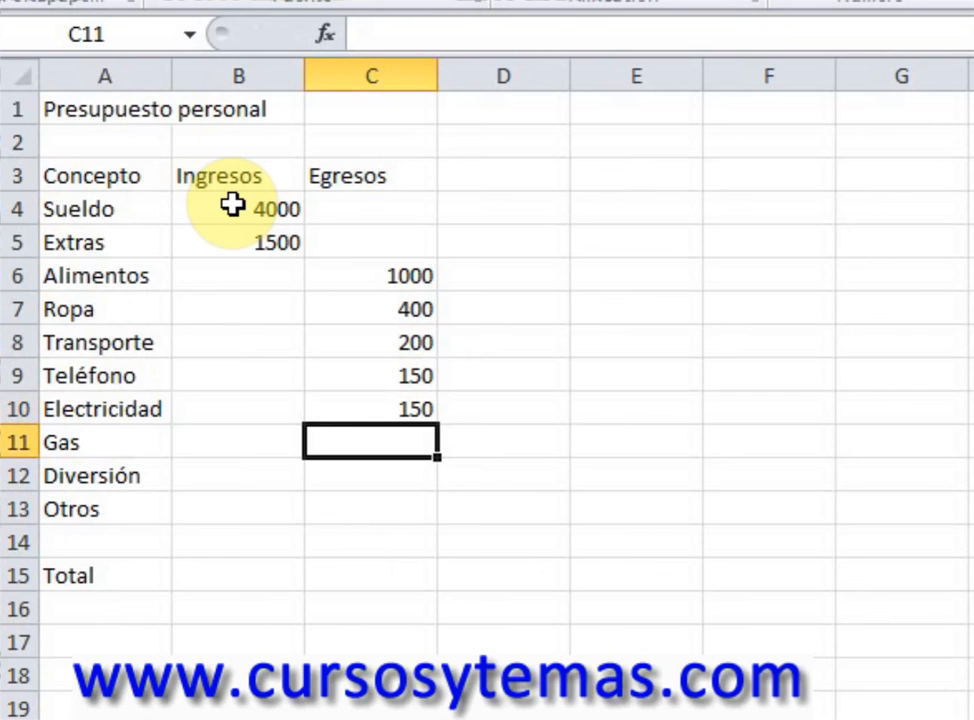
text(170)
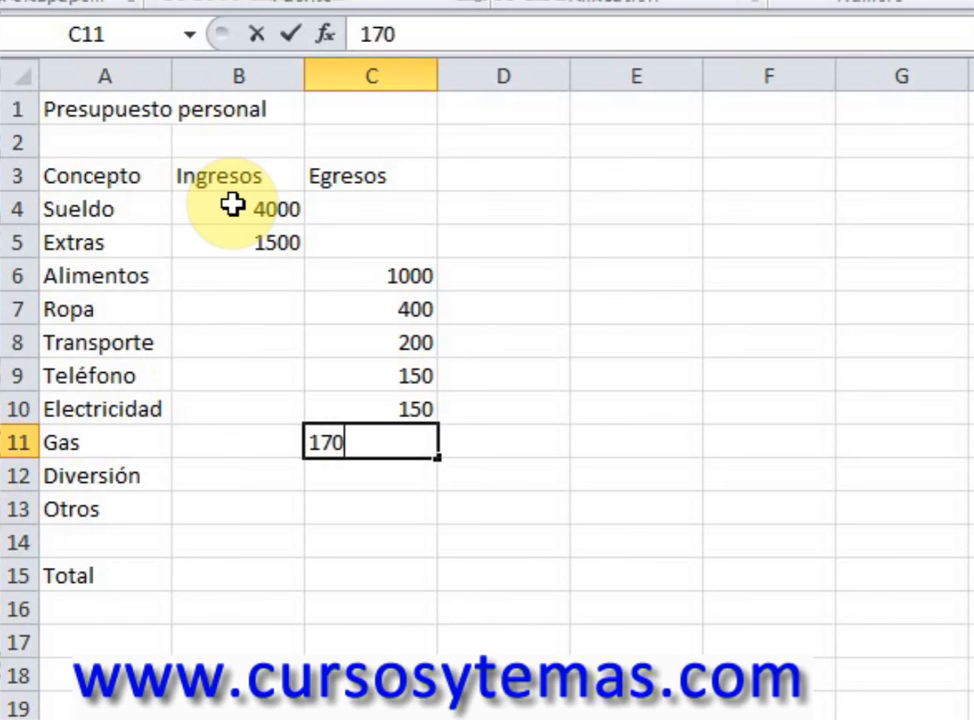
key(Return)
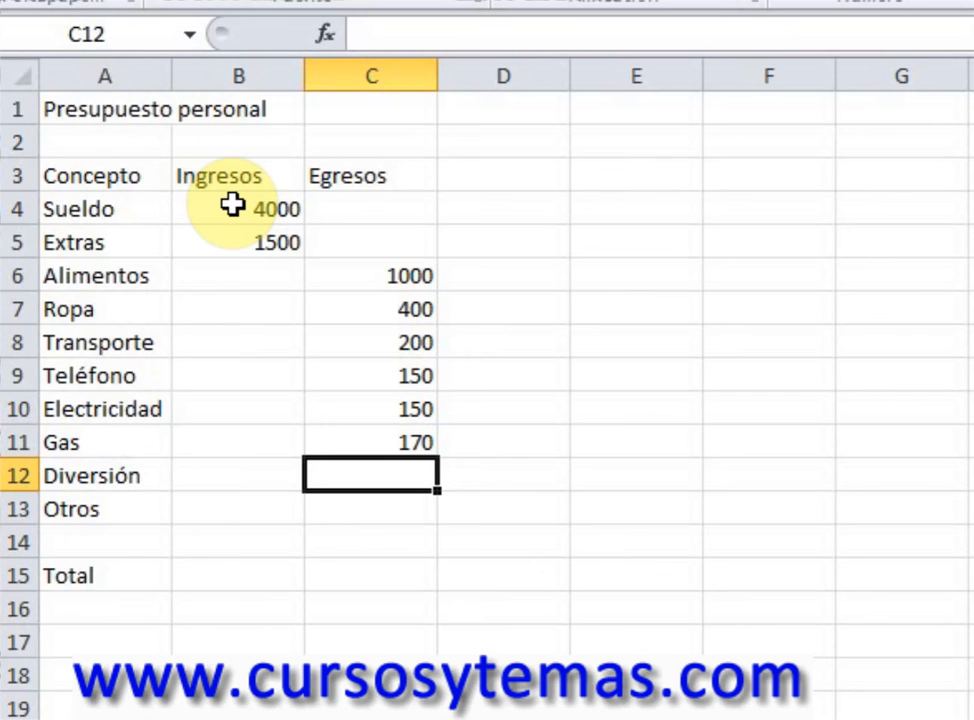
text(300)
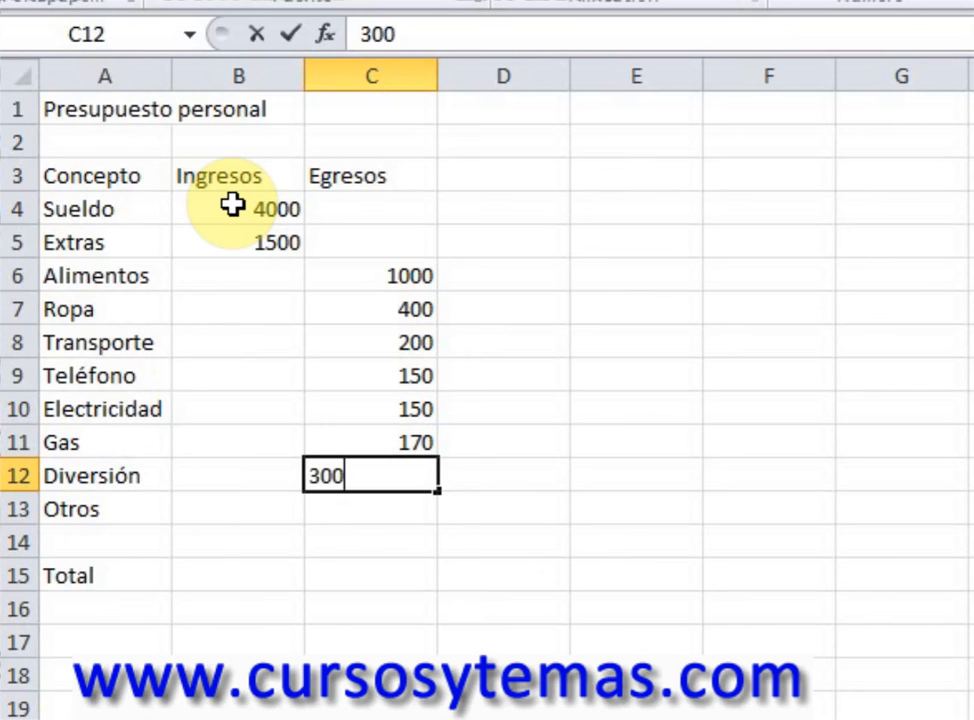
key(Return)
text(500)
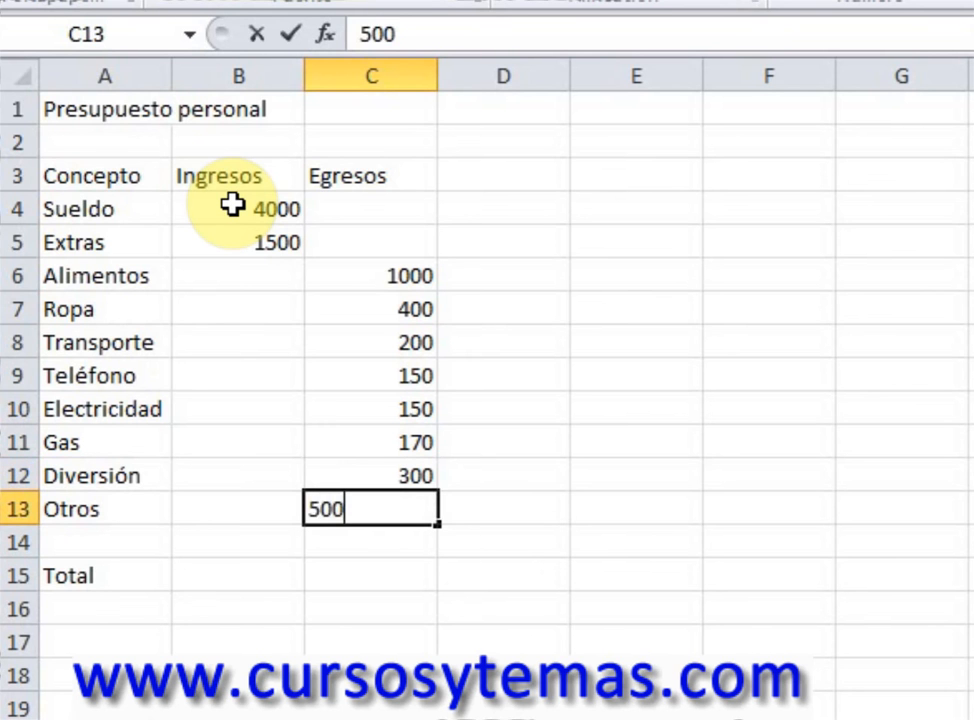
key(Return)
Step: Examine the empty Total cells of the Ingresos and Egresos columns in row 15
key(Return)
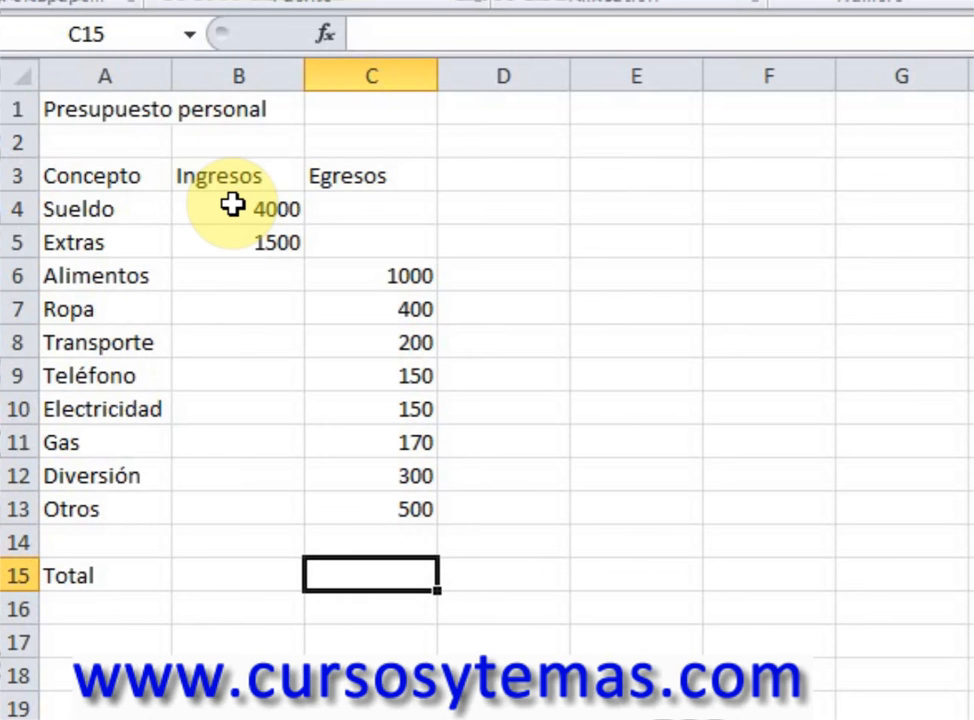
key(Left)
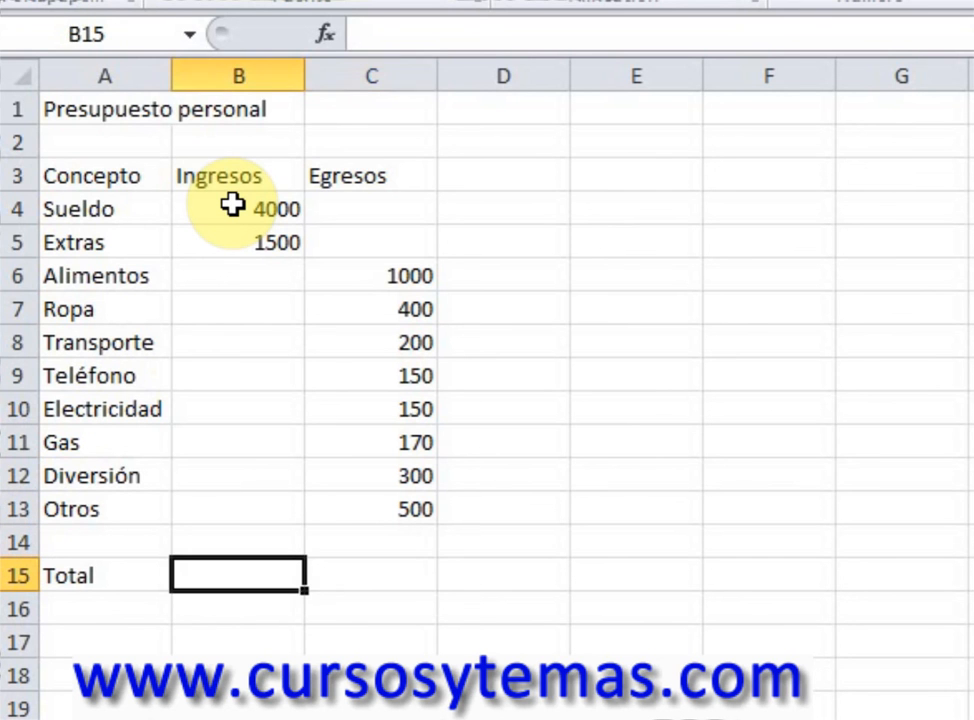
key(Right)
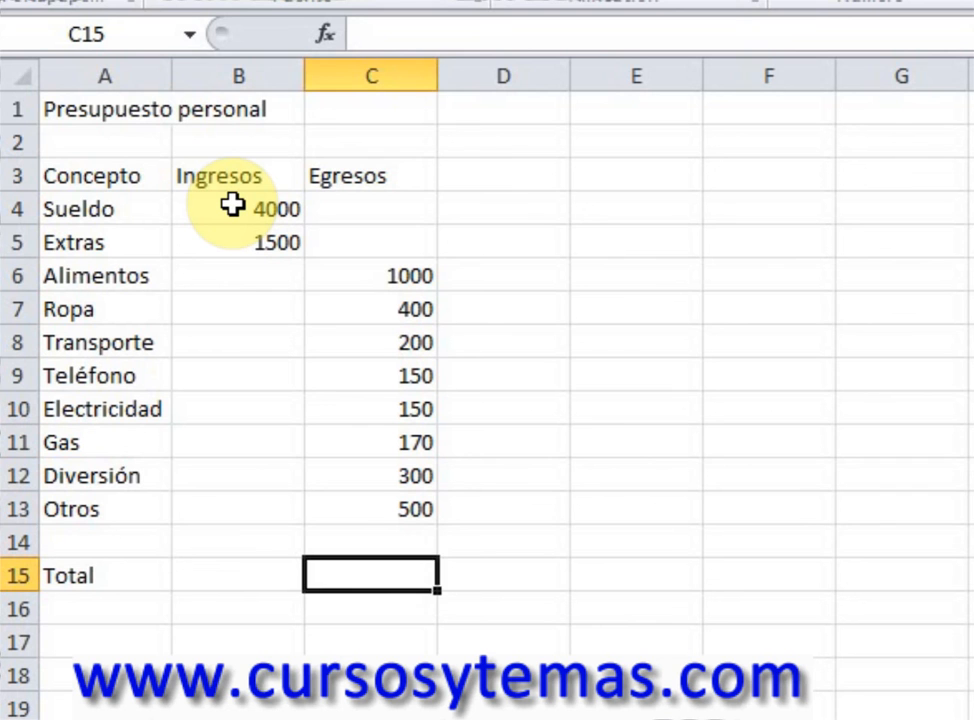
Step: Enter the formula =B4+B5 in B15 to total the Ingresos column
key(Left)
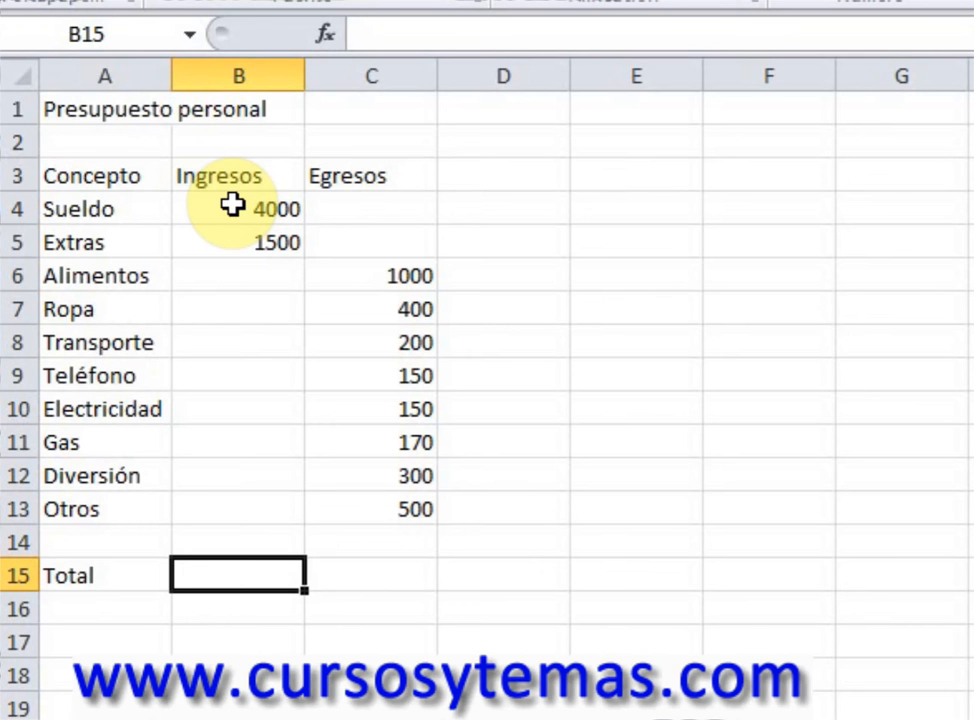
text(=)
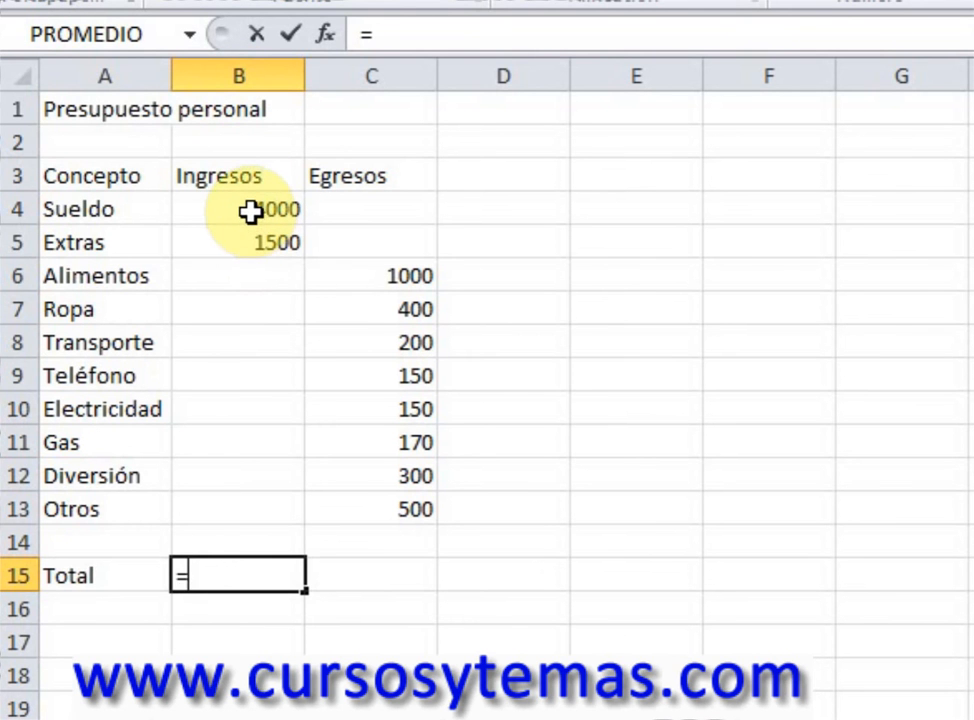
click(247, 205)
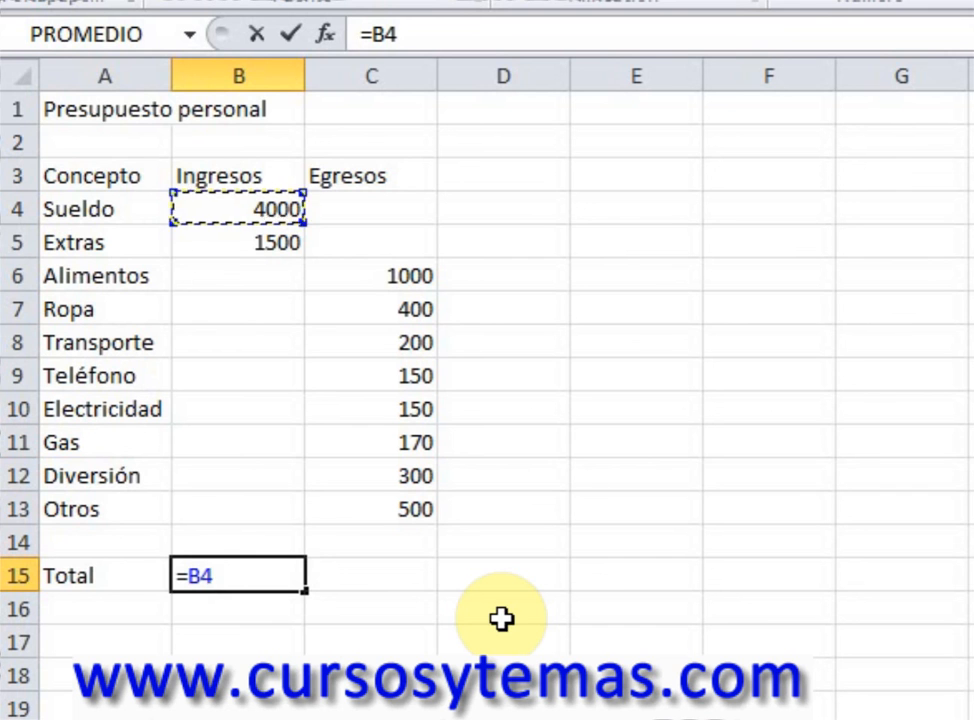
text(+)
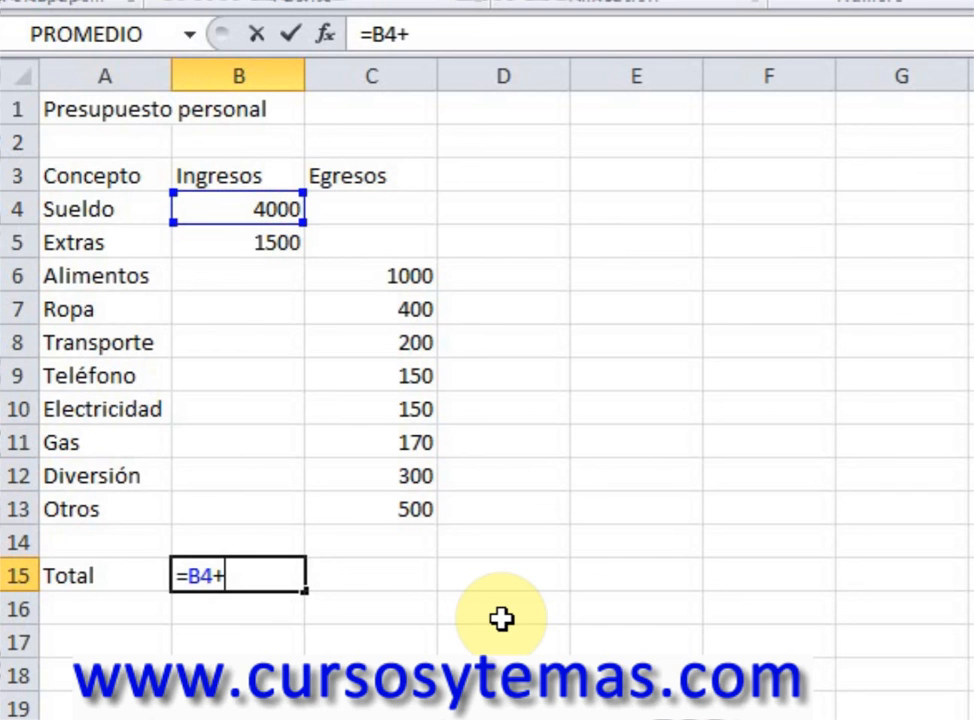
click(216, 243)
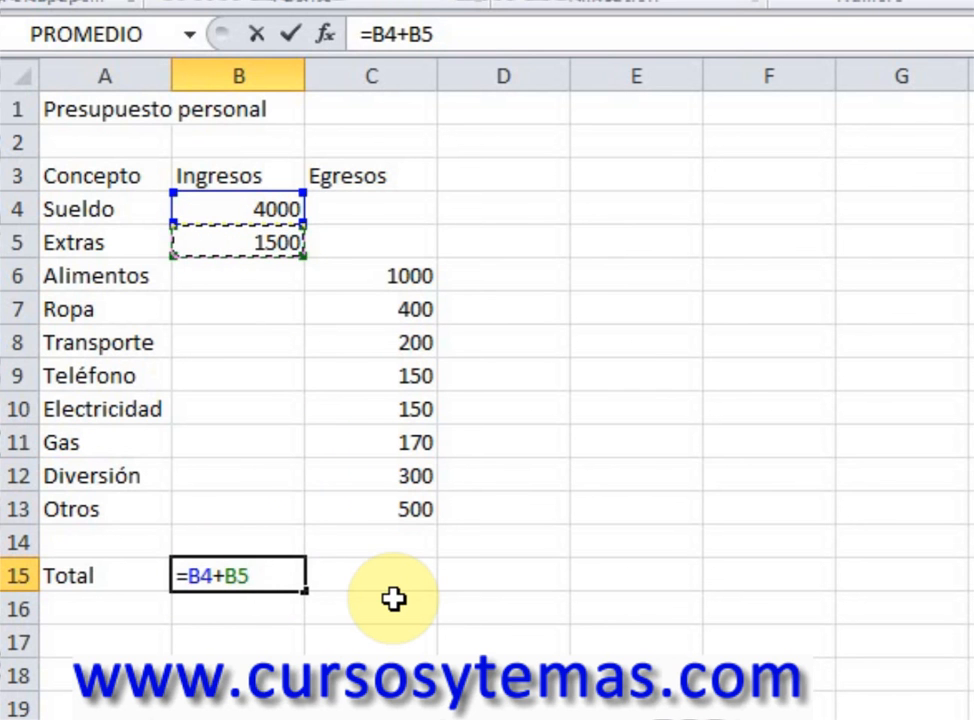
key(Return)
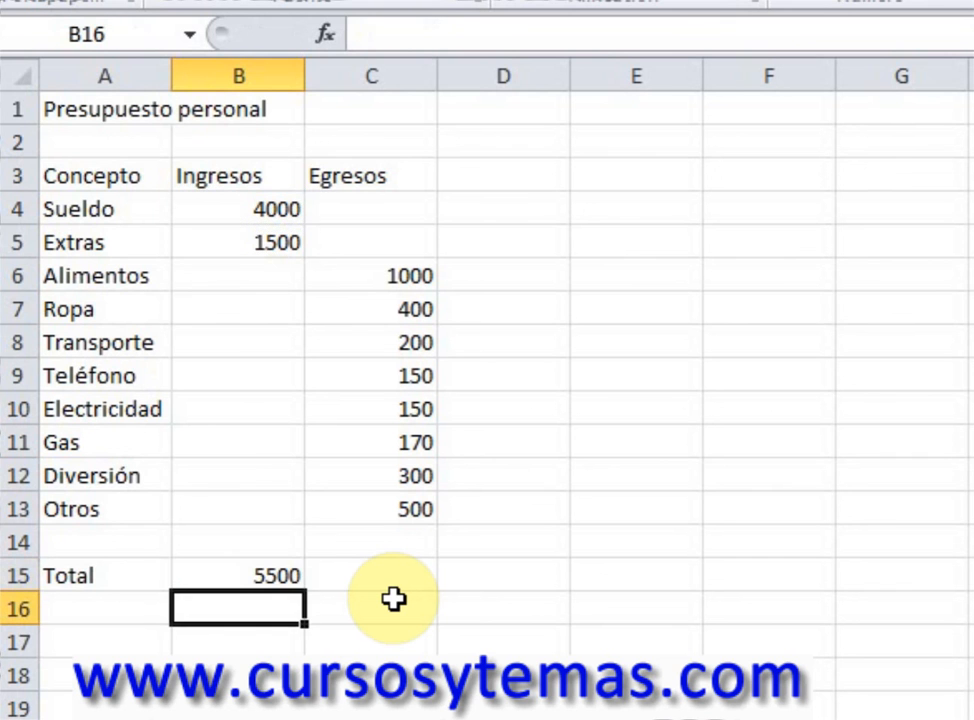
key(Up)
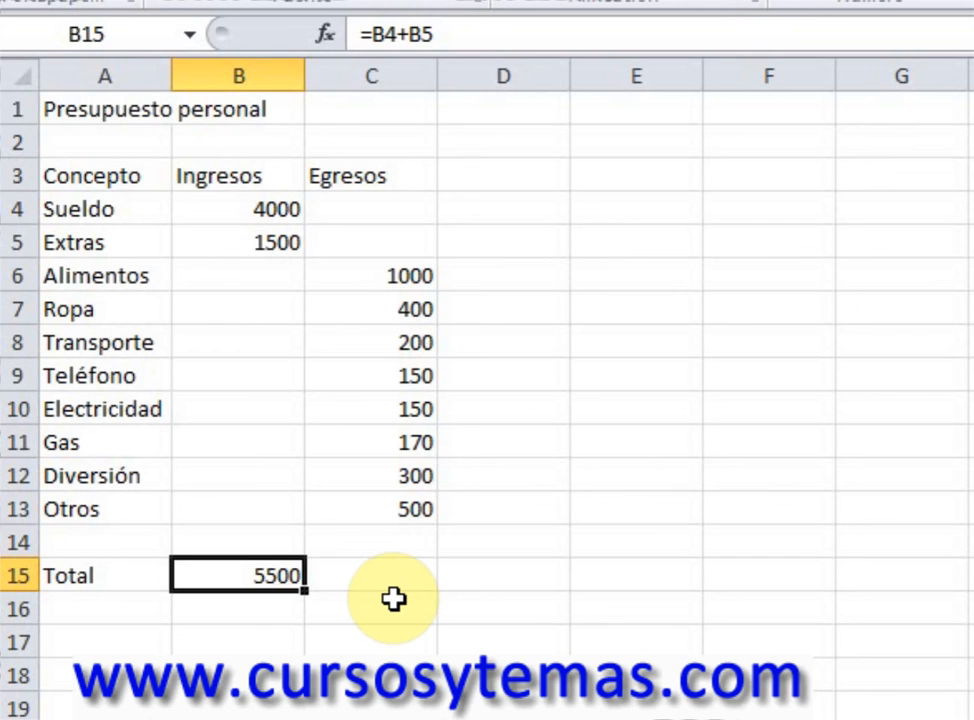
Step: Examine the Egresos amounts in C6:C13 that the column's total has to cover
key(Right)
key(Up)
key(Up)
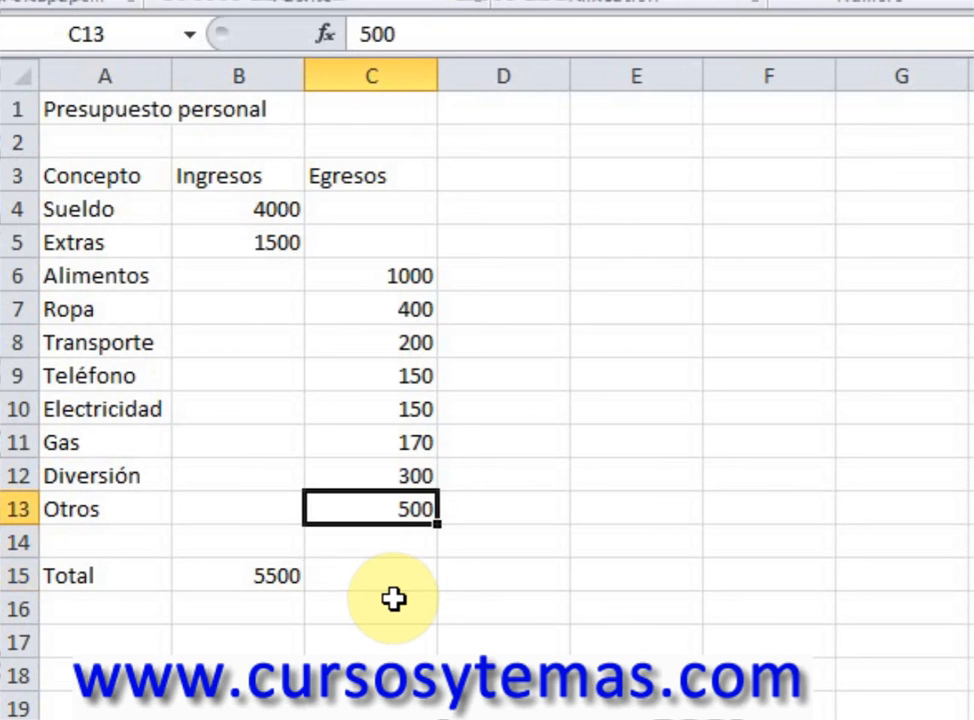
key(shift+Up)
key(shift+Up)
key(shift+Up)
key(shift+Up)
key(shift+Up)
key(shift+Up)
key(shift+Up)
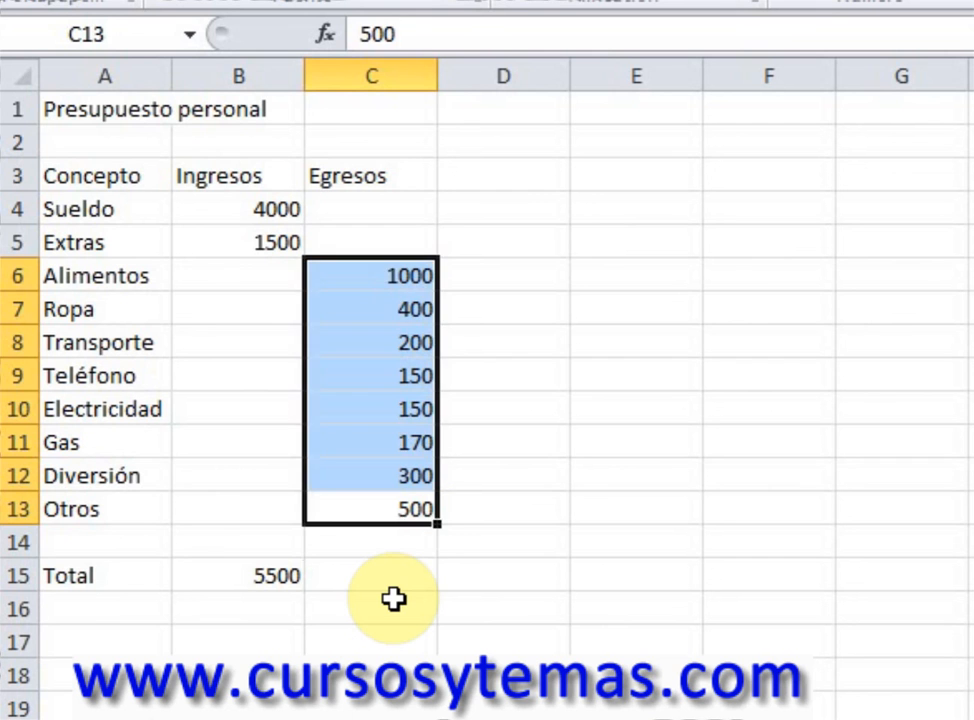
key(Down)
key(Down)
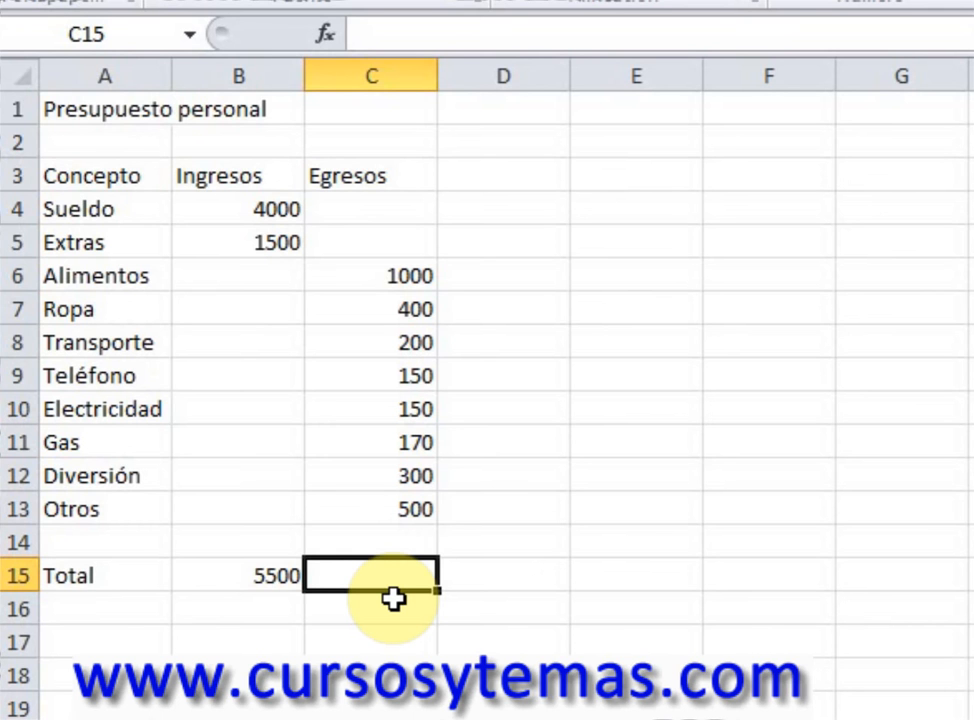
Step: Enter the formula =SUMA(C6:C13) in C15 to total the Egresos column
text(=suma)
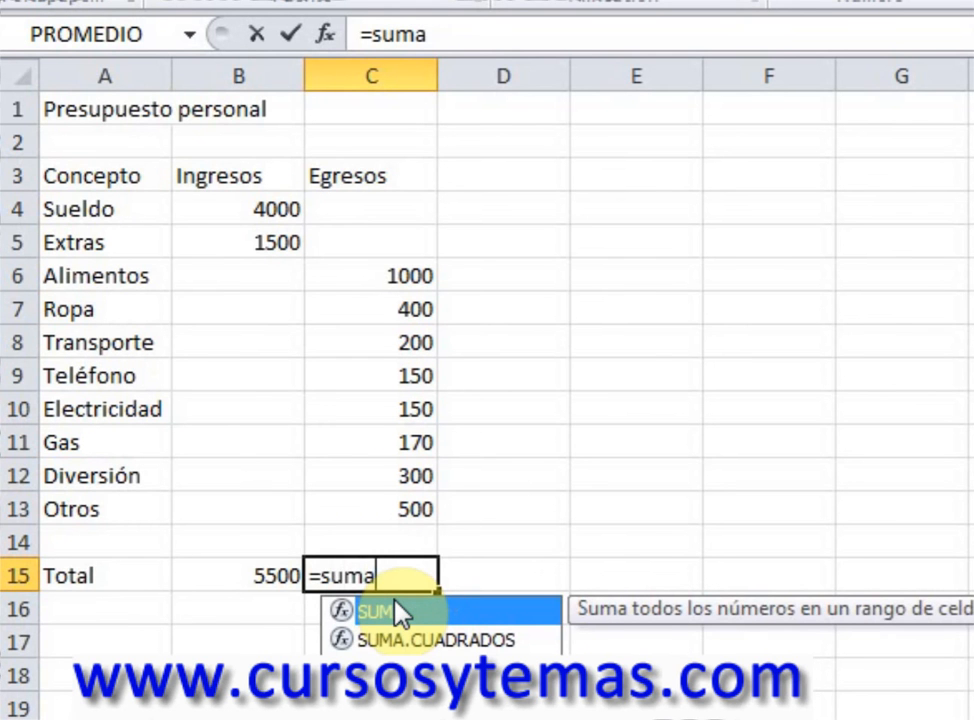
text(()
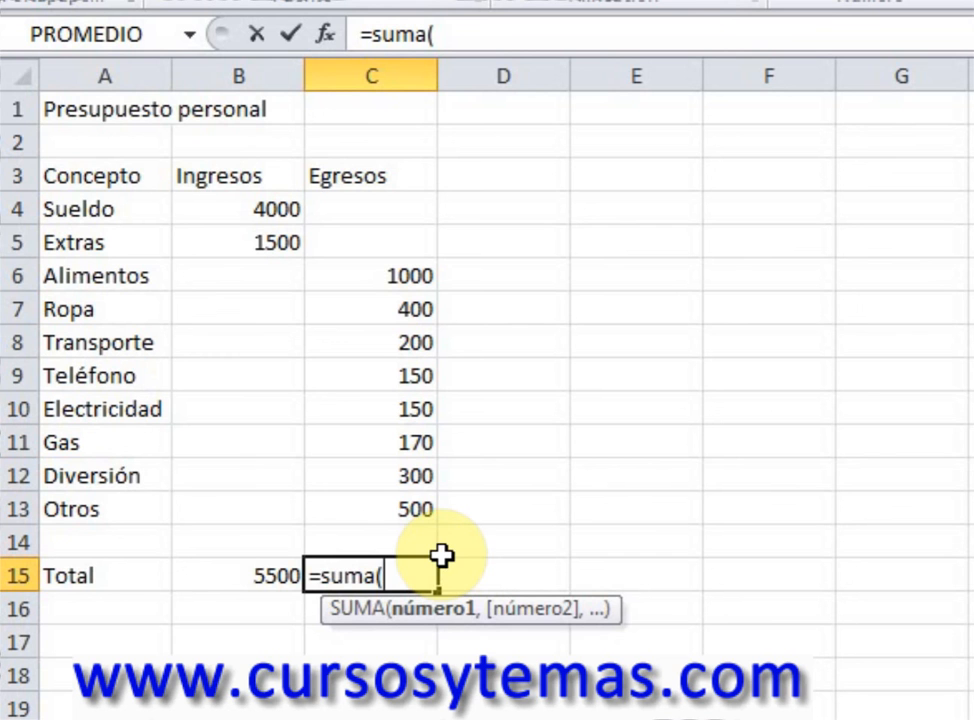
click(366, 276)
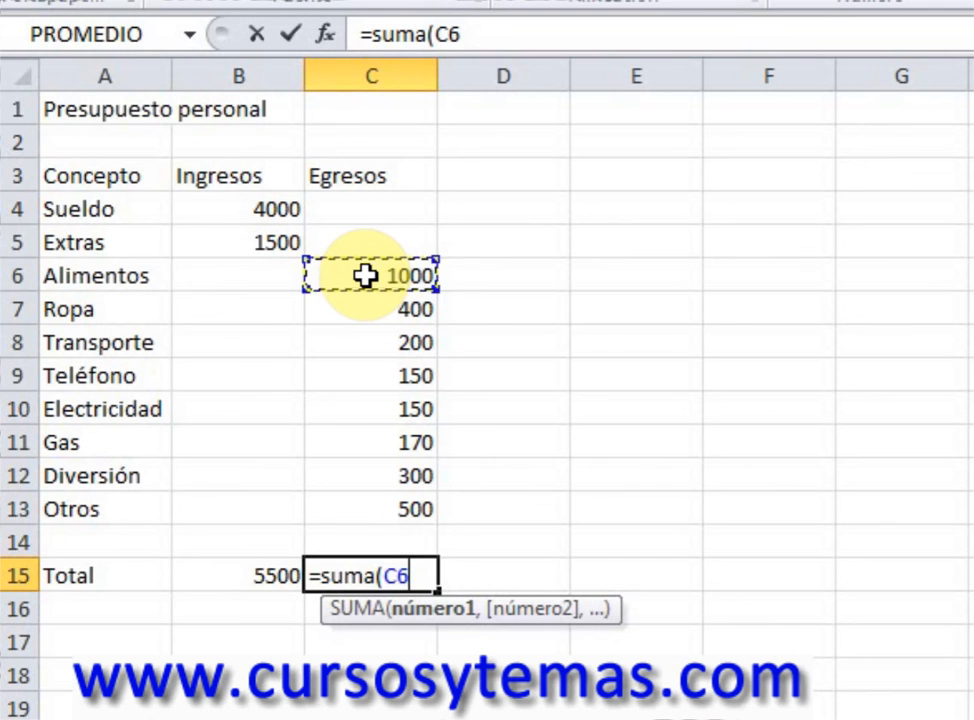
drag(366, 276, 369, 508)
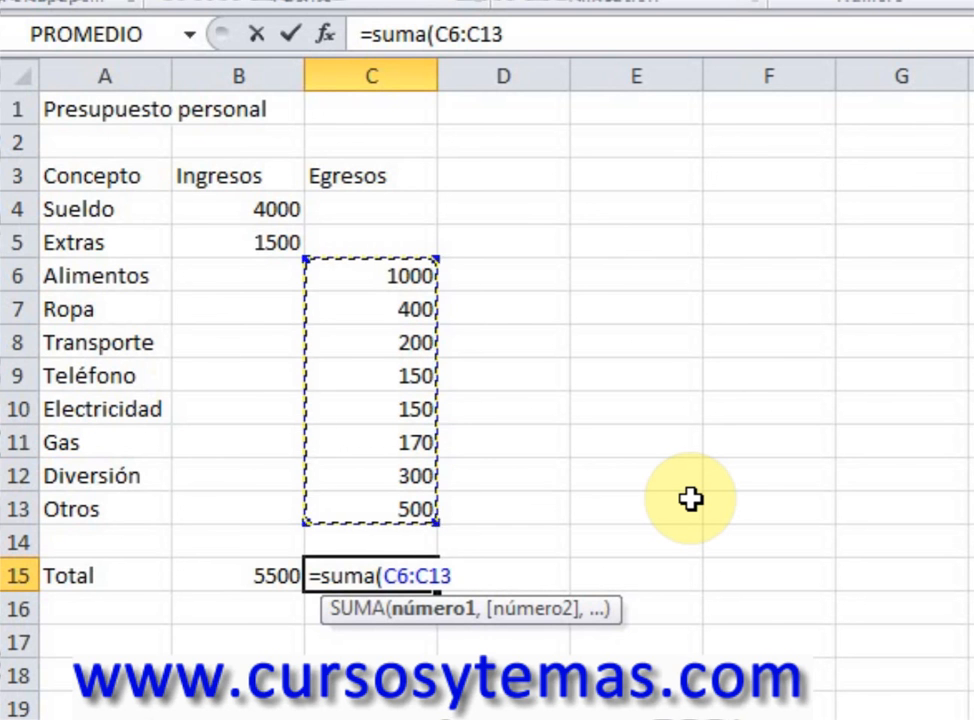
text())
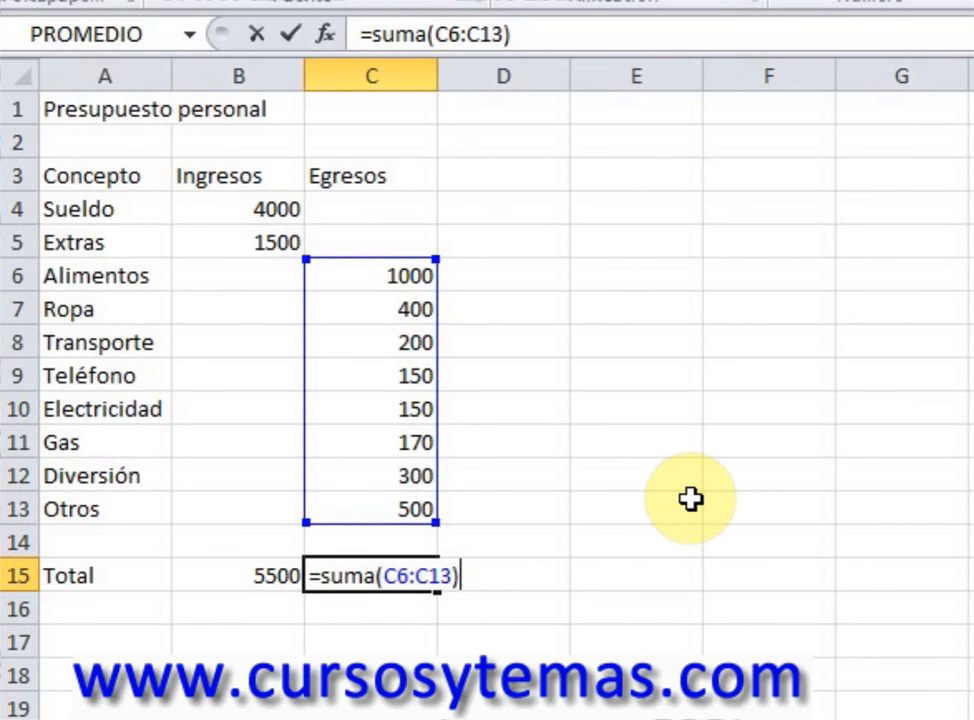
key(Return)
key(Up)
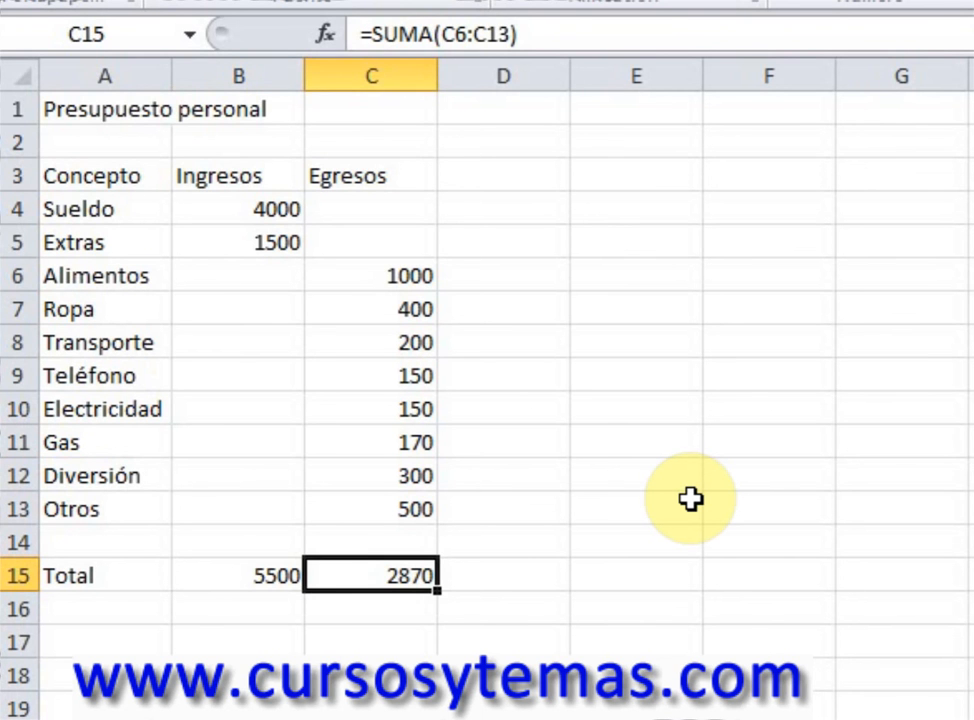
Step: Review the Ingresos total in B15 and the amounts in B4:B5 that it adds
key(Left)
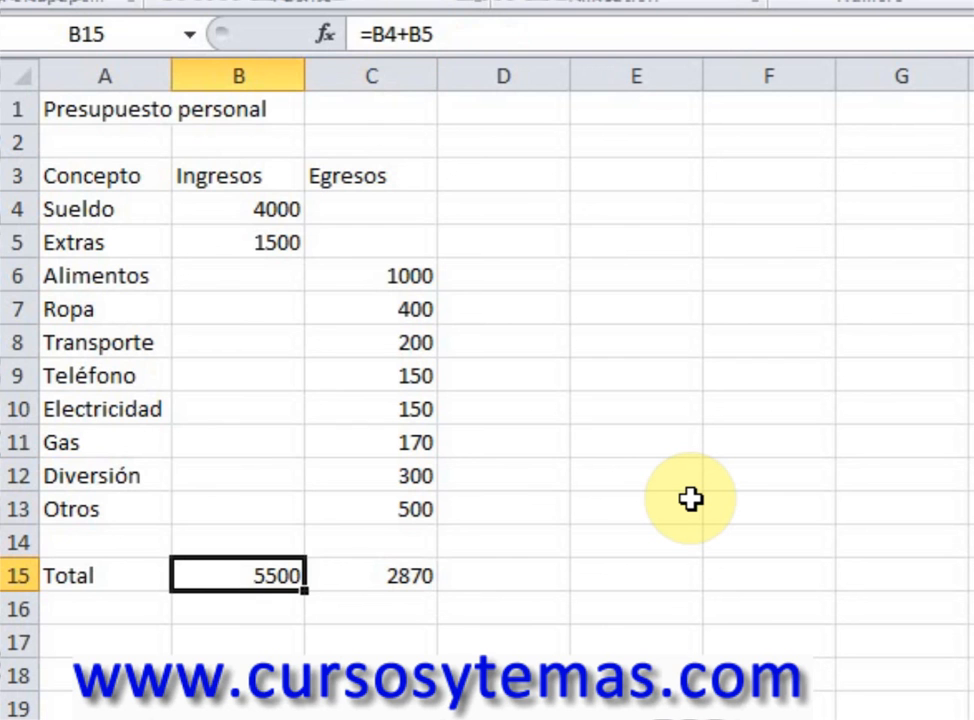
key(Up)
key(Up)
key(Up)
key(Up)
key(Up)
key(Up)
key(Up)
key(Up)
key(Up)
key(Up)
key(Up)
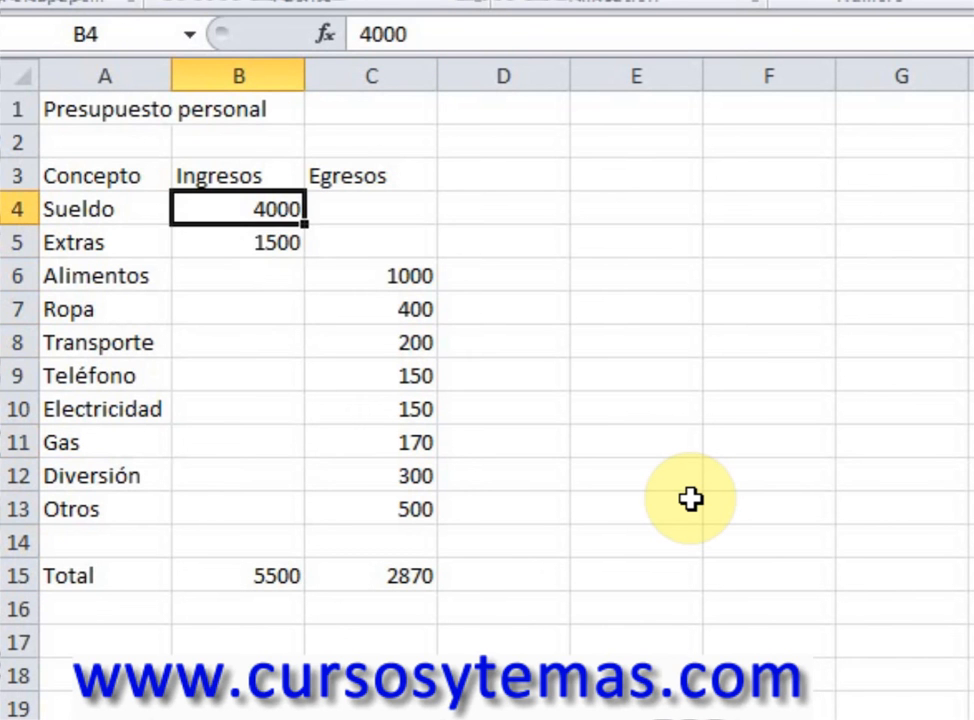
key(shift+Down)
Step: Review the range of Egresos amounts C6:C13 that feeds the total in C15
key(Right)
key(Down)
key(Down)
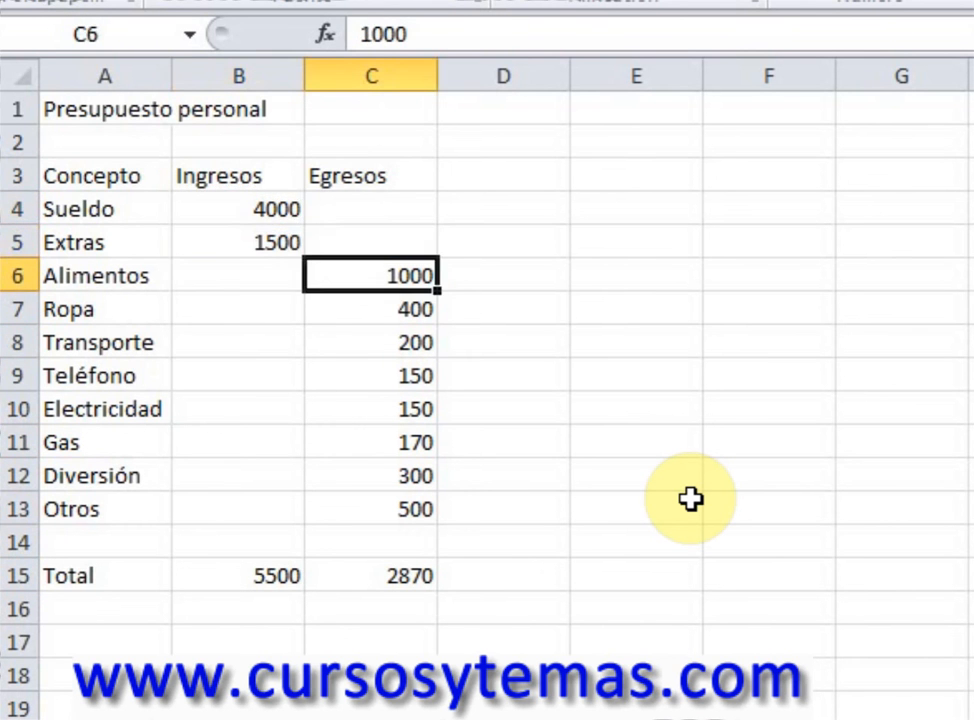
key(shift+Down)
key(shift+Down)
key(shift+Down)
key(shift+Down)
key(shift+Down)
key(shift+Down)
key(shift+Down)
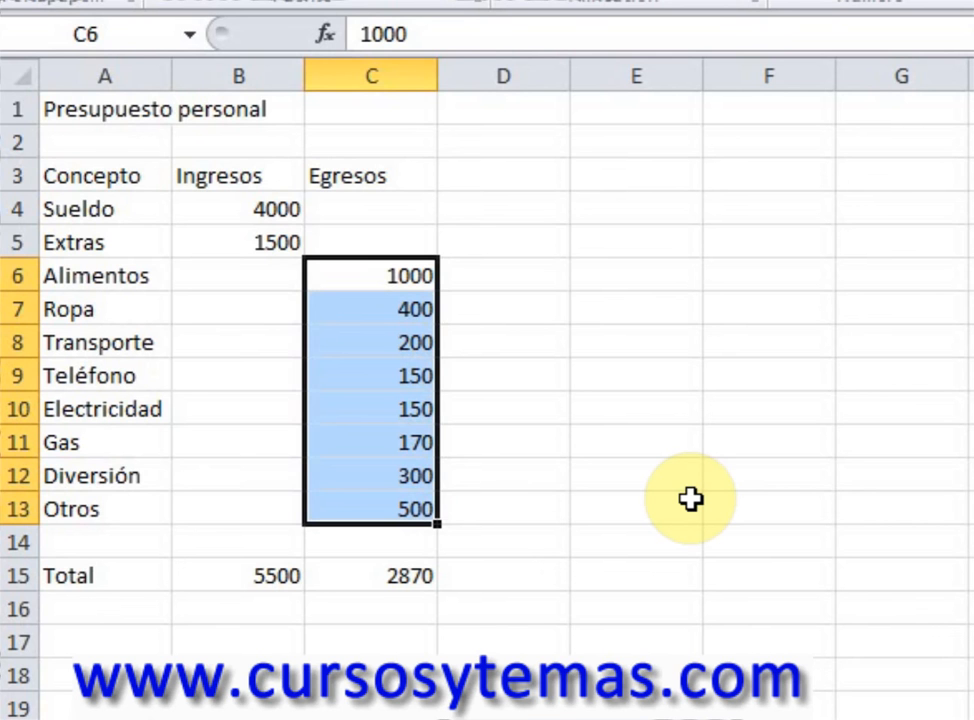
Step: Change the Extras income amount in B5 to 3000
key(Left)
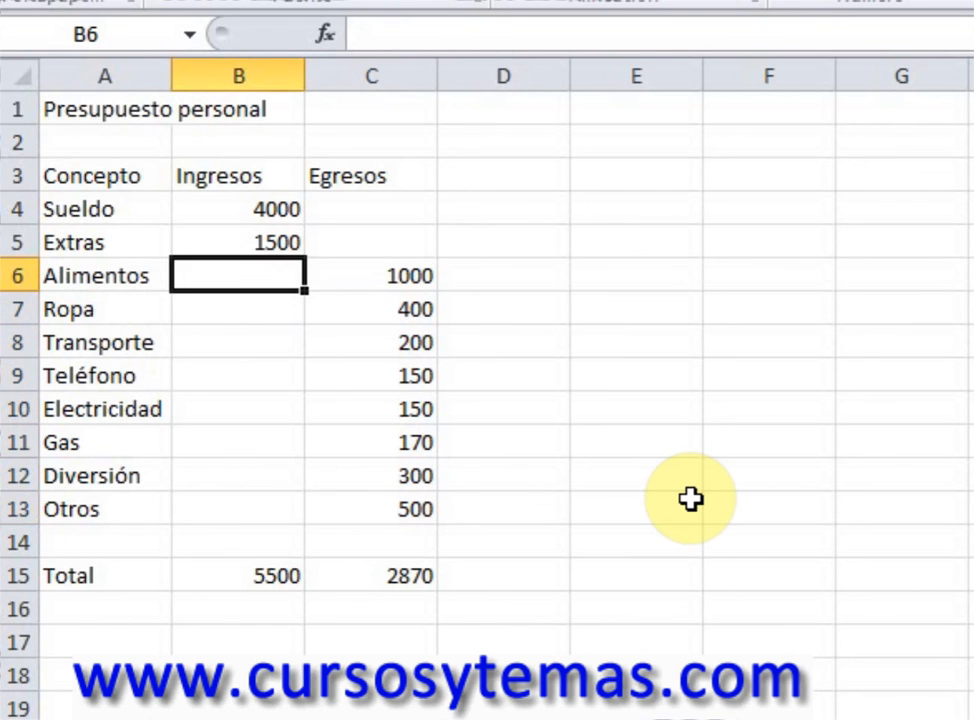
key(Up)
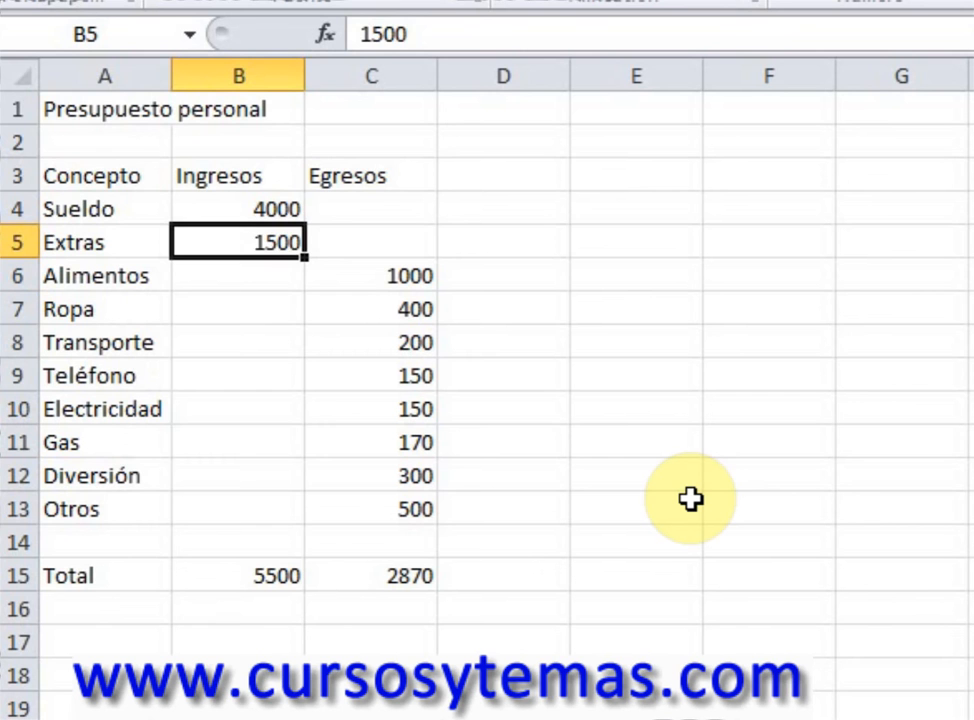
text(3000)
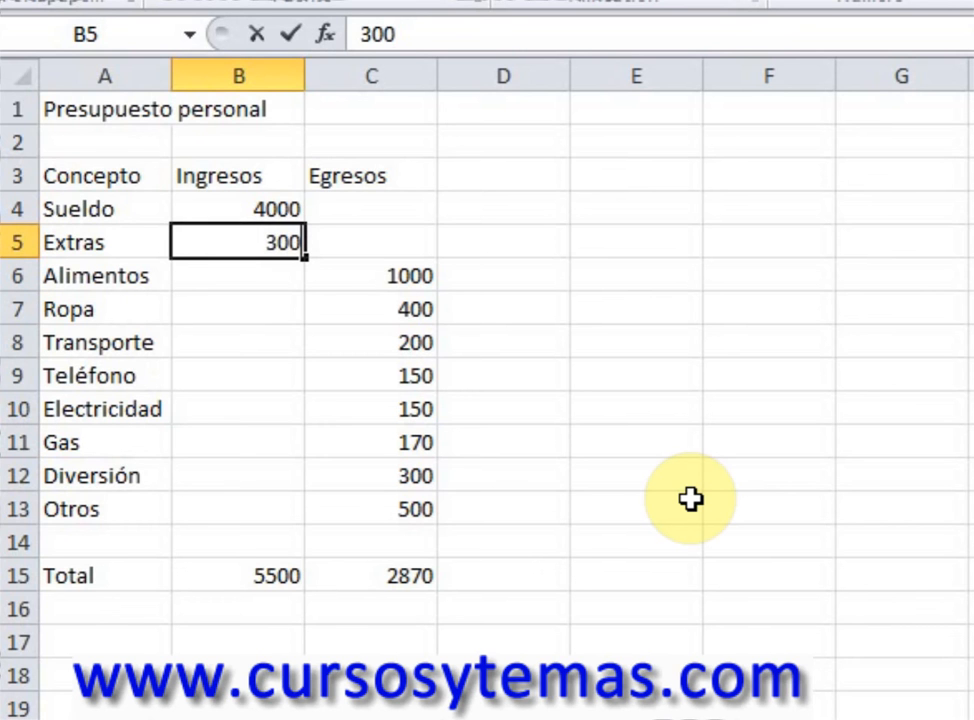
key(Return)
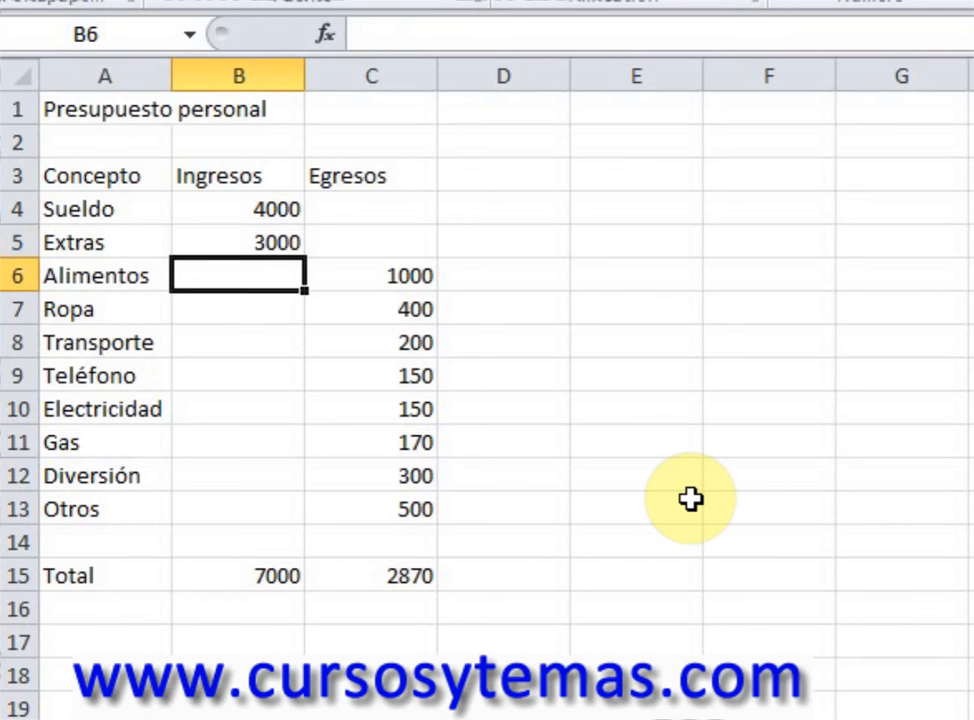
Step: Check the Ingresos and Egresos totals in row 15 after the change to the Extras amount
key(Down)
key(Down)
key(Down)
key(Down)
key(Down)
key(Down)
key(Down)
key(Down)
key(Down)
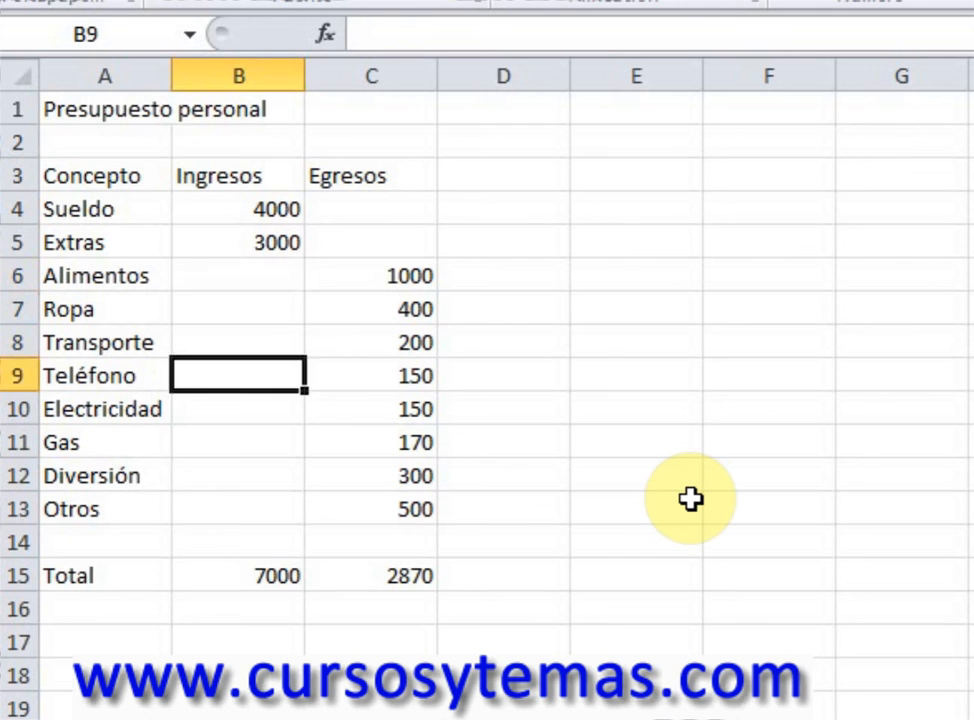
key(Right)
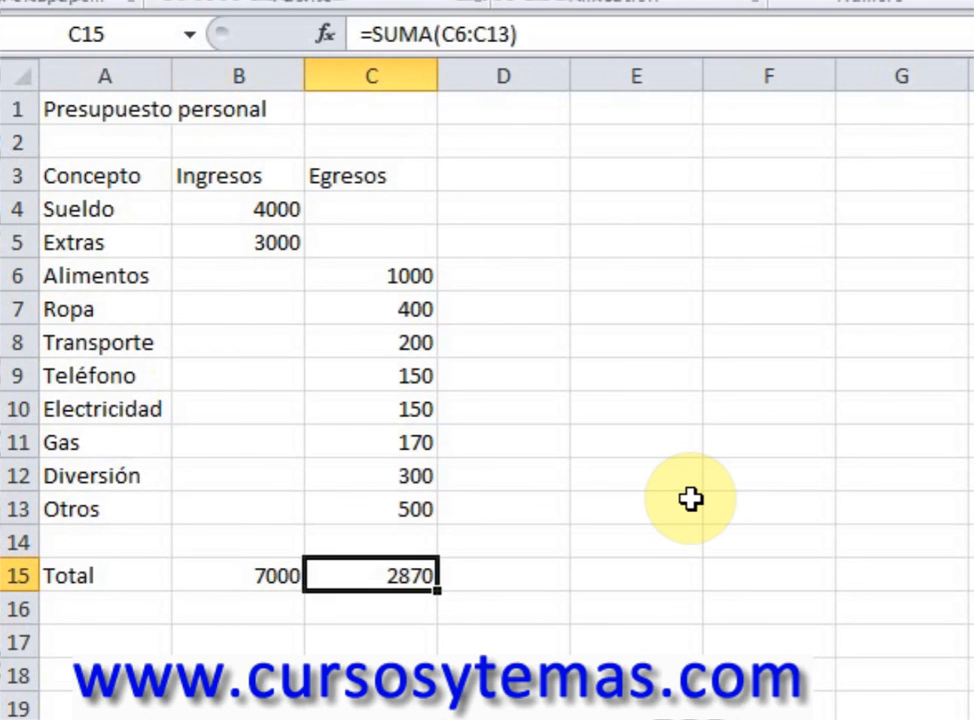
Step: Change the Egresos amounts to 300 for Teléfono in C9 and 200 for Electricidad in C10
key(Up)
key(Up)
key(Up)
key(Up)
key(Up)
key(Up)
key(Up)
key(Up)
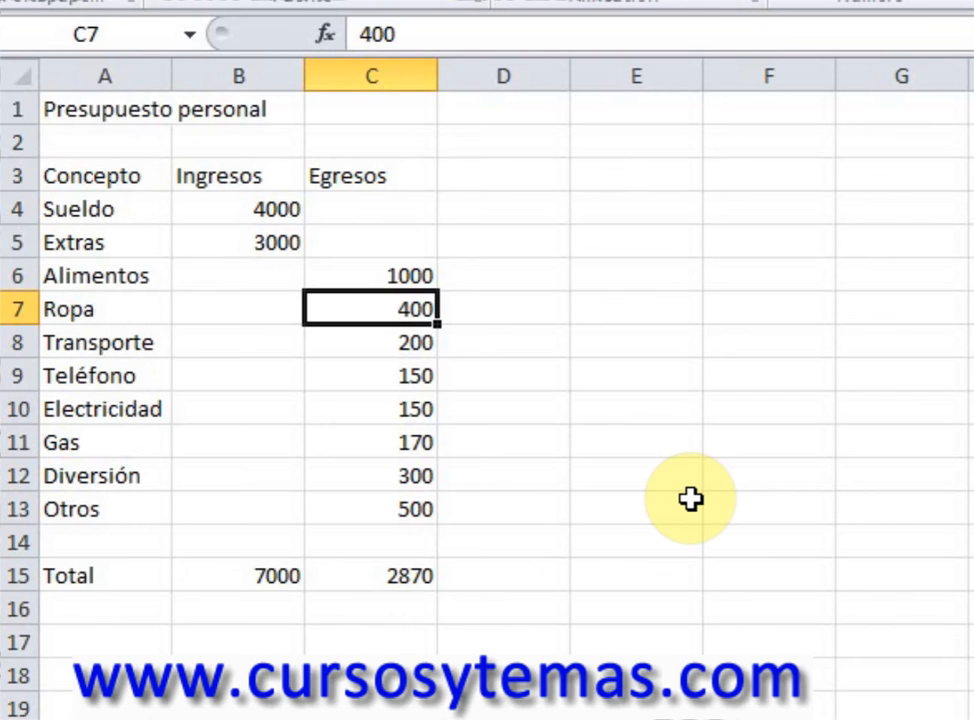
key(Down)
key(Down)
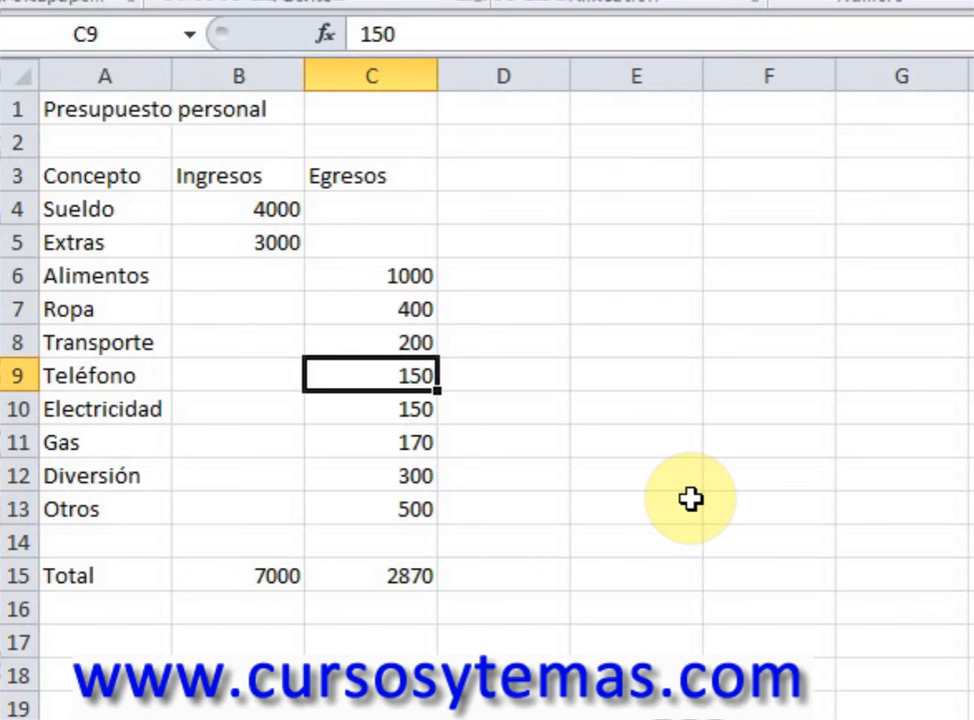
text(300)
key(Return)
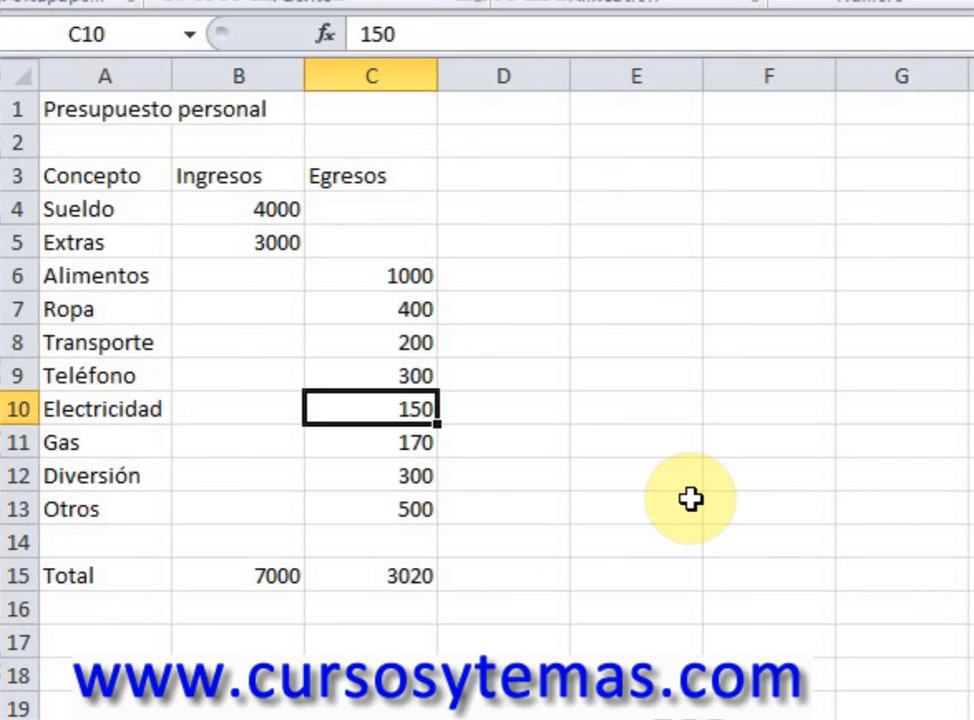
text(200)
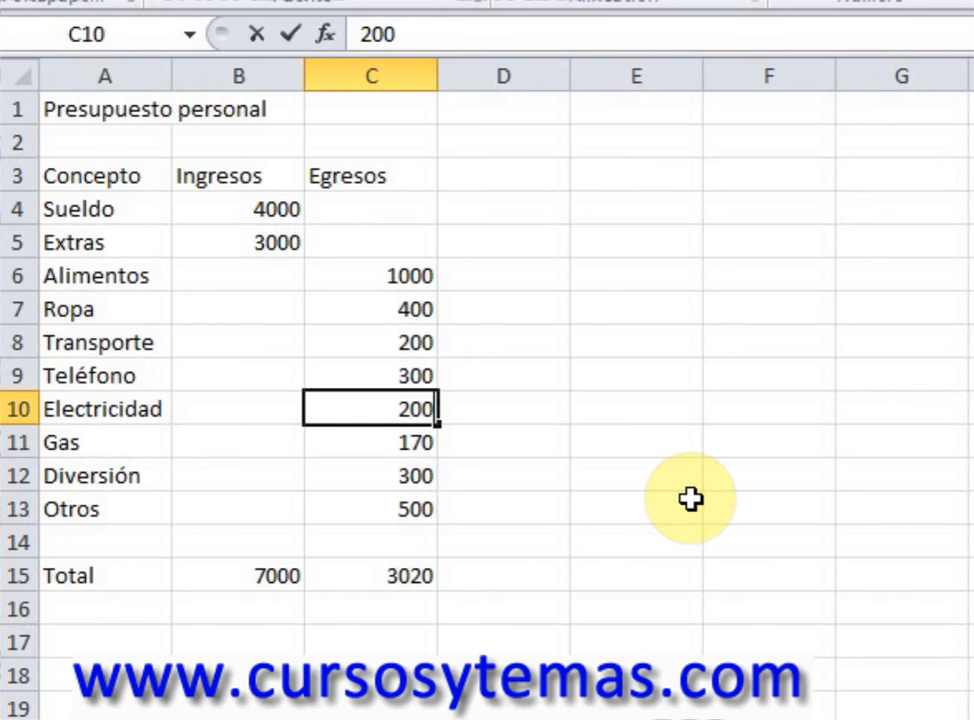
key(Return)
Step: Change the Diversión expense amount in C12 to 1000
key(Down)
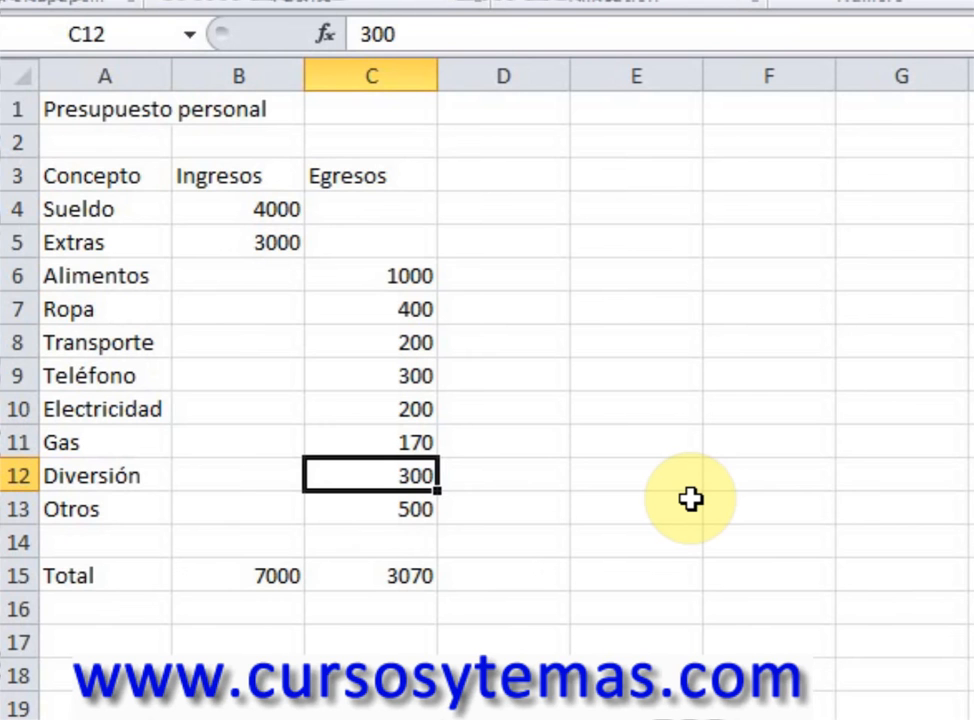
text(1000)
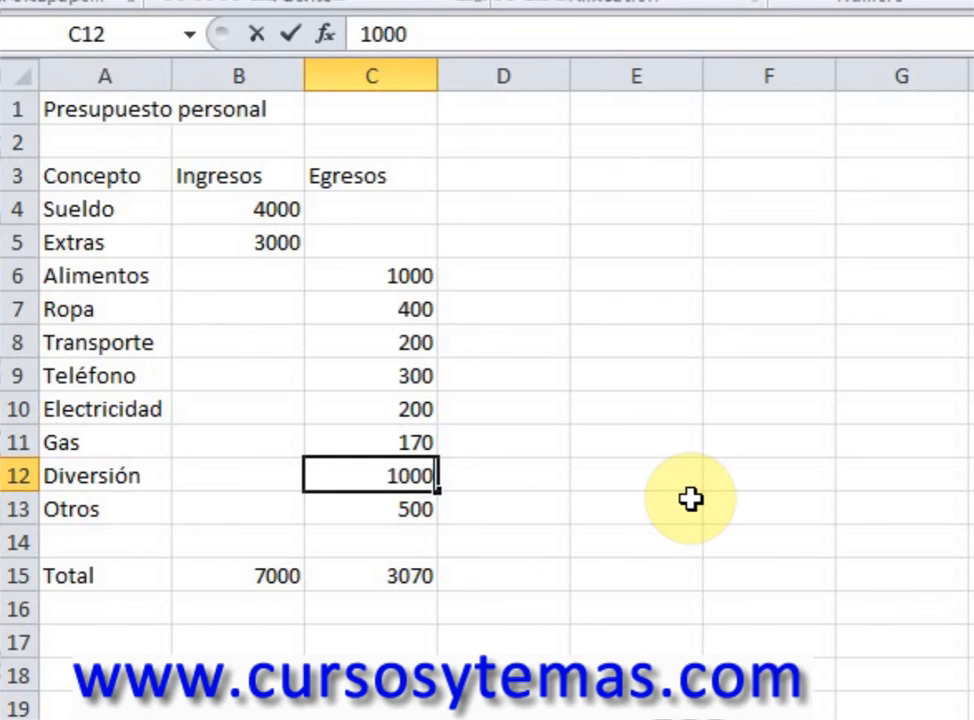
key(Return)
Step: Check the total formulas of the Egresos and Ingresos columns in C15 and B15 against the changed amounts
key(Down)
key(Down)
key(Down)
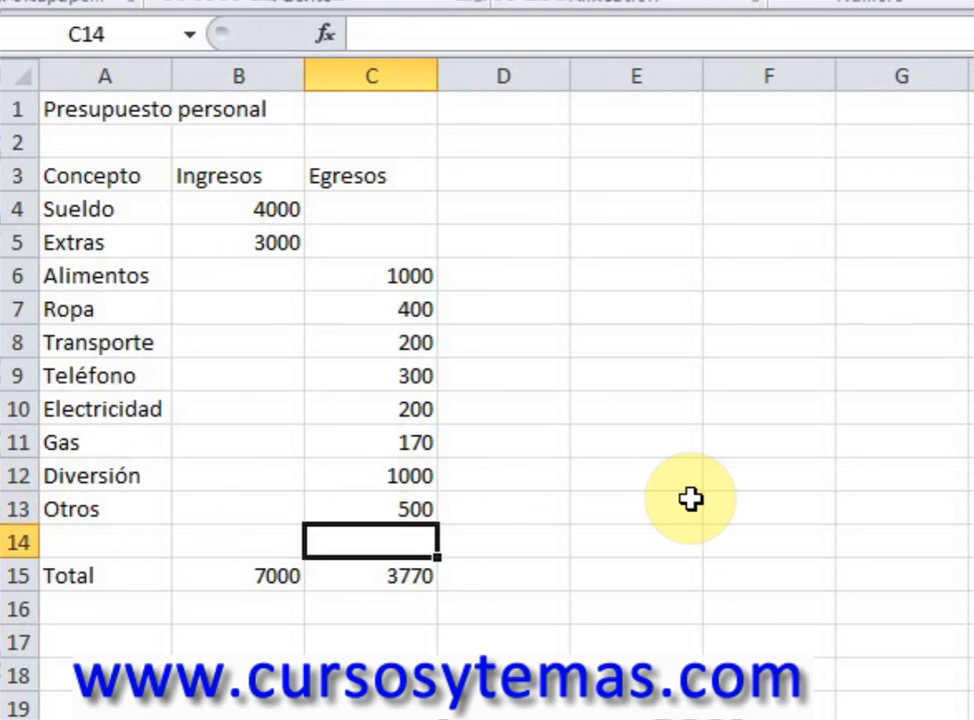
key(Up)
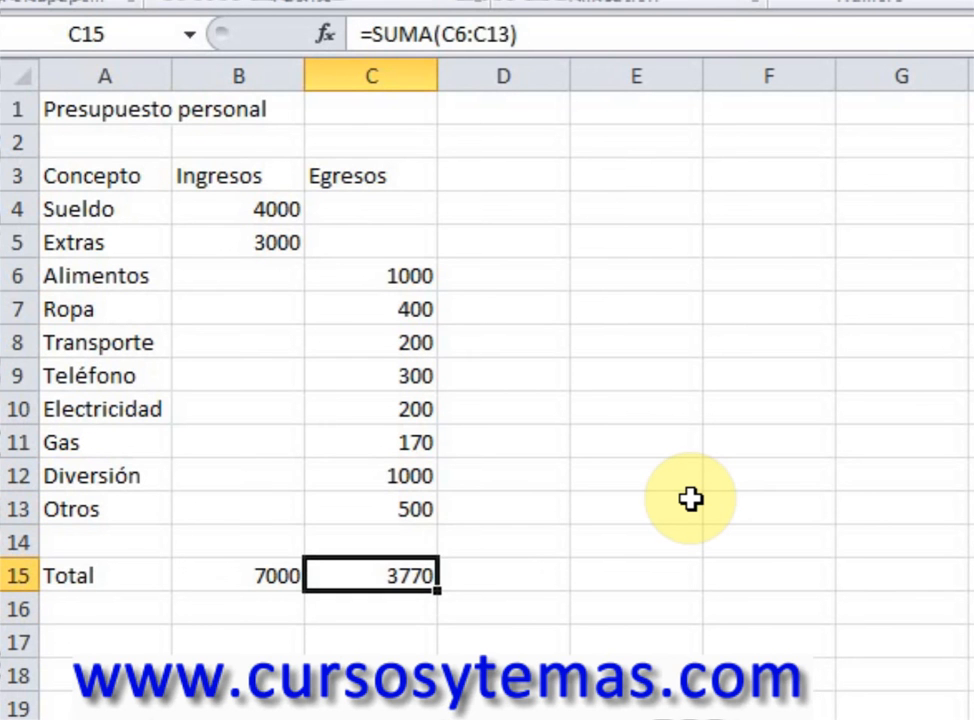
key(Up)
key(Up)
key(Up)
key(Down)
key(Down)
key(Down)
key(Left)
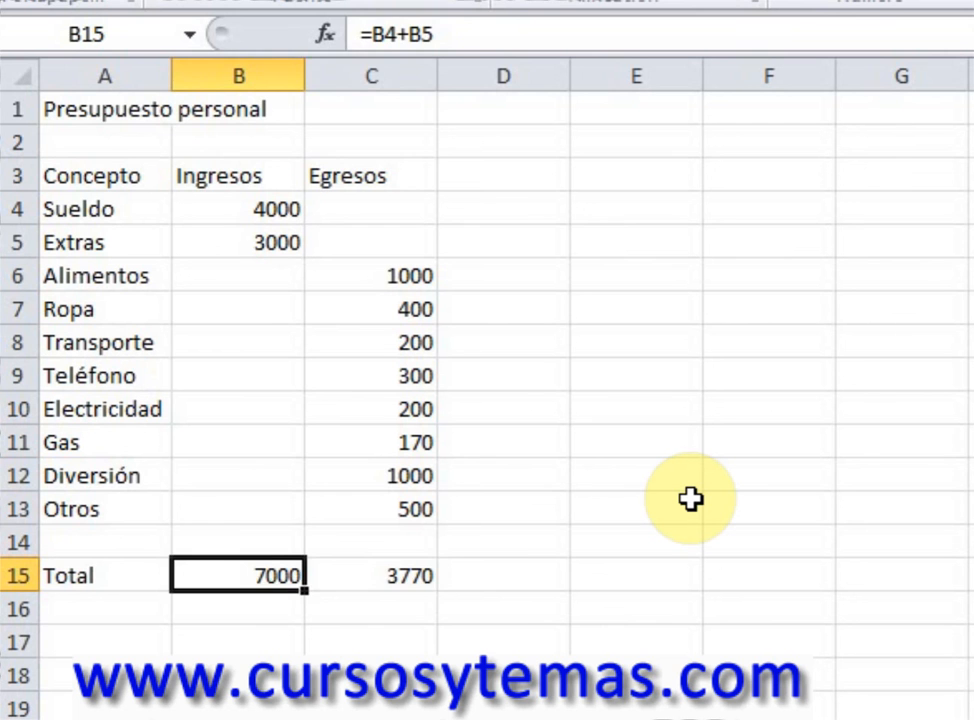
Step: Enter the label Saldo in cell E14, beside the Ingresos and Egresos totals
key(Right)
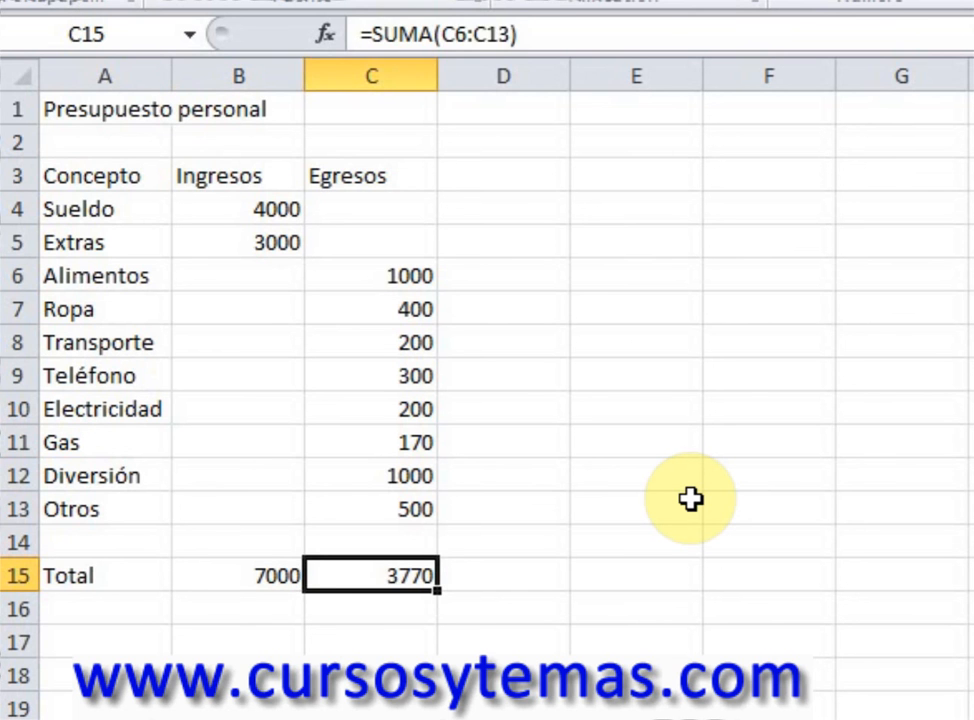
key(Right)
key(Up)
key(Right)
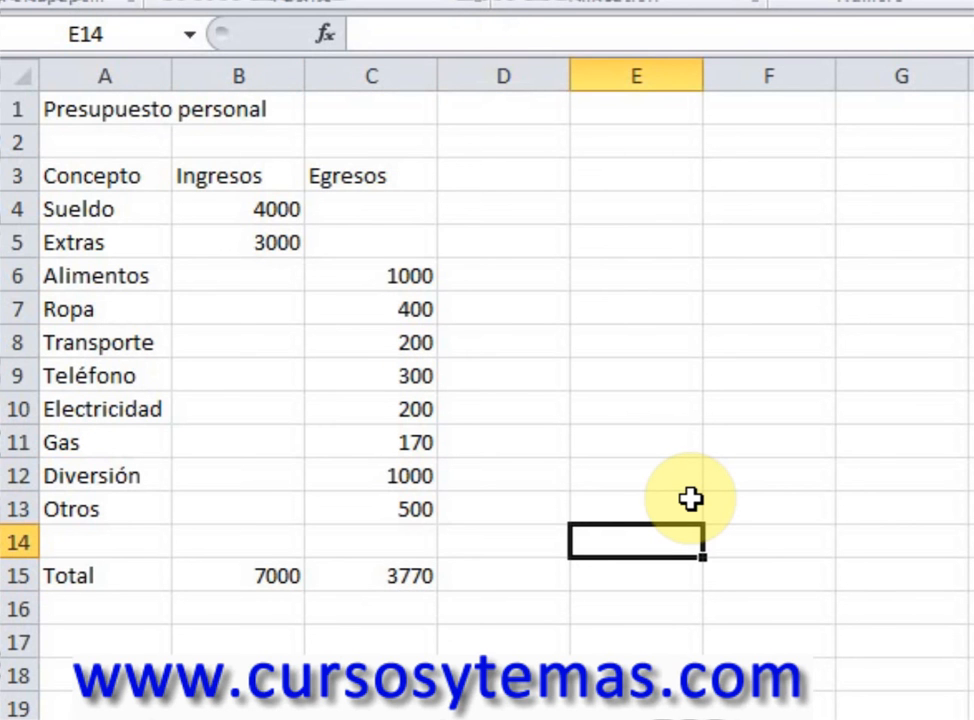
text(Saldo)
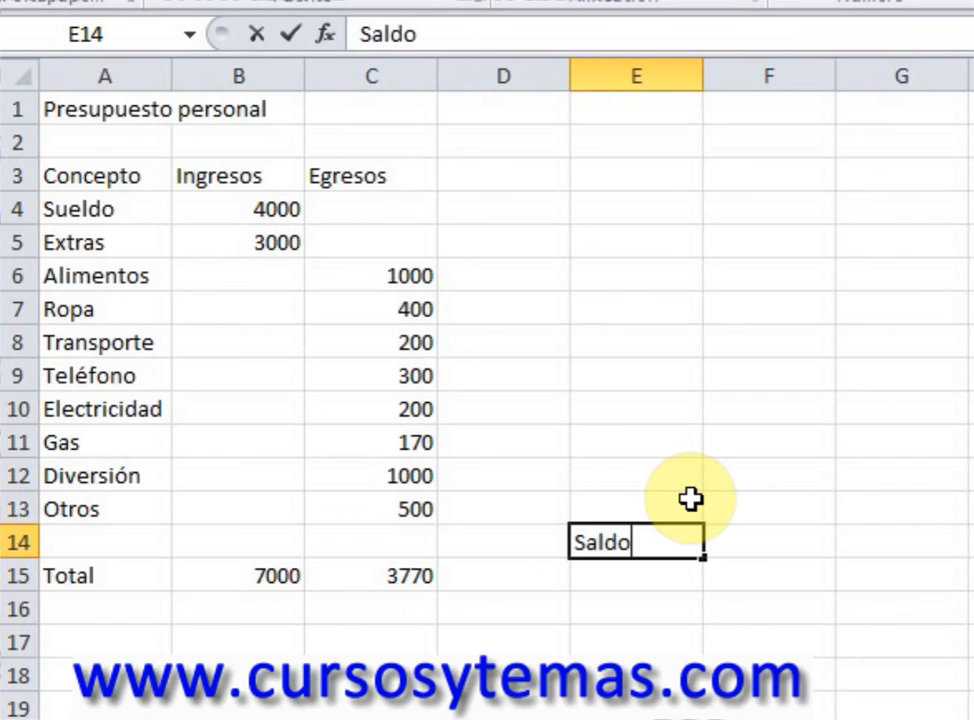
key(Return)
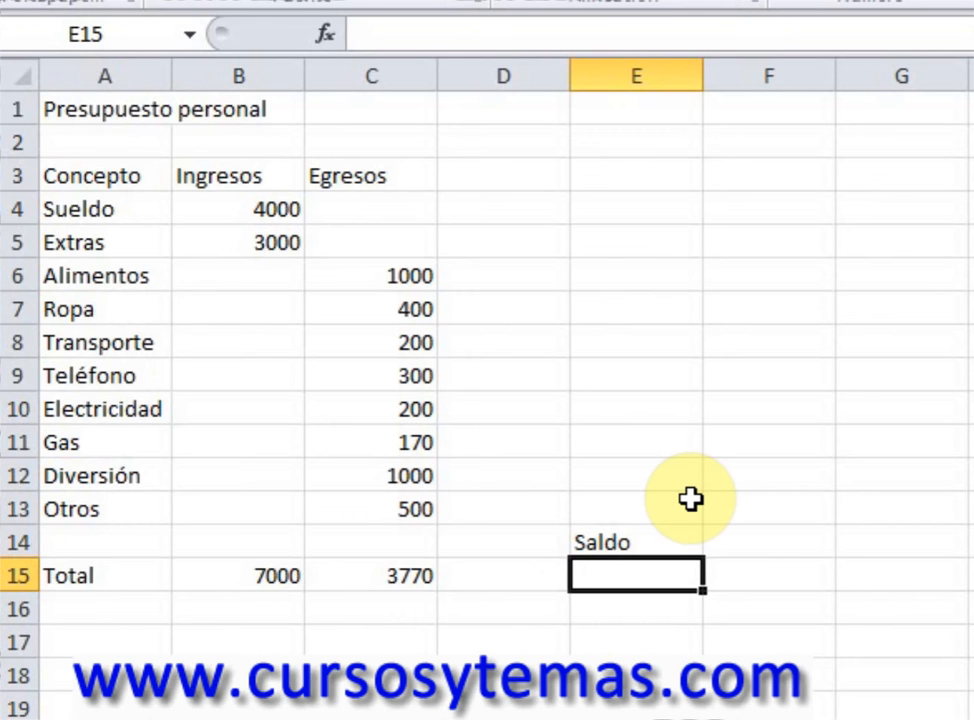
Step: Enter the formula =B15-C15 in E15 to subtract total Egresos from total Ingresos
text(=)
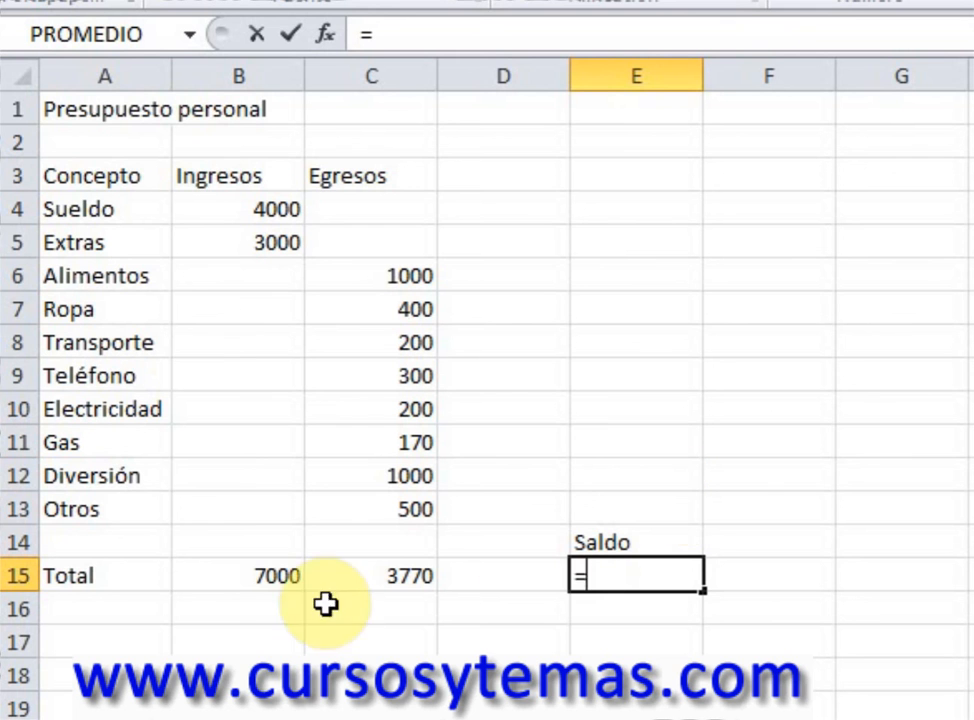
click(248, 574)
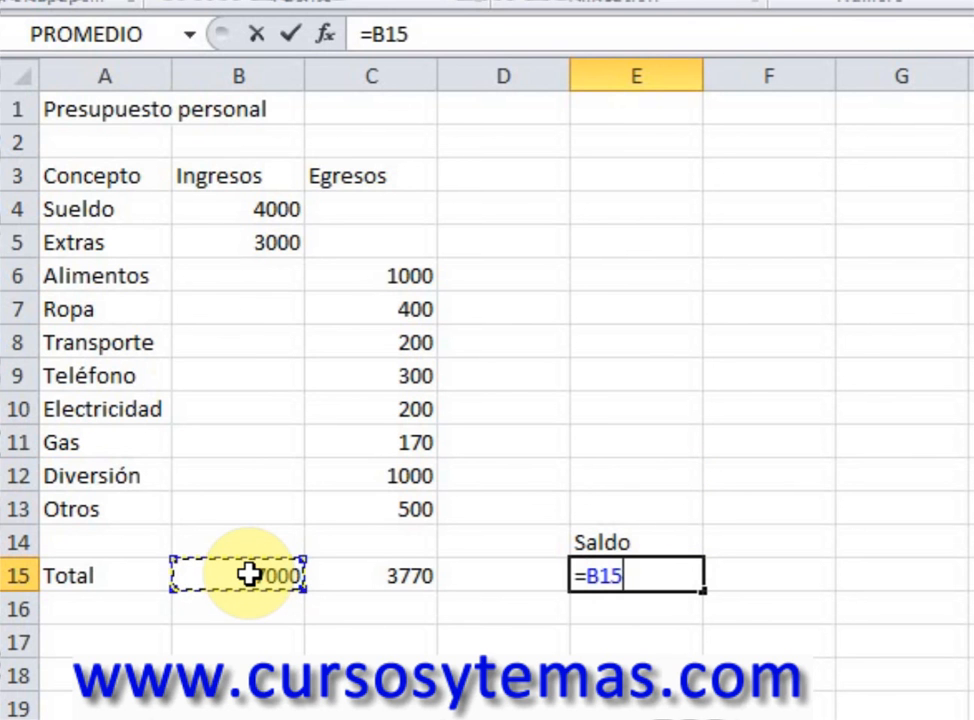
text(-)
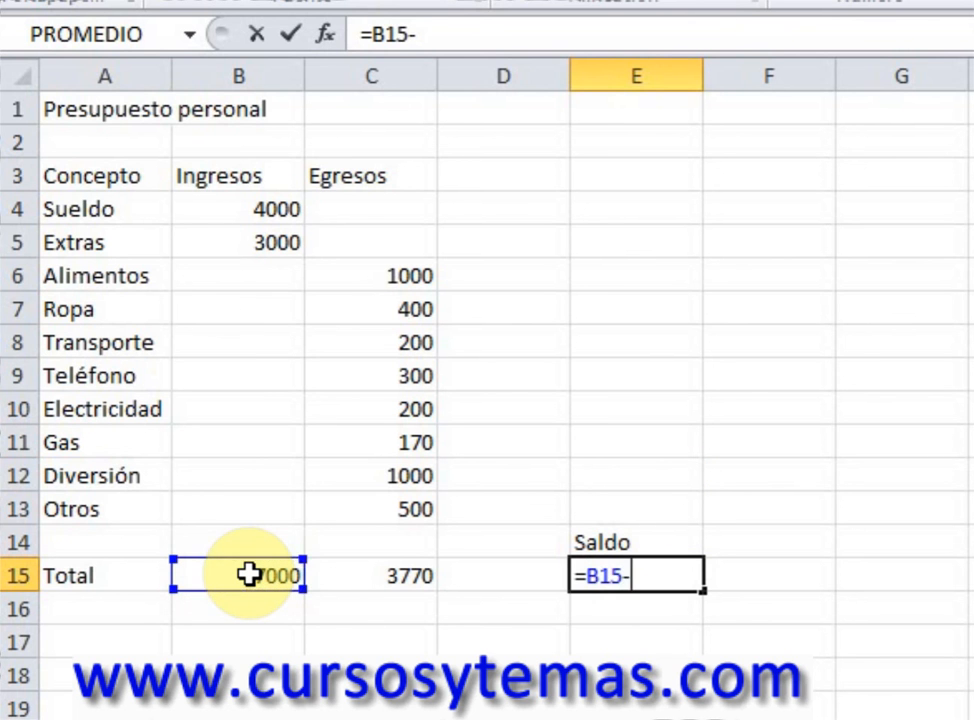
click(352, 580)
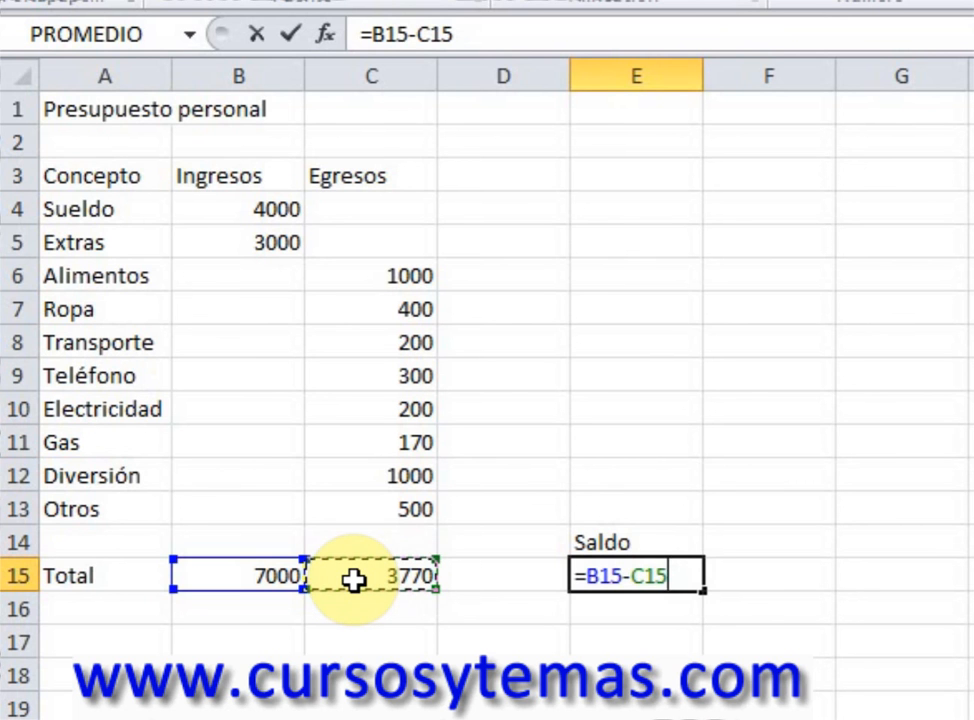
key(Return)
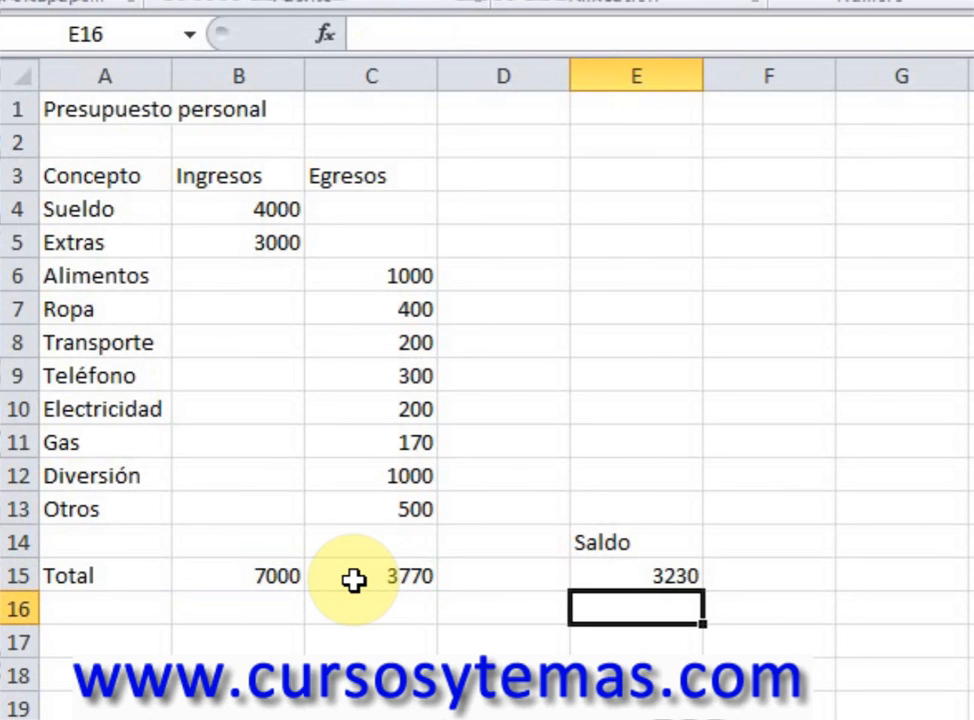
key(Up)
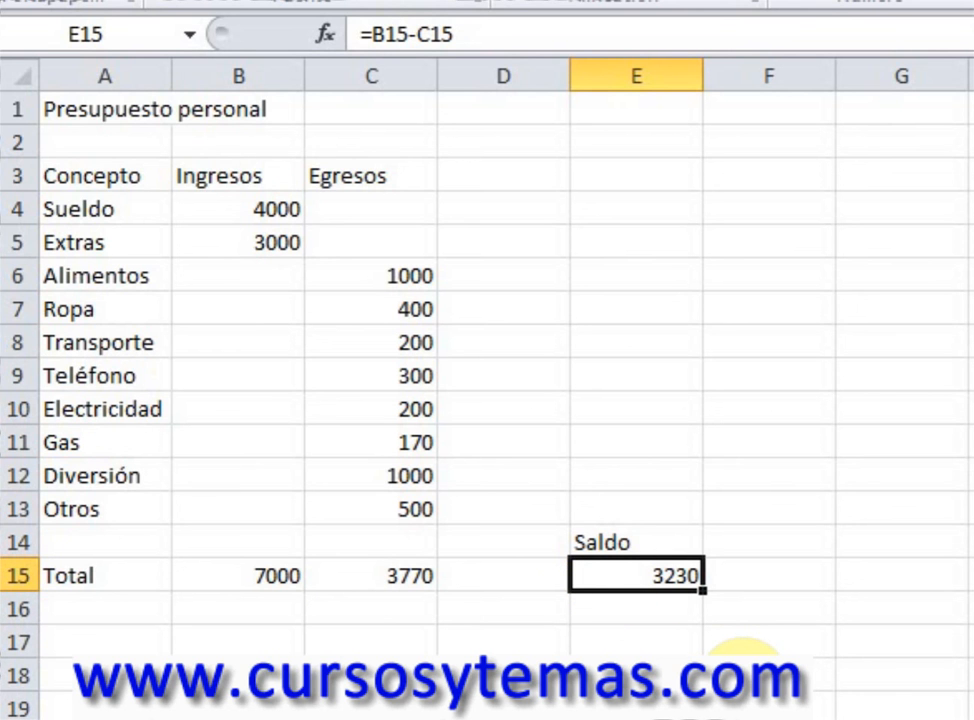
Step: Review the Egresos amounts in C6:C13 and the Ingresos amounts in B4:B5 against the Saldo formula in E15
drag(396, 285, 400, 496)
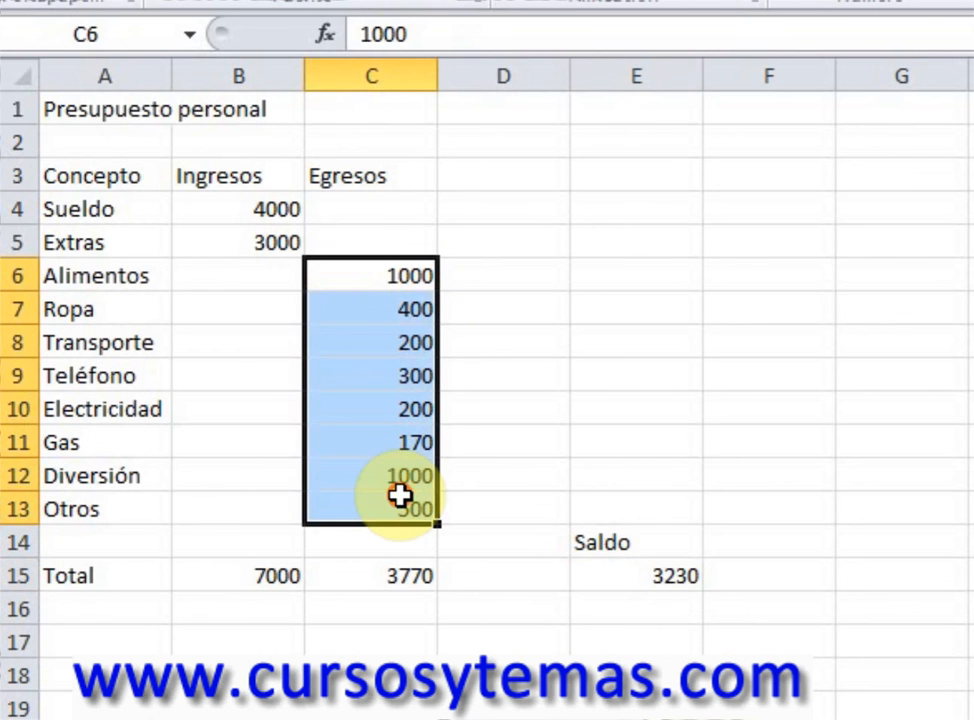
click(215, 208)
drag(215, 208, 215, 226)
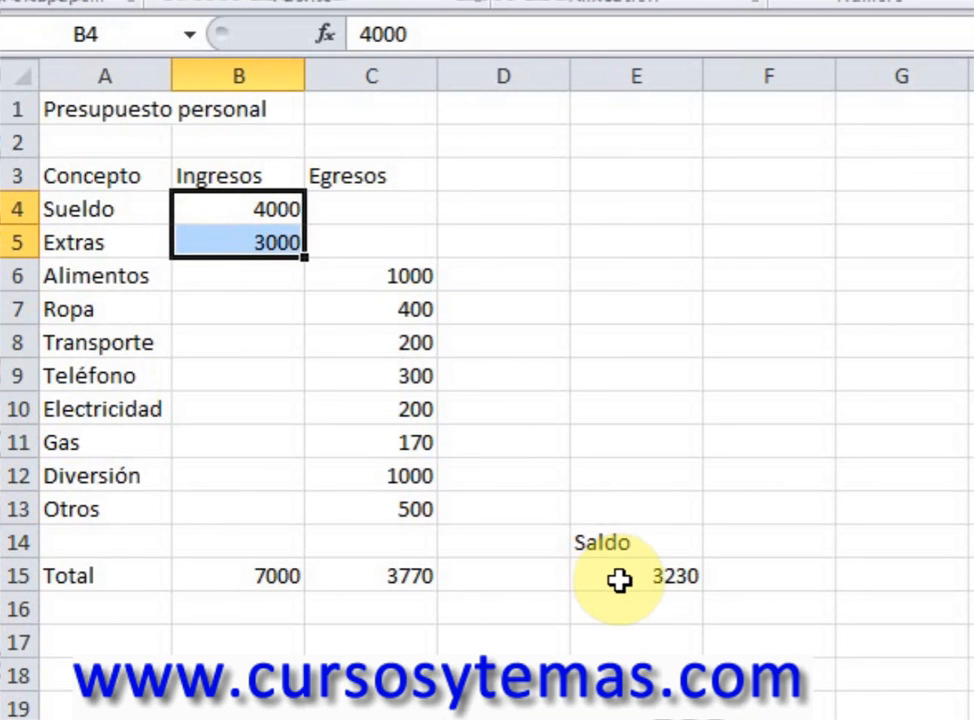
click(618, 578)
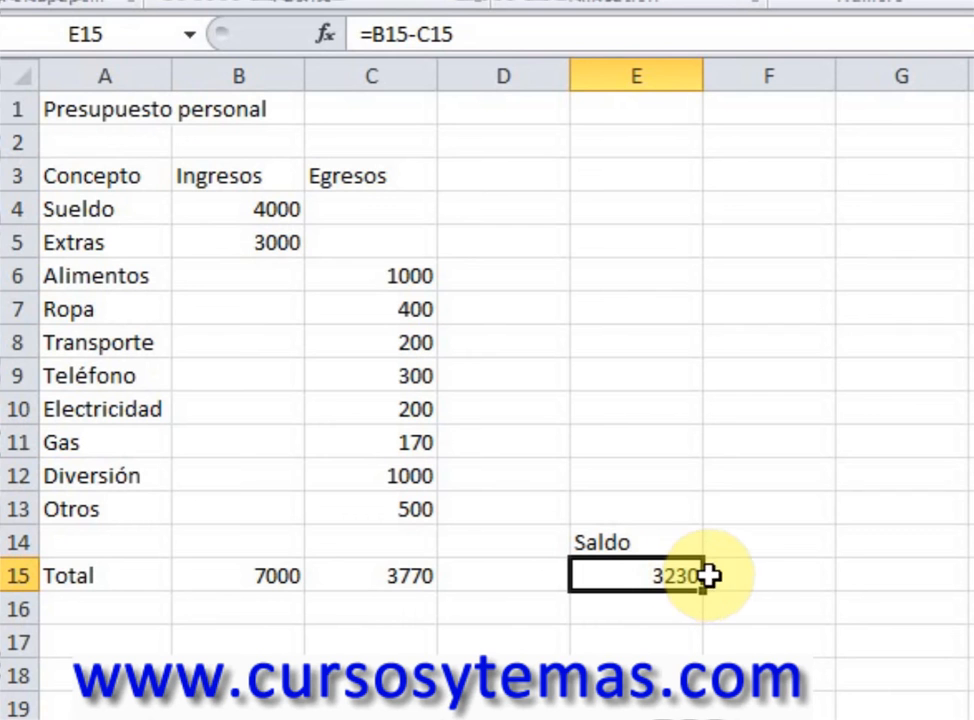